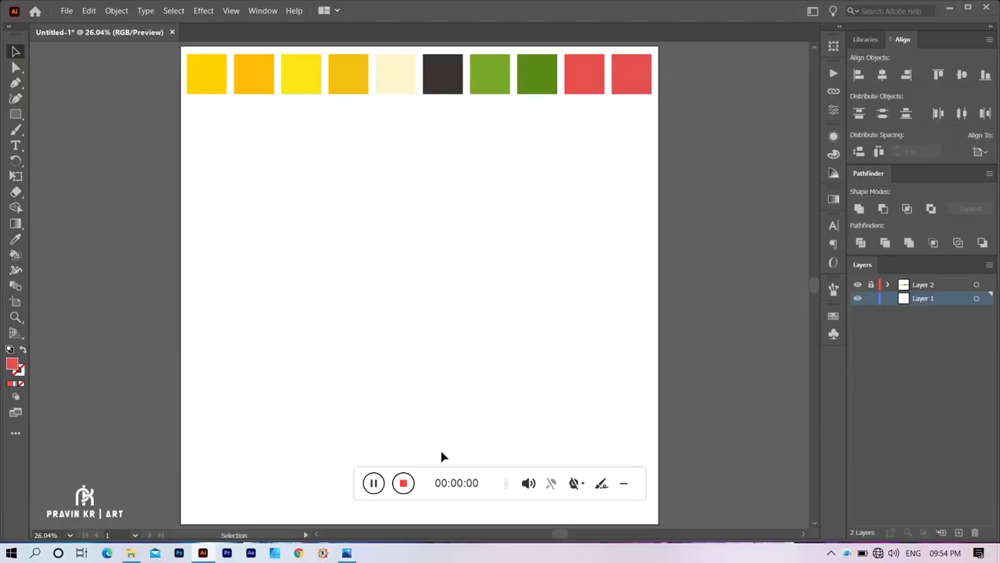
# Switch to the Ellipse Tool from the Rectangle tool flyout in the toolbar.
pyautogui.moveTo(472, 474)
pyautogui.mouseDown()
pyautogui.moveTo(787, 52)
pyautogui.moveTo(770, 19)
pyautogui.mouseUp()
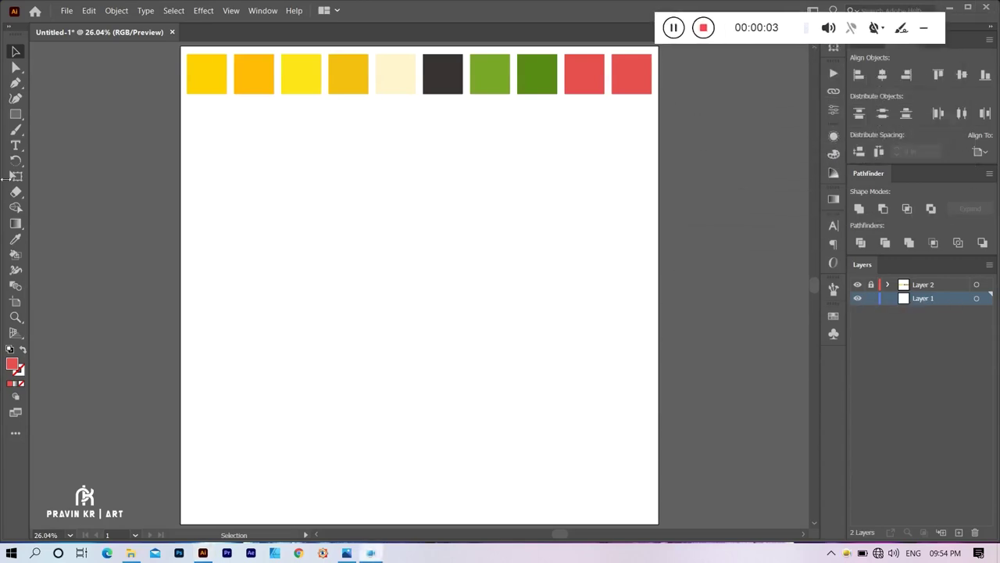
pyautogui.moveTo(25, 118); pyautogui.dragTo(52, 129)
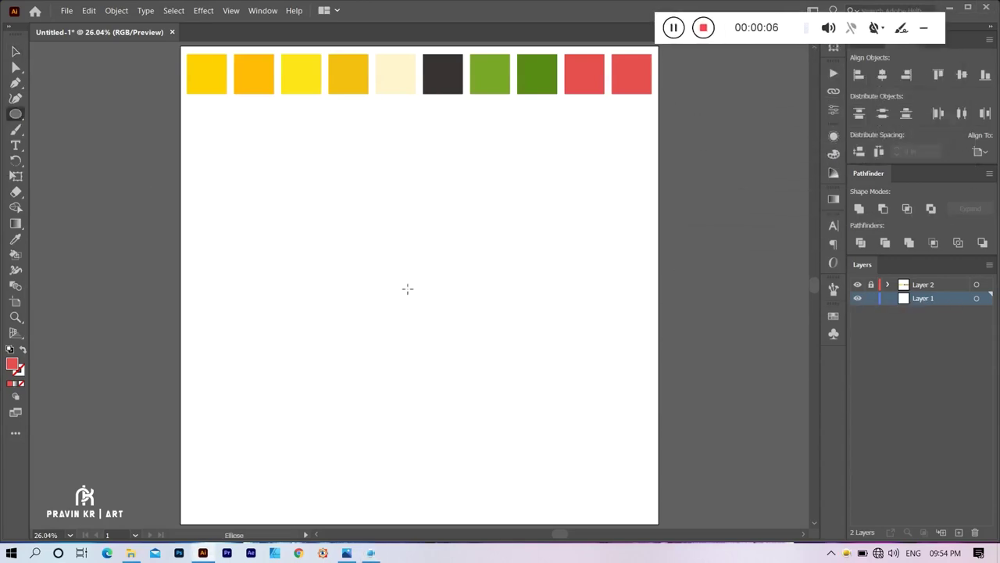
# Draw a circle, stretch it into a tall ellipse, and overlay a slimmer, taller ellipse copy.
pyautogui.moveTo(407, 289)
pyautogui.mouseDown()
pyautogui.moveTo(456, 387)
pyautogui.moveTo(514, 395)
pyautogui.mouseUp()
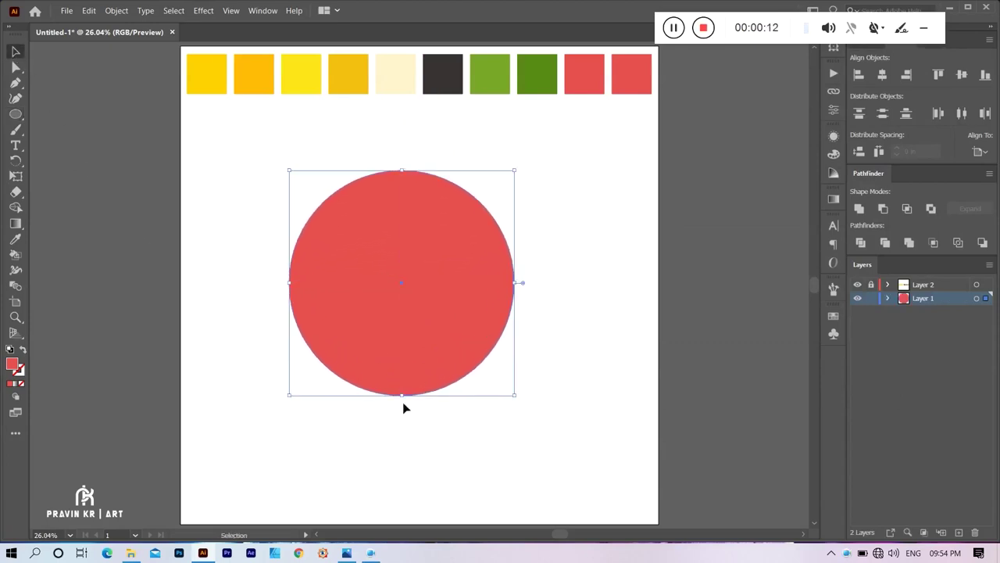
pyautogui.moveTo(402, 395); pyautogui.dragTo(401, 458)
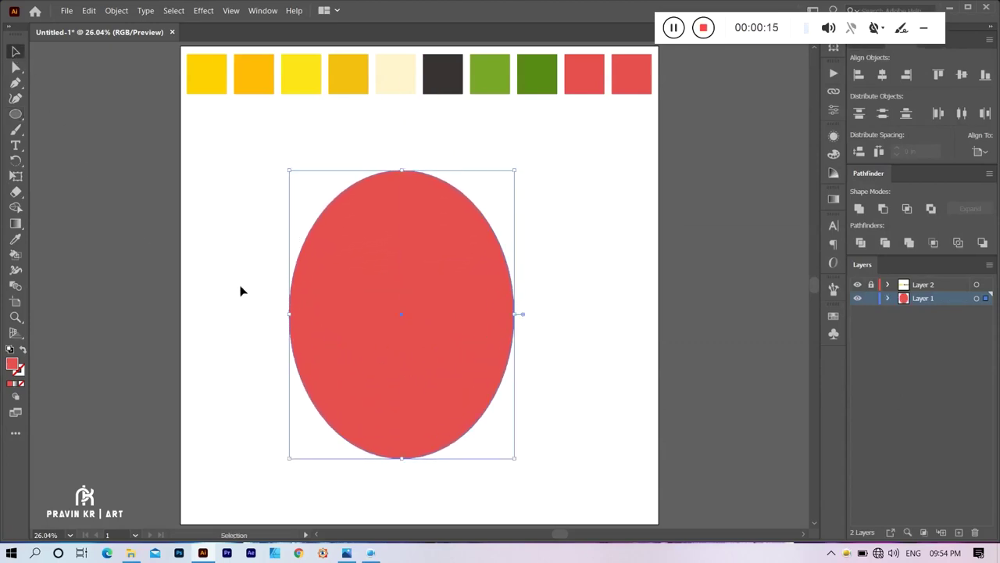
pyautogui.click(195, 268)
pyautogui.click(412, 332)
pyautogui.press('a')
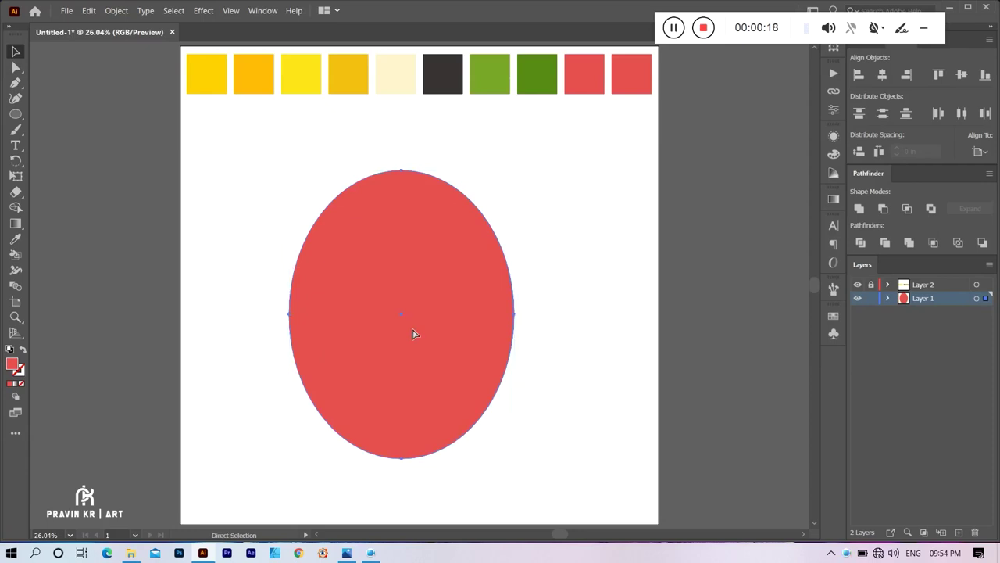
pyautogui.press('v')
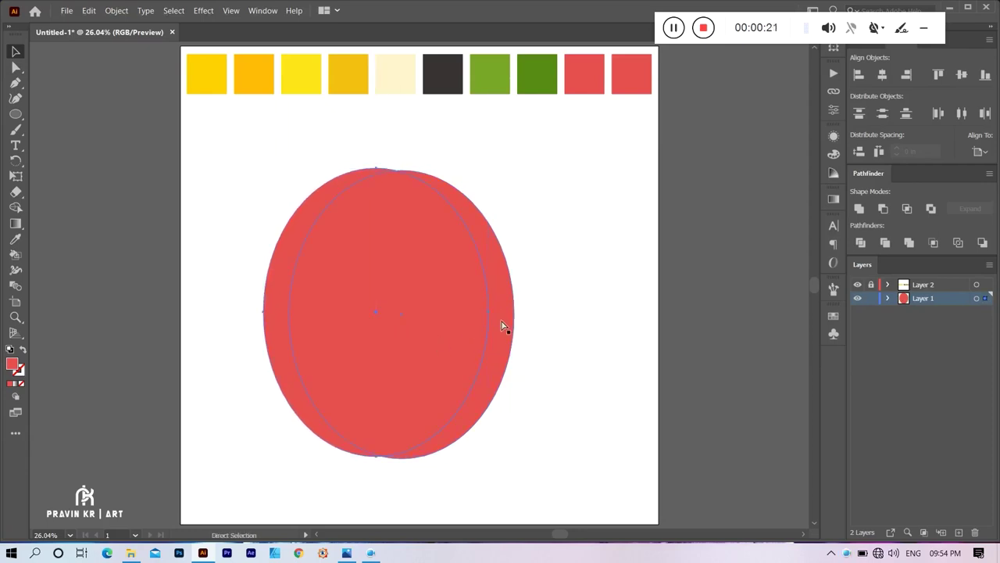
pyautogui.moveTo(520, 317); pyautogui.dragTo(438, 315)
pyautogui.moveTo(407, 466); pyautogui.dragTo(402, 479)
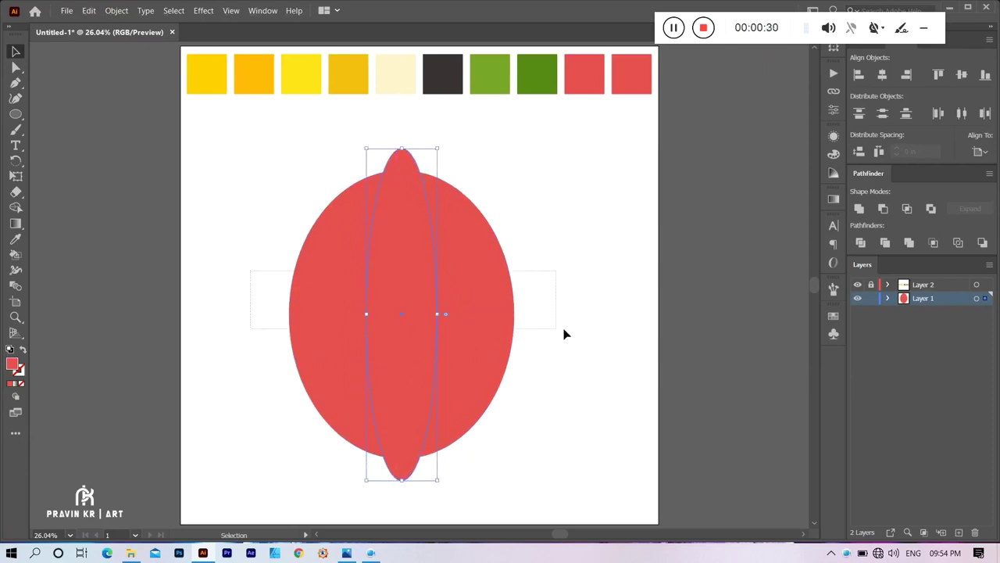
# Unite both ellipses, round the top and bottom tips, and fill with the first yellow swatch.
pyautogui.moveTo(250, 271); pyautogui.dragTo(564, 329)
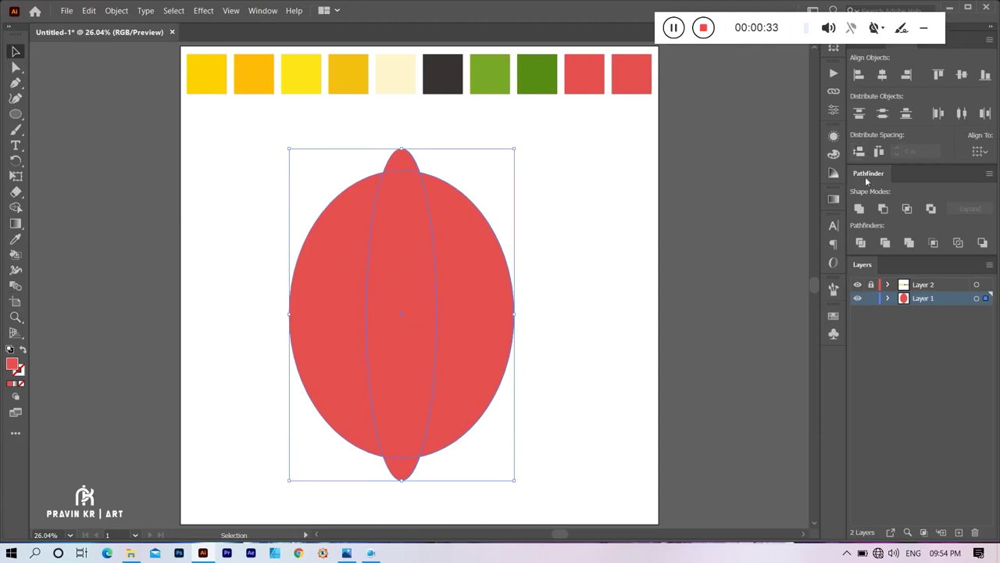
pyautogui.click(856, 210)
pyautogui.press('a')
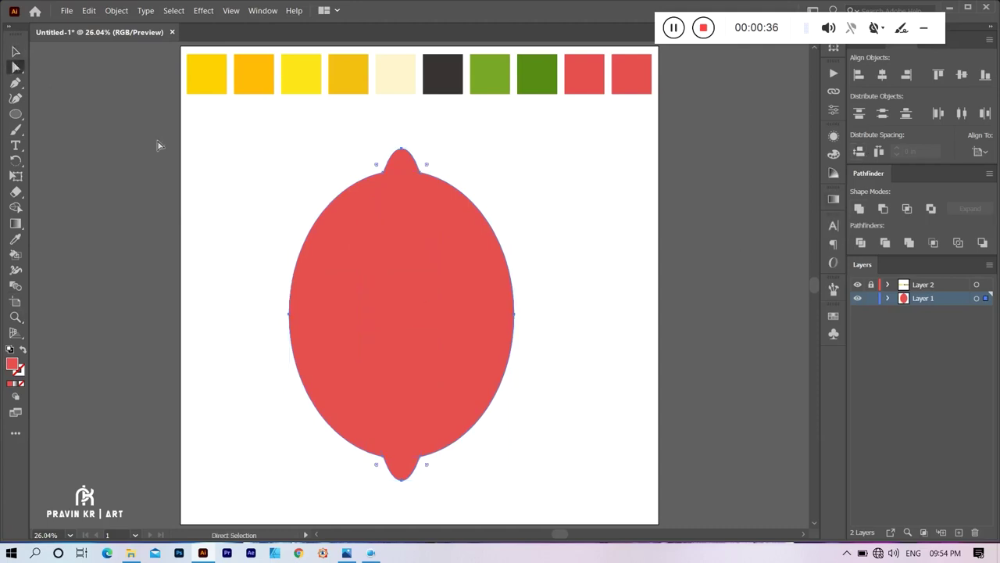
pyautogui.moveTo(377, 171); pyautogui.dragTo(341, 153)
pyautogui.click(176, 216)
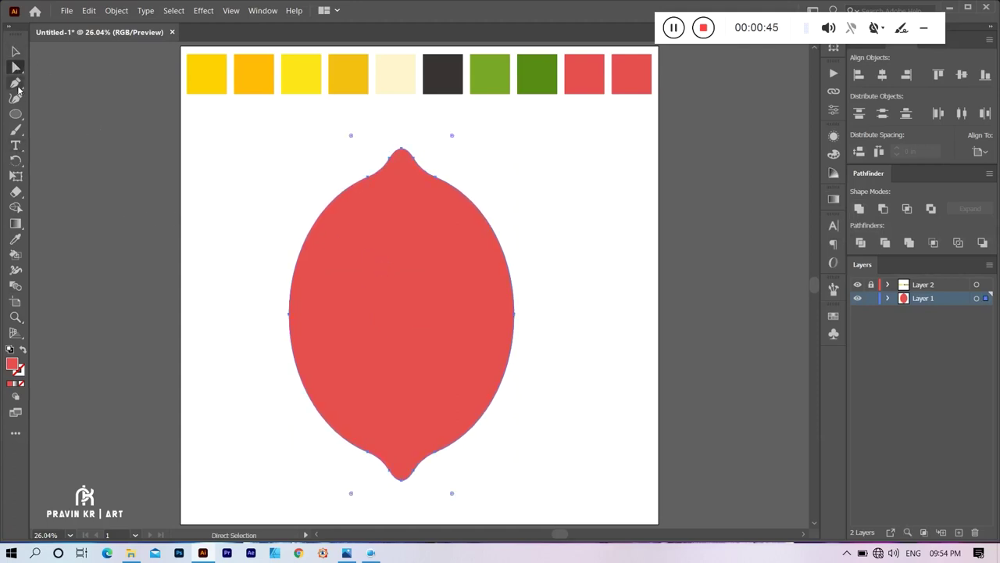
pyautogui.click(15, 239)
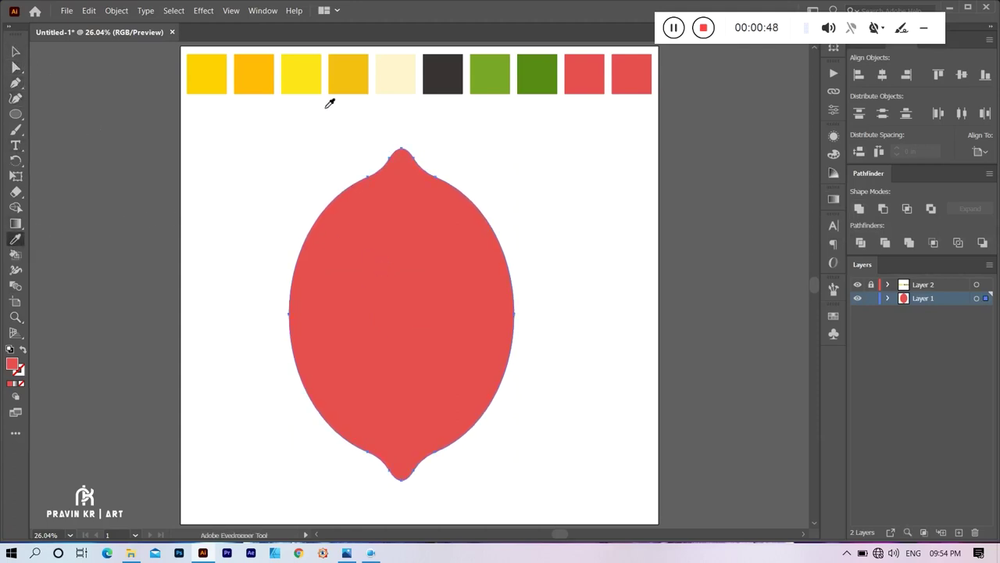
pyautogui.click(216, 89)
pyautogui.click(13, 52)
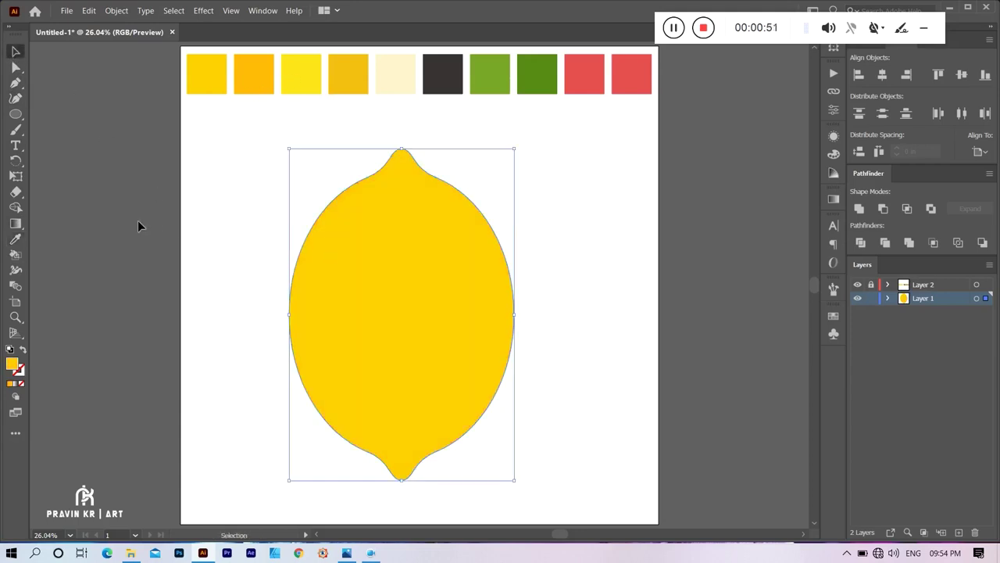
# Duplicate the lemon slightly right, fill it orange-yellow, and stretch and offset it.
pyautogui.moveTo(366, 310); pyautogui.dragTo(382, 313)
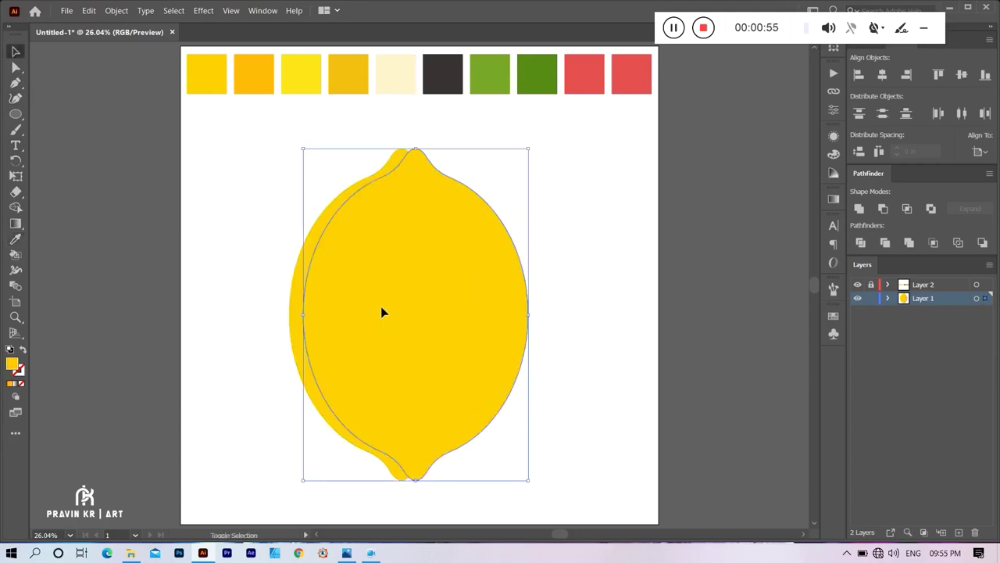
pyautogui.click(15, 239)
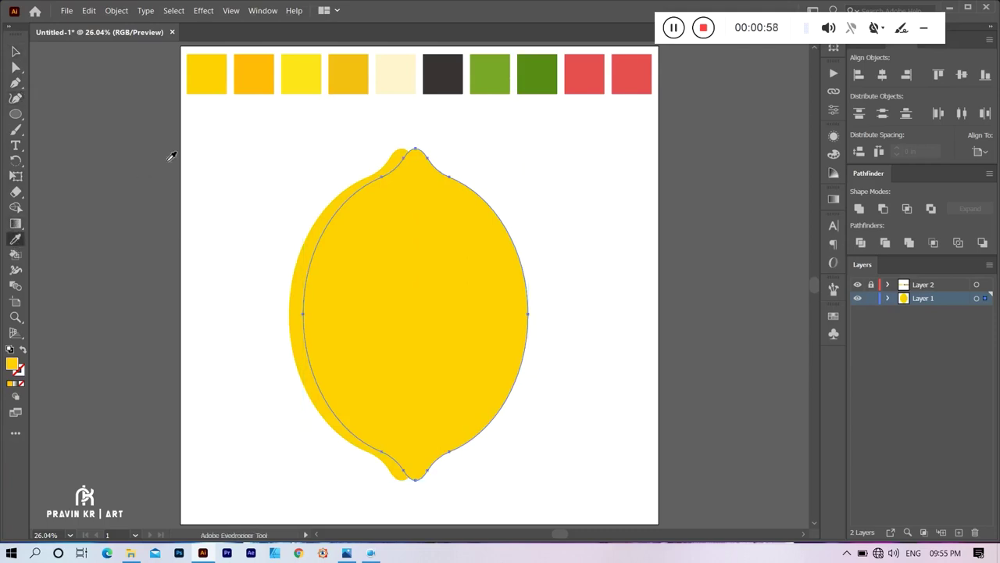
pyautogui.click(254, 85)
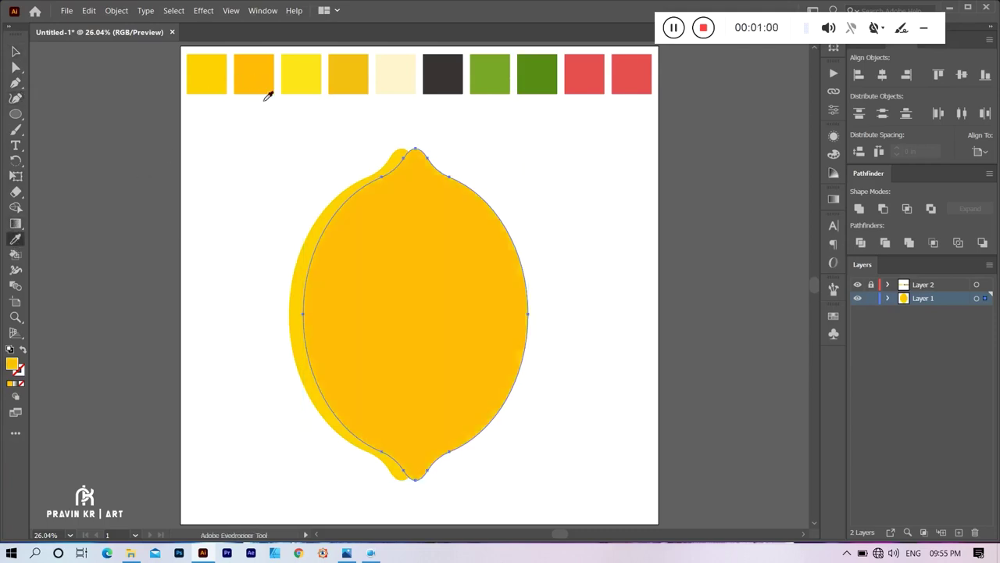
pyautogui.click(13, 53)
pyautogui.click(270, 250)
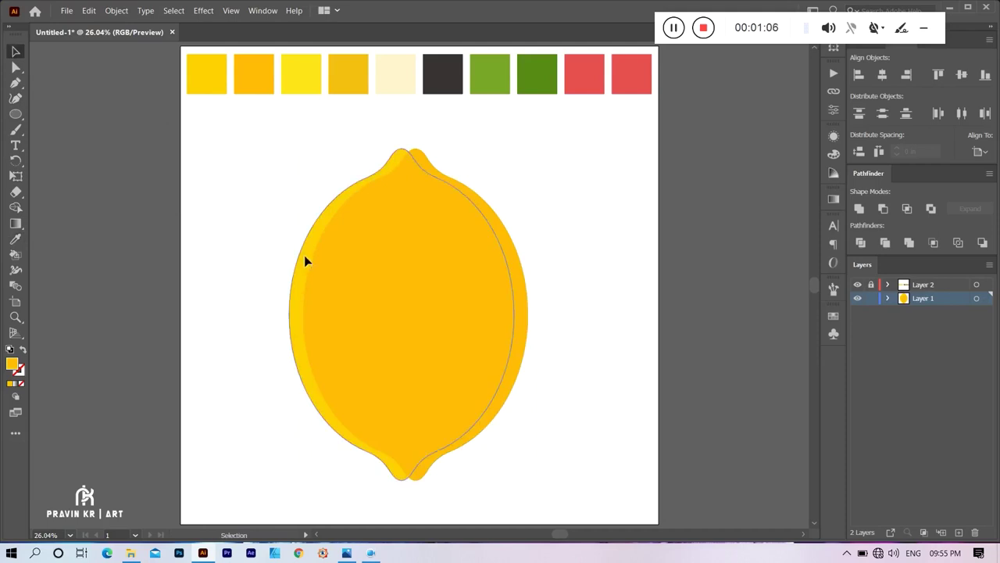
pyautogui.moveTo(382, 275); pyautogui.dragTo(394, 273)
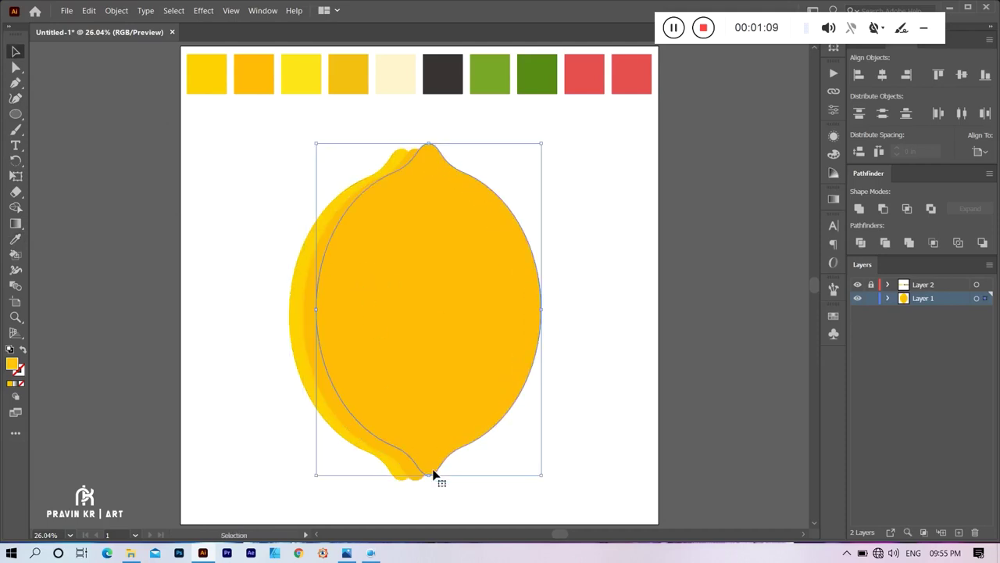
pyautogui.moveTo(431, 480); pyautogui.dragTo(431, 504)
pyautogui.moveTo(387, 401); pyautogui.dragTo(390, 406)
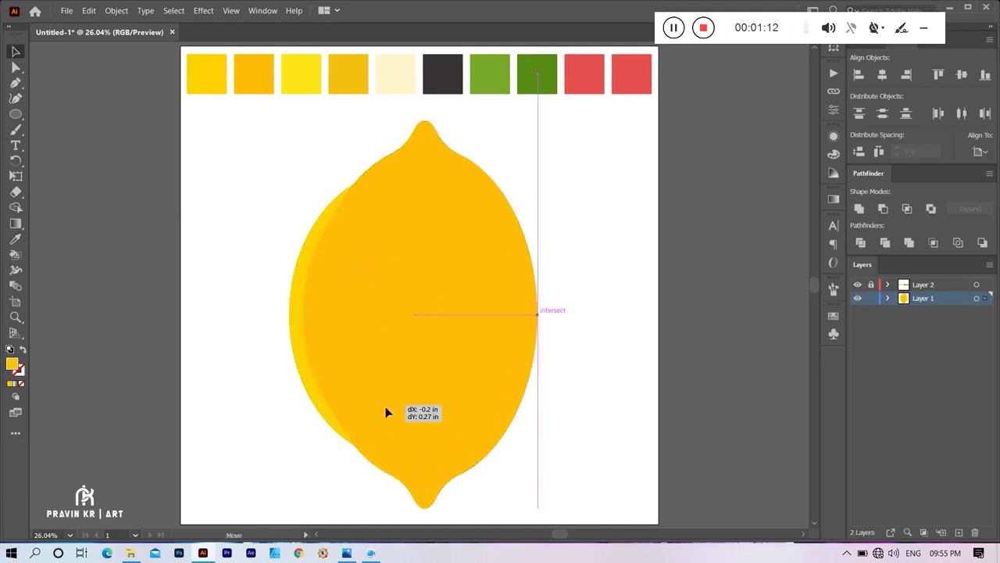
# Merge the overlapping lemons with Shape Builder and fill the left sliver light yellow.
pyautogui.keyDown('shift'); pyautogui.click(314, 315); pyautogui.keyUp('shift')
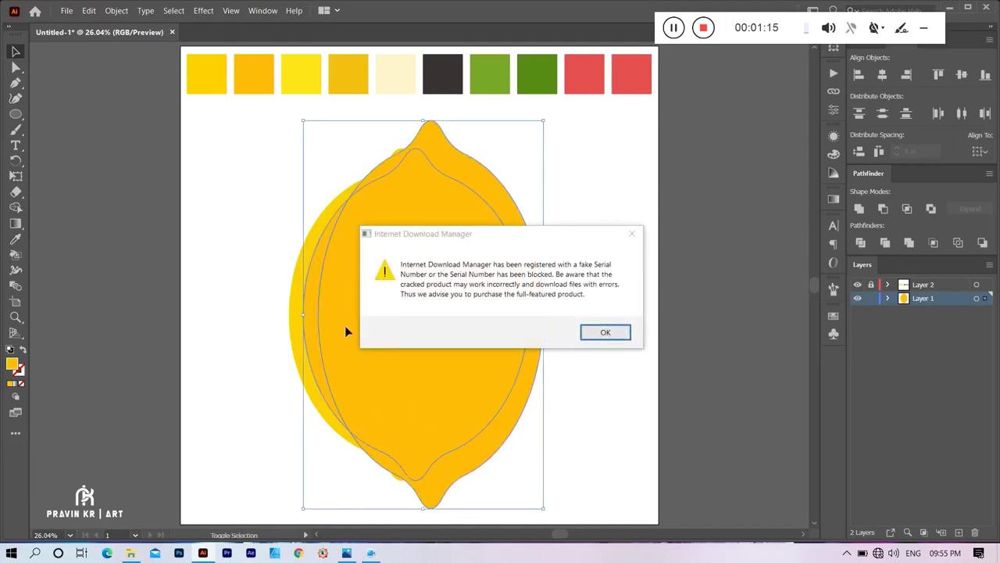
pyautogui.click(632, 234)
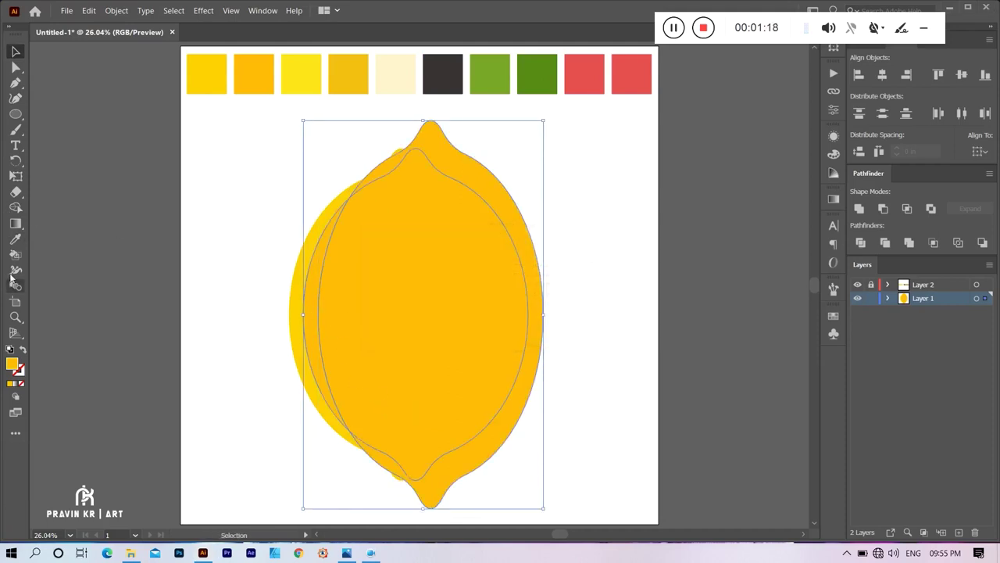
pyautogui.click(15, 207)
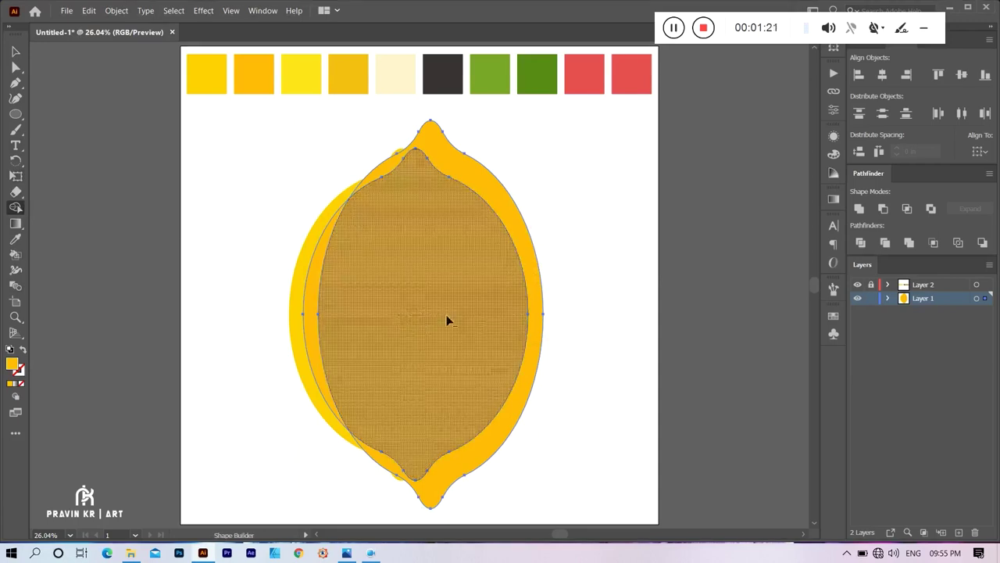
pyautogui.moveTo(446, 320); pyautogui.dragTo(570, 333)
pyautogui.click(15, 238)
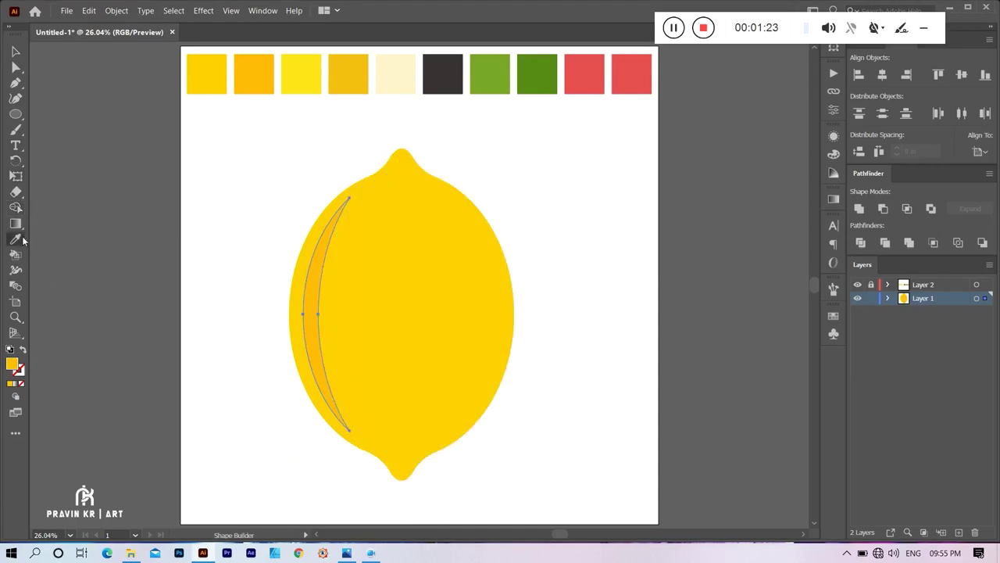
pyautogui.click(303, 78)
pyautogui.click(15, 52)
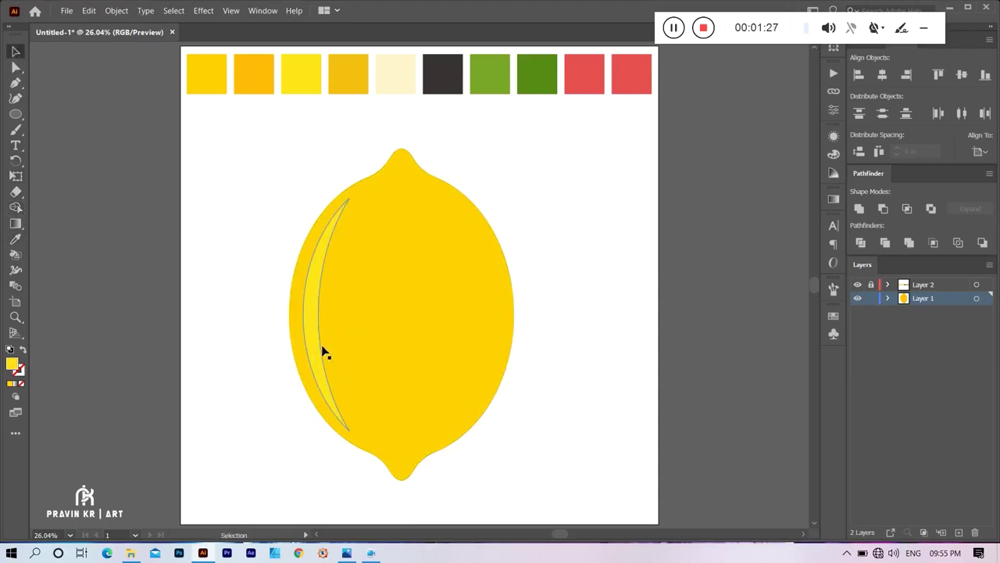
pyautogui.click(493, 361)
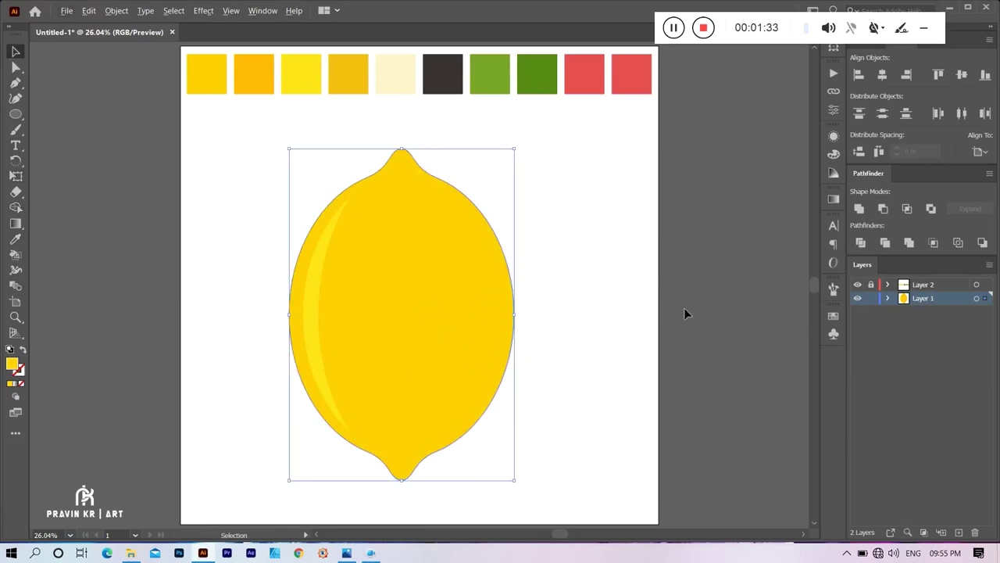
# Duplicate the lemon taller behind it and remove the copy's left crescent and tips with Shape Builder.
pyautogui.moveTo(488, 306); pyautogui.dragTo(462, 304)
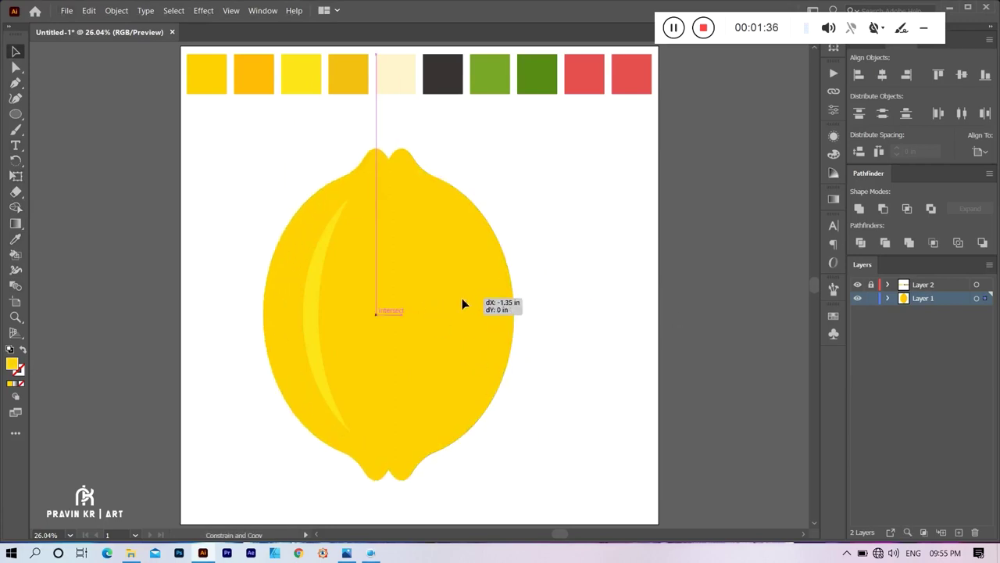
pyautogui.moveTo(376, 475); pyautogui.dragTo(394, 508)
pyautogui.hotkey('alt', 'shift')
pyautogui.moveTo(411, 398); pyautogui.dragTo(409, 390)
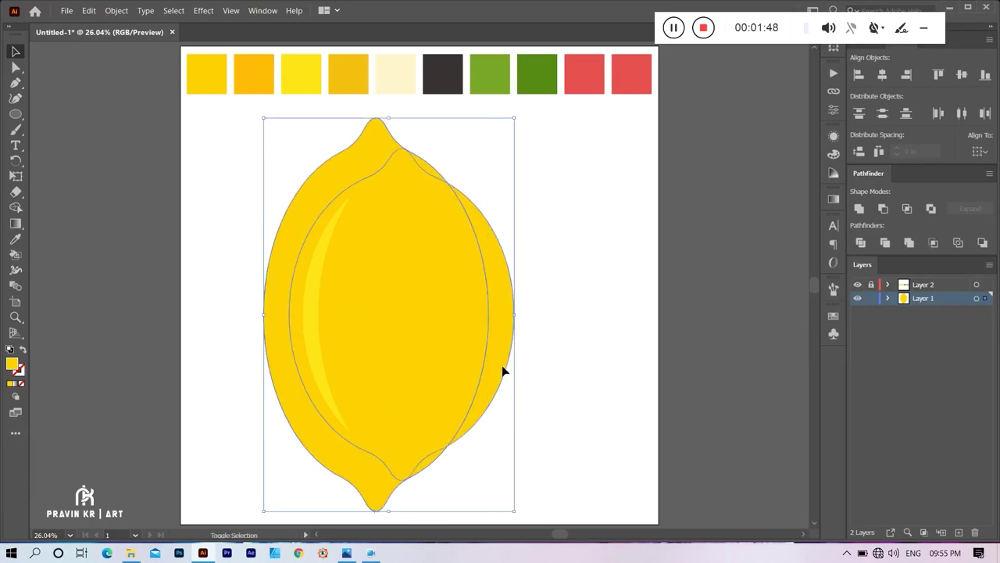
pyautogui.hotkey('shift', 'm')
pyautogui.keyDown('alt'); pyautogui.click(311, 194); pyautogui.keyUp('alt')
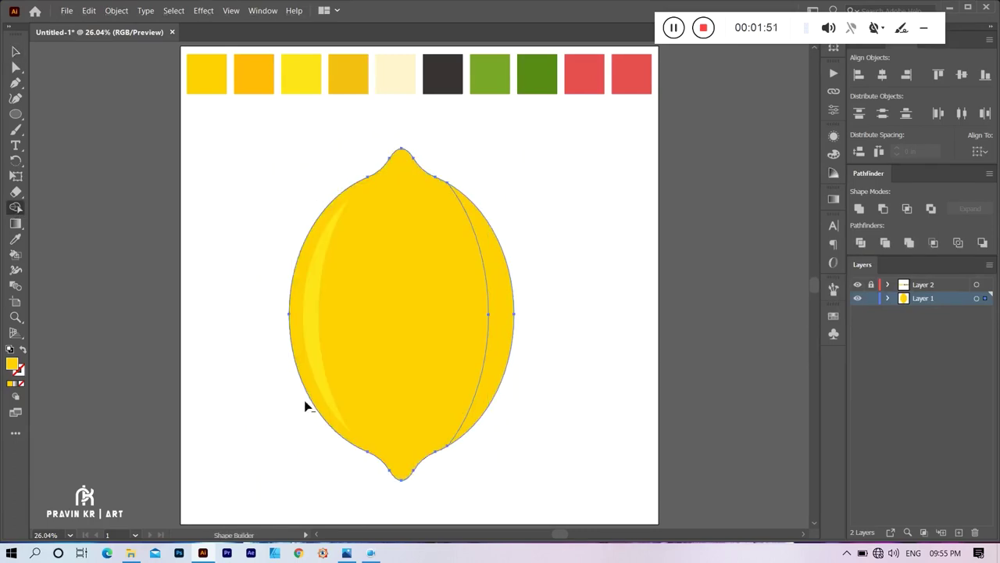
pyautogui.press('v')
# Fill the lemon's right crescent with the orange swatch using the Eyedropper.
pyautogui.click(45, 112)
pyautogui.click(485, 253)
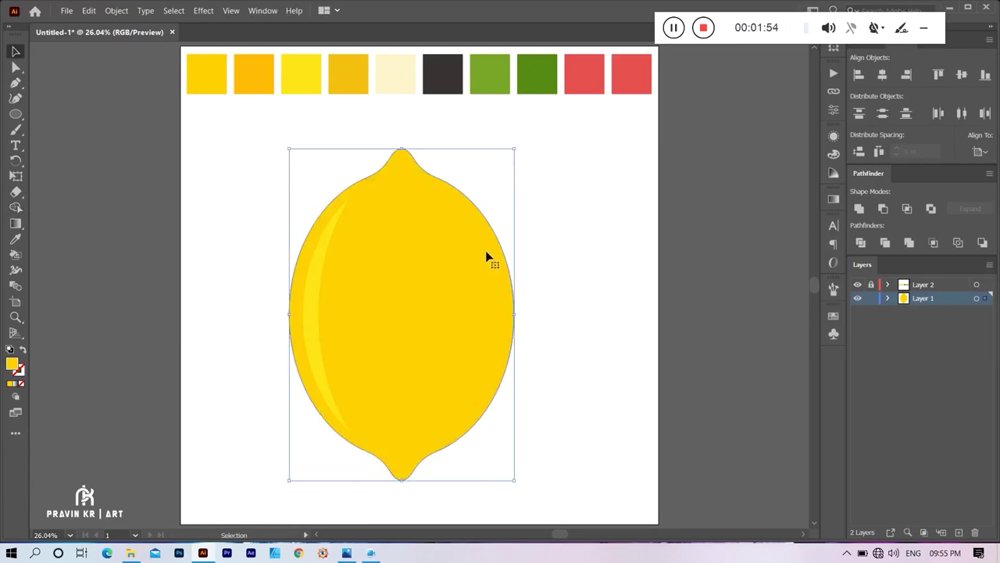
pyautogui.click(16, 240)
pyautogui.click(262, 93)
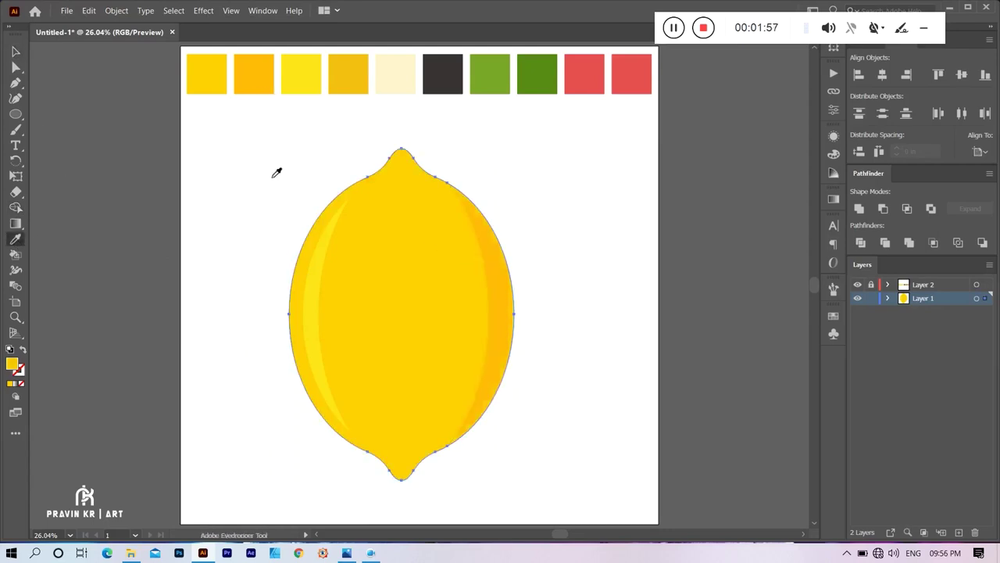
pyautogui.click(15, 51)
pyautogui.click(529, 303)
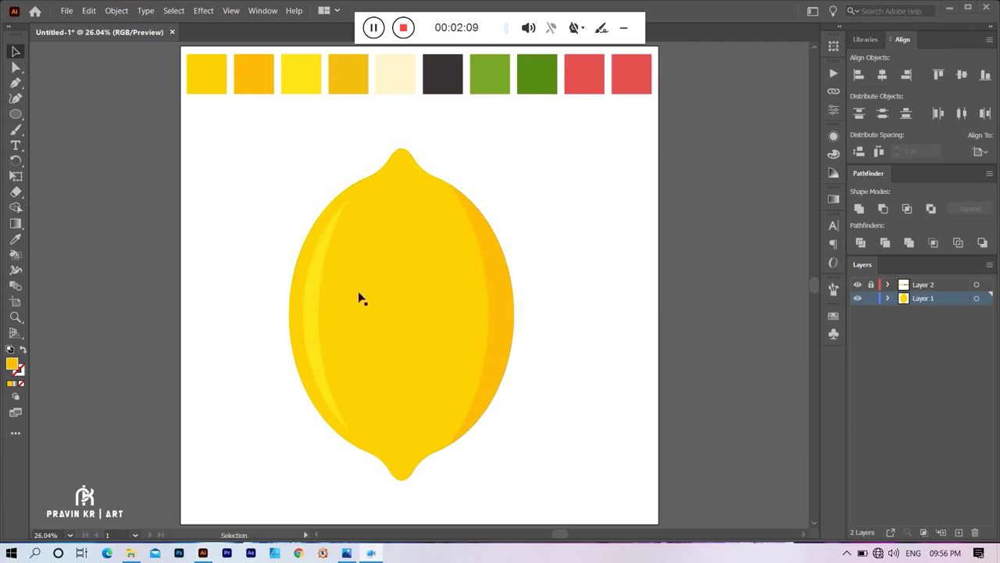
# Try moving the lemon body upward, then undo the move.
pyautogui.moveTo(408, 346); pyautogui.dragTo(404, 328)
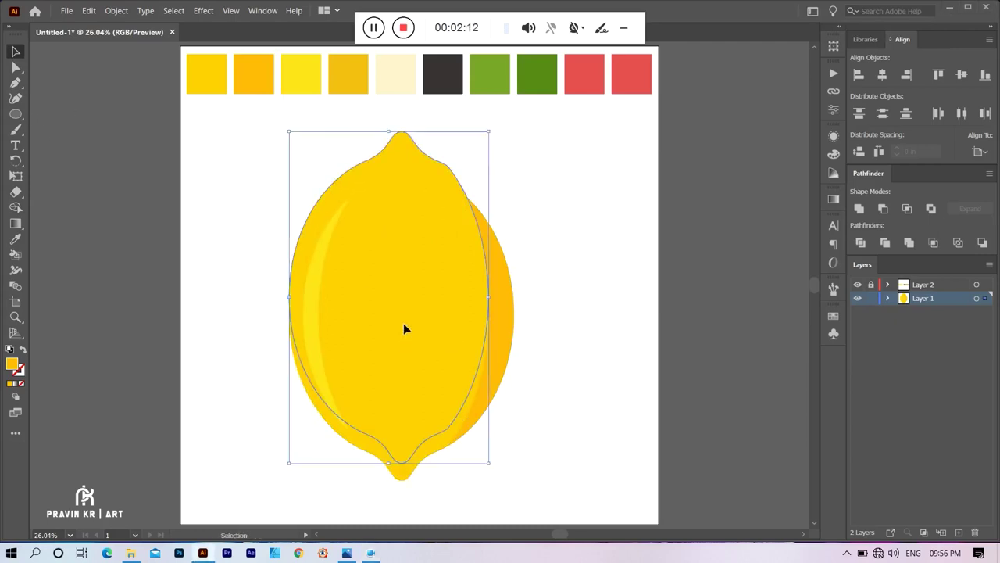
pyautogui.hotkey('ctrl', 'z')
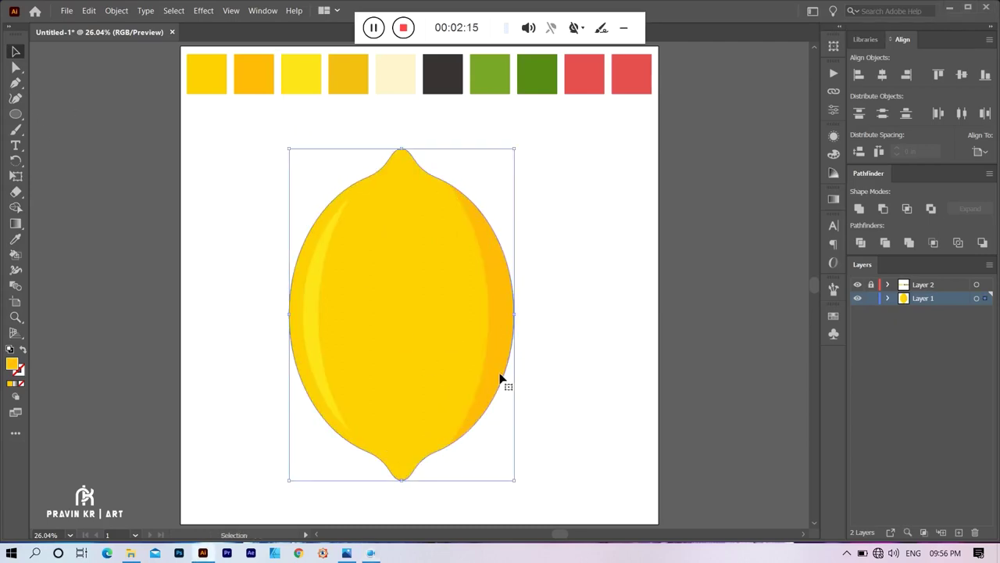
pyautogui.click(445, 378)
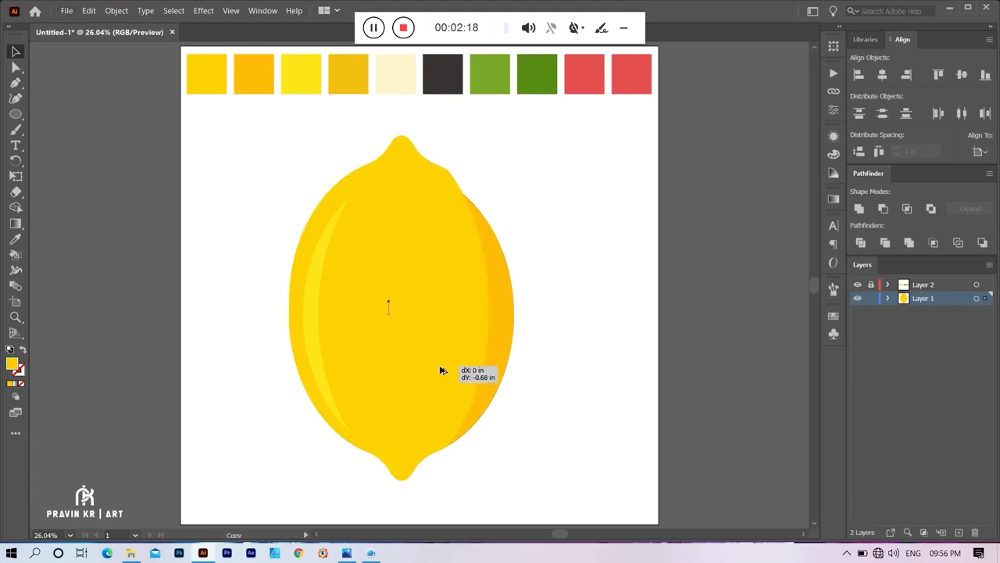
pyautogui.moveTo(439, 383); pyautogui.dragTo(440, 369)
pyautogui.press('a')
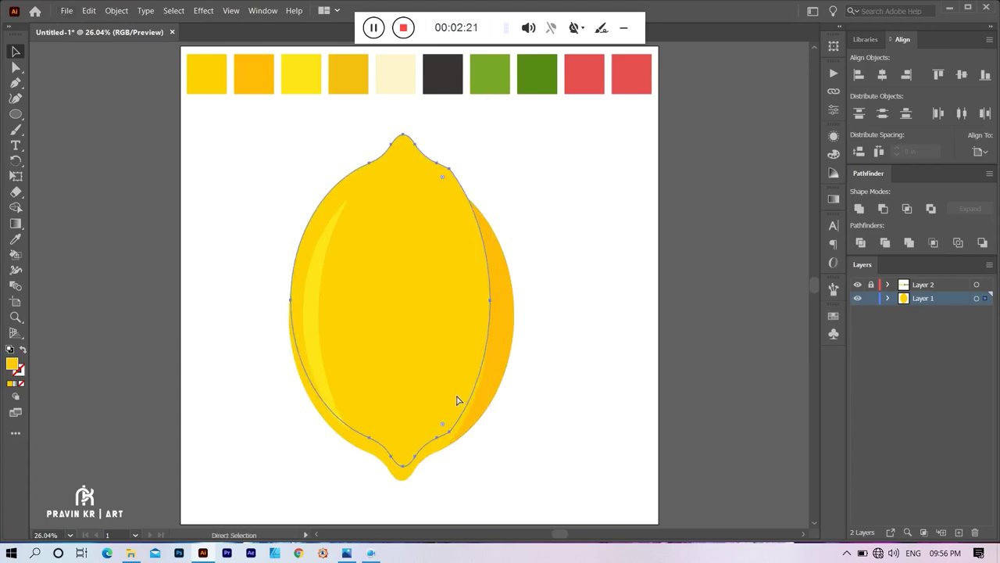
pyautogui.hotkey('ctrl', 'z')
pyautogui.press('v')
pyautogui.click(655, 374)
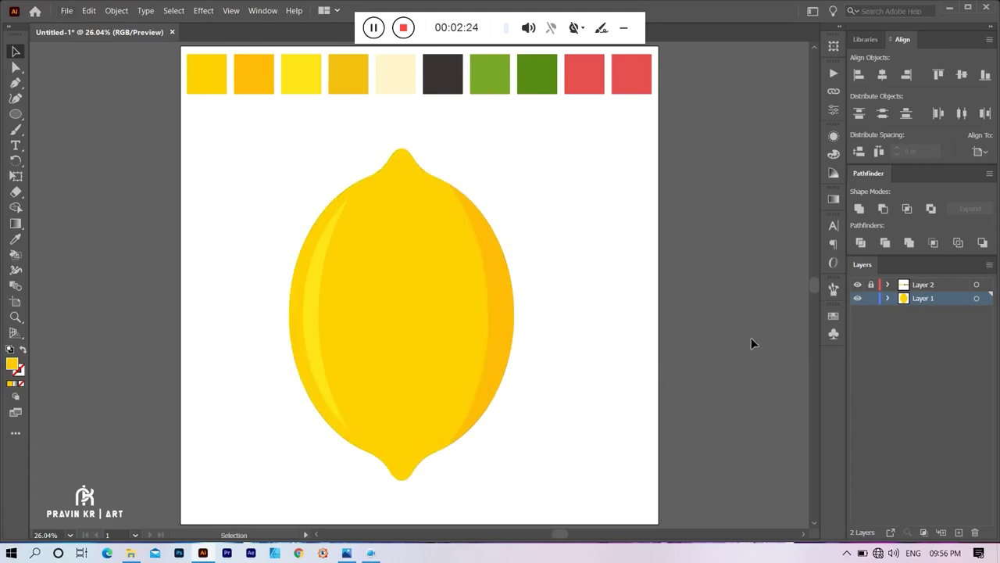
# Select the whole lemon and Alt-drag a duplicate off the artboard's left side.
pyautogui.click(464, 306)
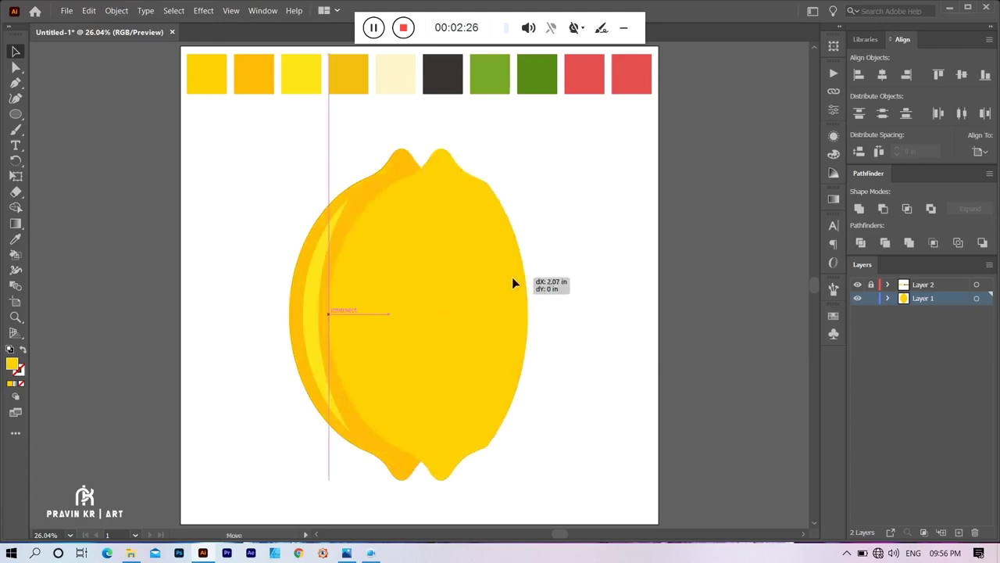
pyautogui.click(703, 315)
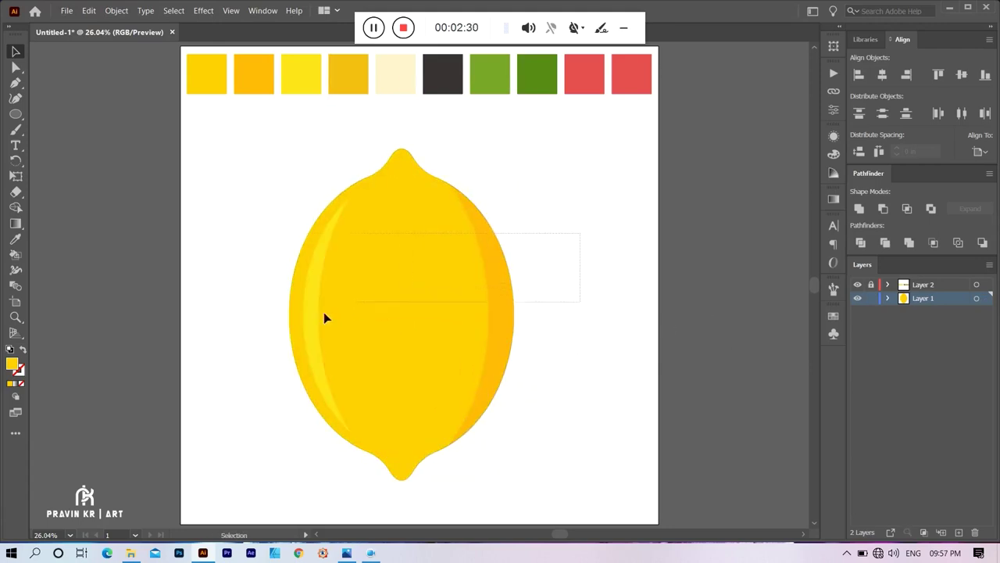
pyautogui.click(325, 317)
pyautogui.click(67, 183)
pyautogui.click(484, 357)
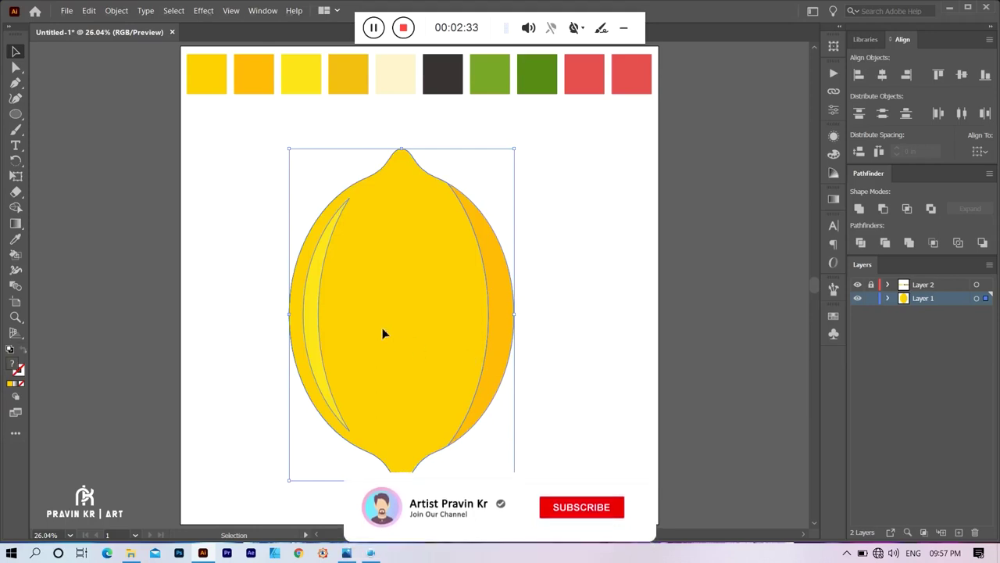
pyautogui.moveTo(382, 334); pyautogui.dragTo(151, 299)
# Cover the copy's upper half with a rectangle and delete both with Shape Builder.
pyautogui.moveTo(16, 115)
pyautogui.mouseDown()
pyautogui.moveTo(54, 113)
pyautogui.moveTo(271, 346)
pyautogui.moveTo(281, 313)
pyautogui.mouseUp()
pyautogui.moveTo(49, 313); pyautogui.dragTo(39, 323)
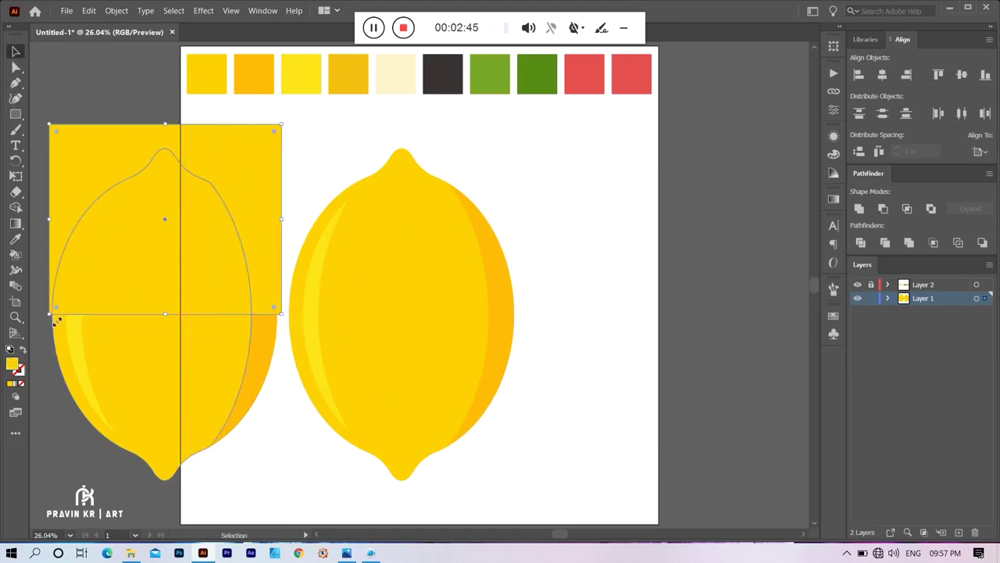
pyautogui.moveTo(156, 280); pyautogui.dragTo(162, 365)
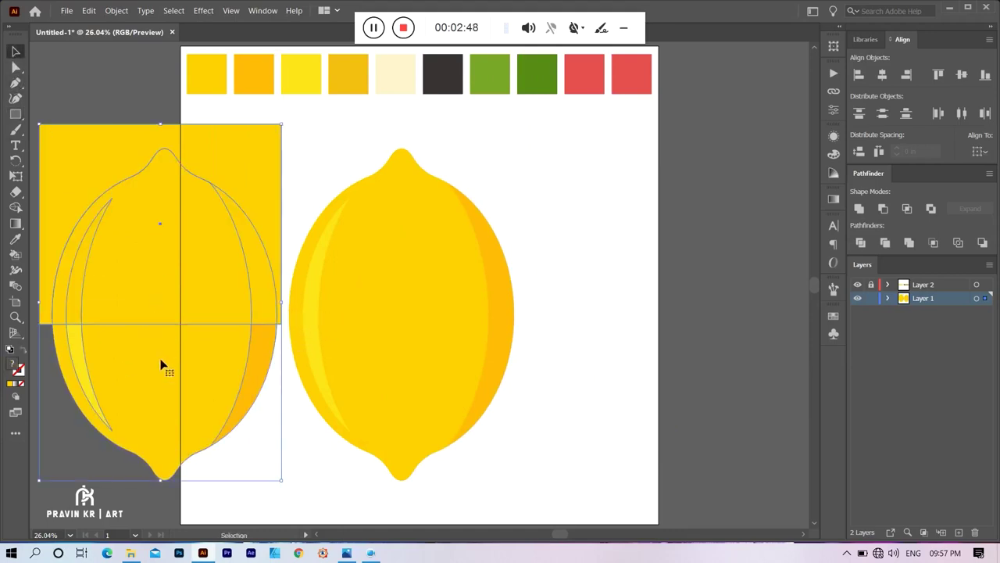
pyautogui.click(14, 207)
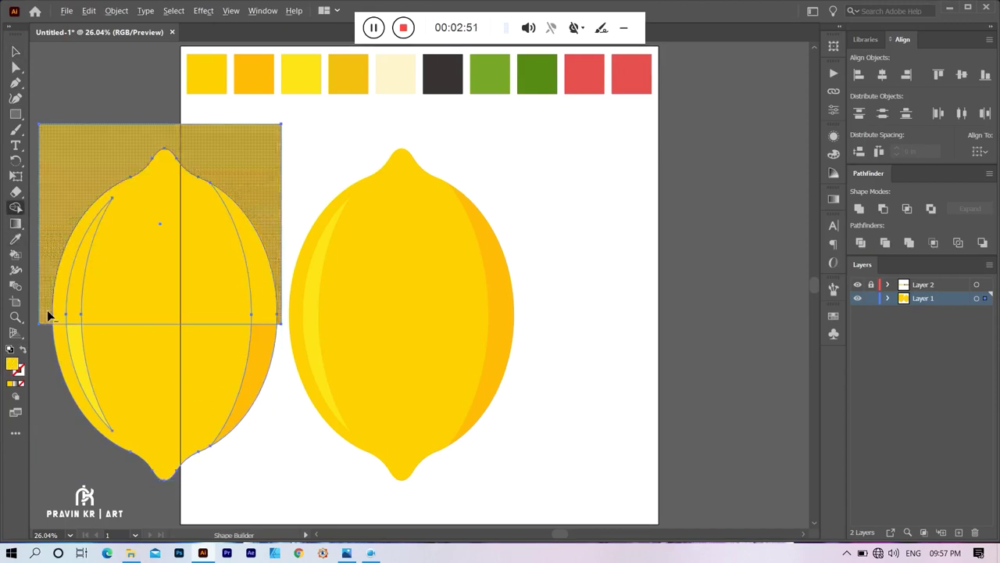
pyautogui.moveTo(43, 311); pyautogui.dragTo(275, 291)
pyautogui.press('v')
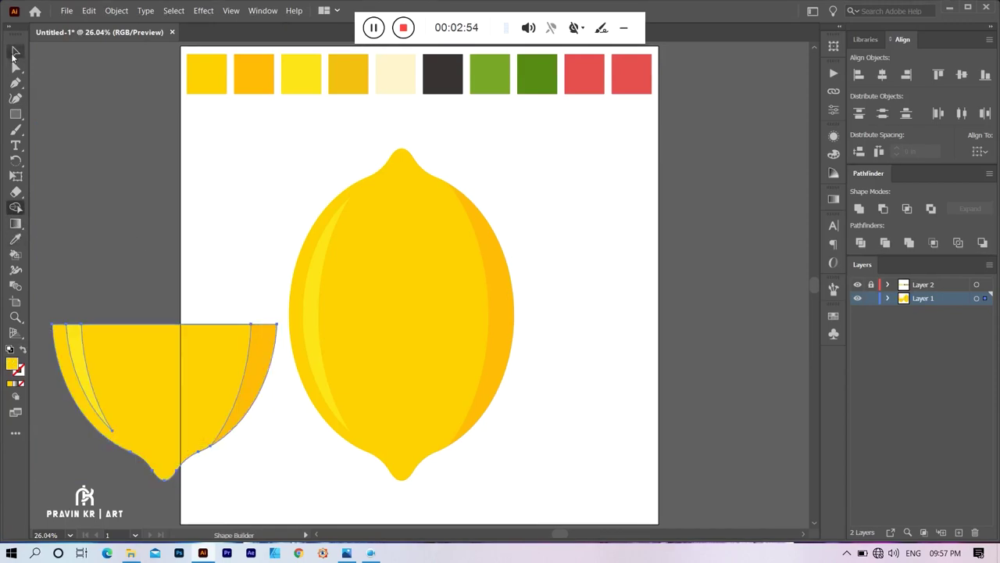
pyautogui.hotkey('ctrl', 'shift', 'a')
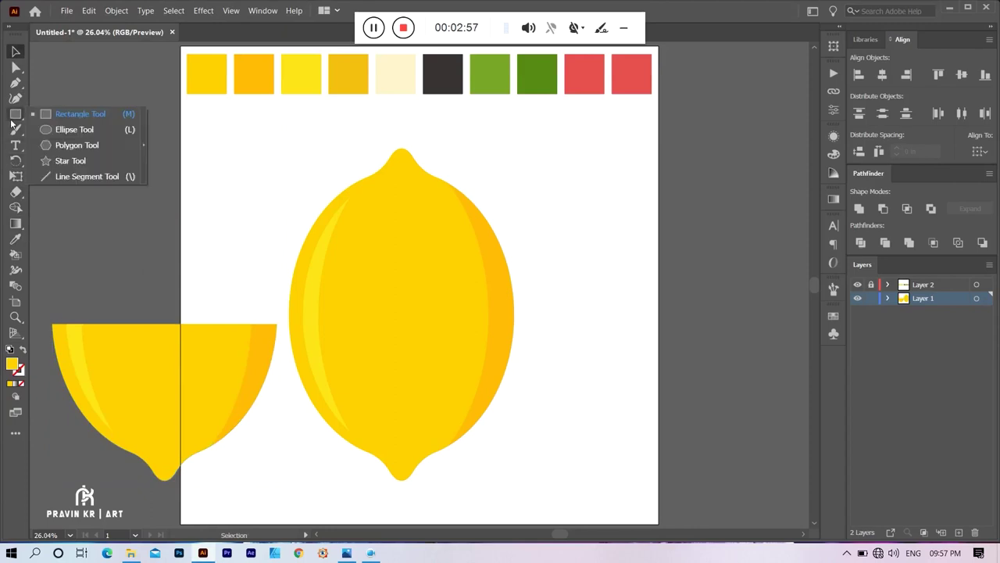
# Draw a flat ellipse across the half lemon's cut edge, fitting its size and position.
pyautogui.moveTo(15, 113); pyautogui.dragTo(62, 127)
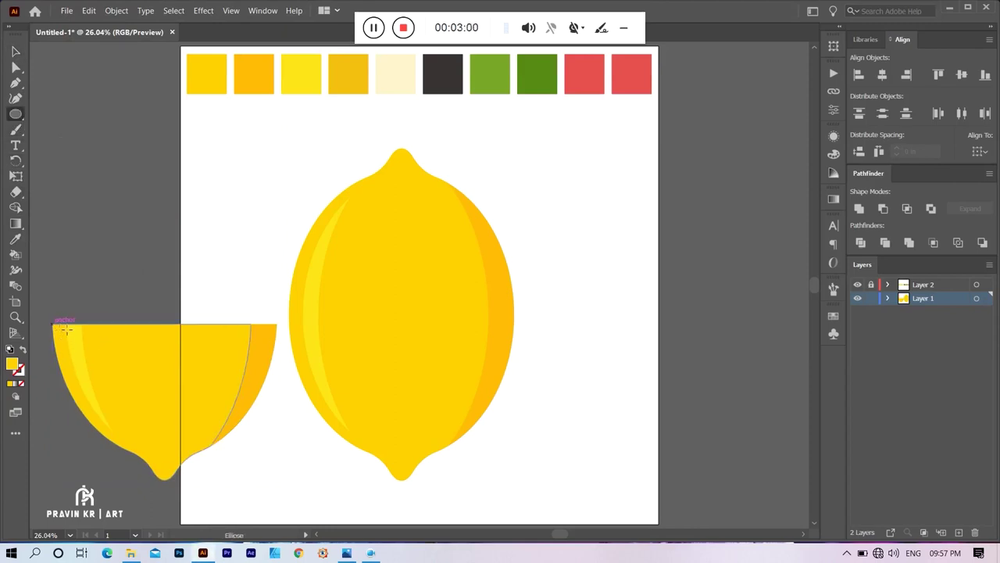
pyautogui.moveTo(65, 329); pyautogui.dragTo(279, 344)
pyautogui.moveTo(164, 322)
pyautogui.mouseDown()
pyautogui.moveTo(173, 328)
pyautogui.moveTo(164, 286)
pyautogui.mouseUp()
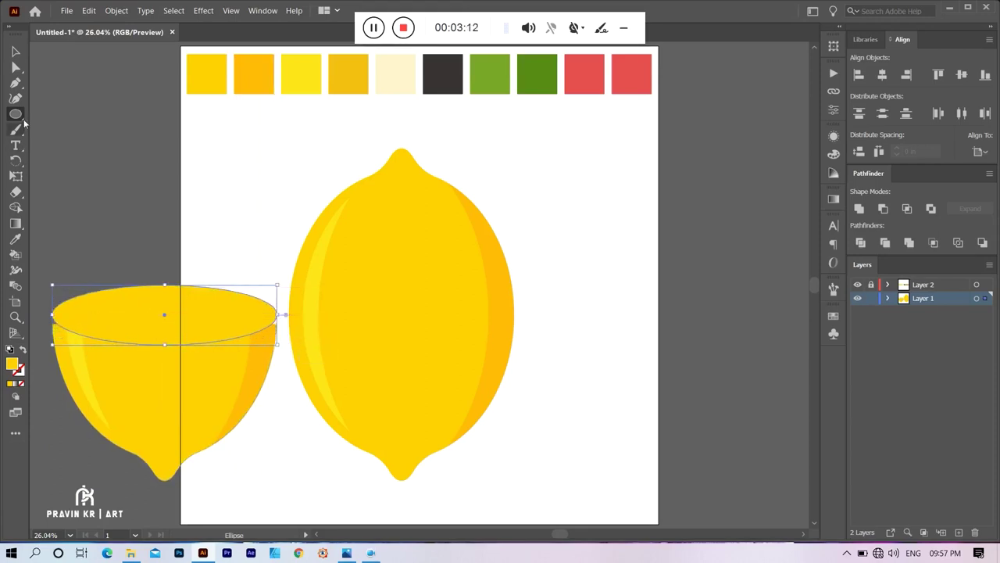
pyautogui.moveTo(84, 322)
pyautogui.mouseDown()
pyautogui.moveTo(82, 332)
pyautogui.moveTo(53, 327)
pyautogui.mouseUp()
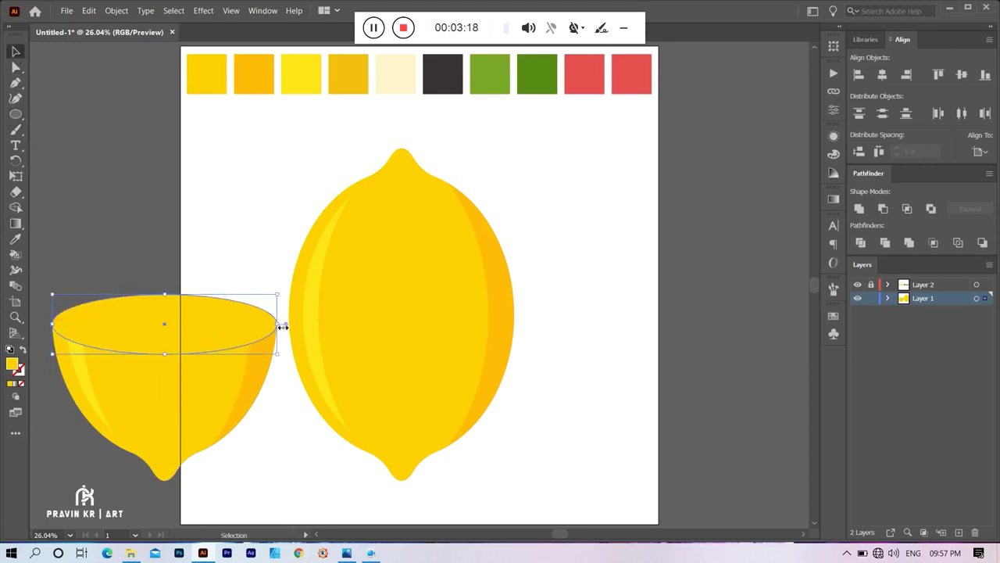
pyautogui.moveTo(280, 325); pyautogui.dragTo(277, 326)
pyautogui.moveTo(163, 354); pyautogui.dragTo(173, 381)
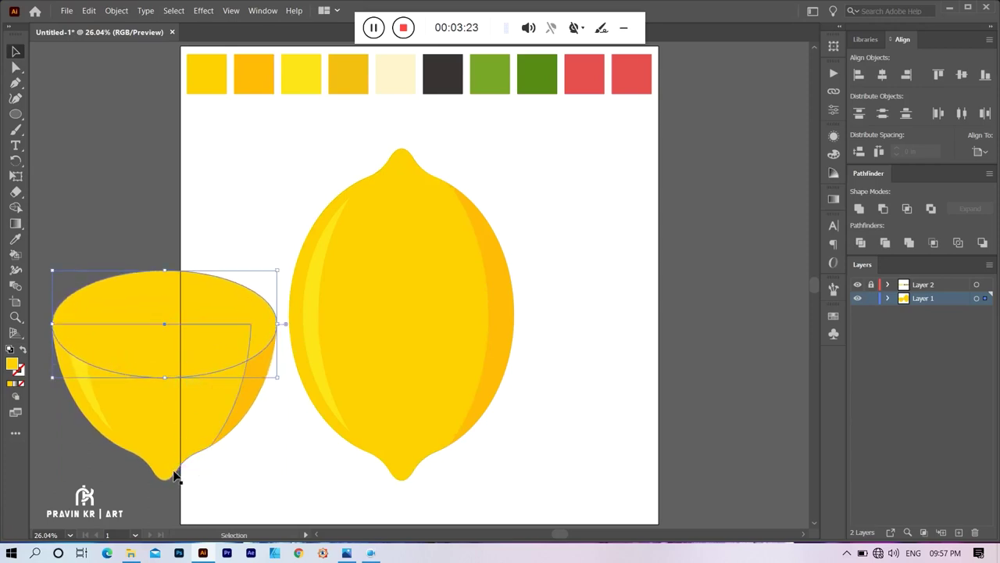
# Select the whole half lemon and rotate it about 42 degrees.
pyautogui.click(64, 228)
pyautogui.moveTo(219, 465); pyautogui.dragTo(221, 453)
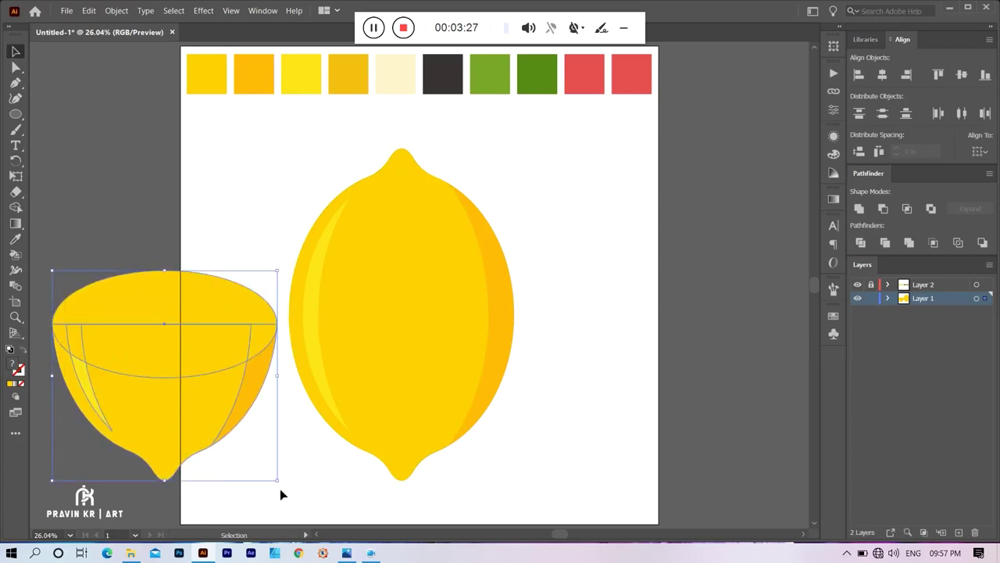
pyautogui.moveTo(281, 490); pyautogui.dragTo(292, 381)
# Move the half lemon onto the whole lemon and rotate it further clockwise.
pyautogui.moveTo(177, 383)
pyautogui.mouseDown()
pyautogui.moveTo(552, 410)
pyautogui.moveTo(513, 413)
pyautogui.mouseUp()
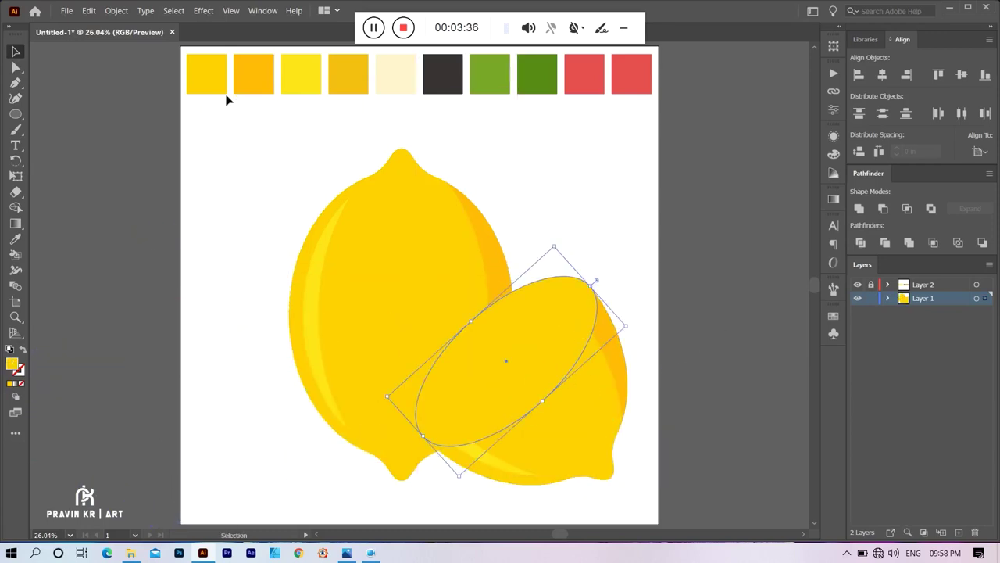
pyautogui.click(629, 268)
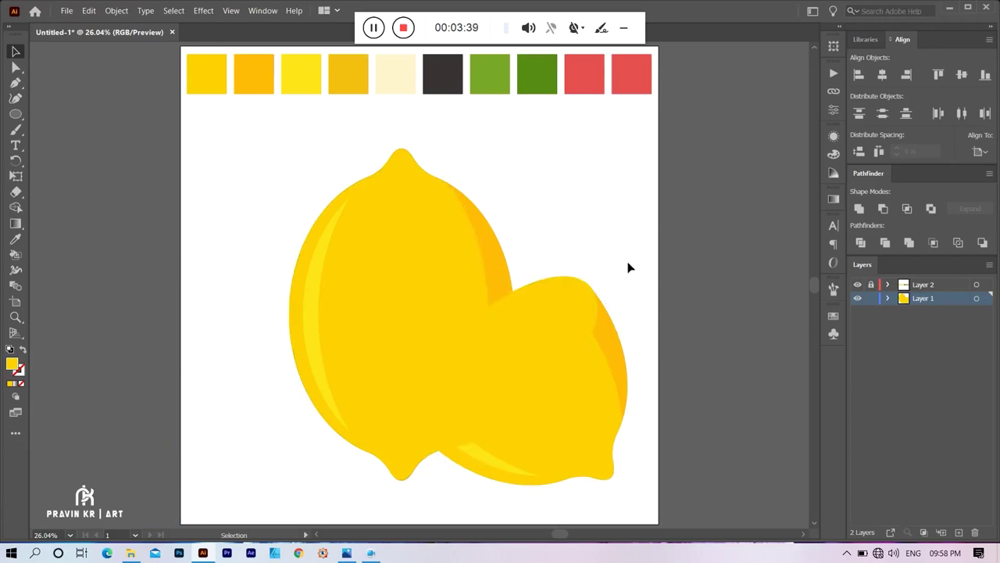
pyautogui.moveTo(511, 476); pyautogui.dragTo(614, 345)
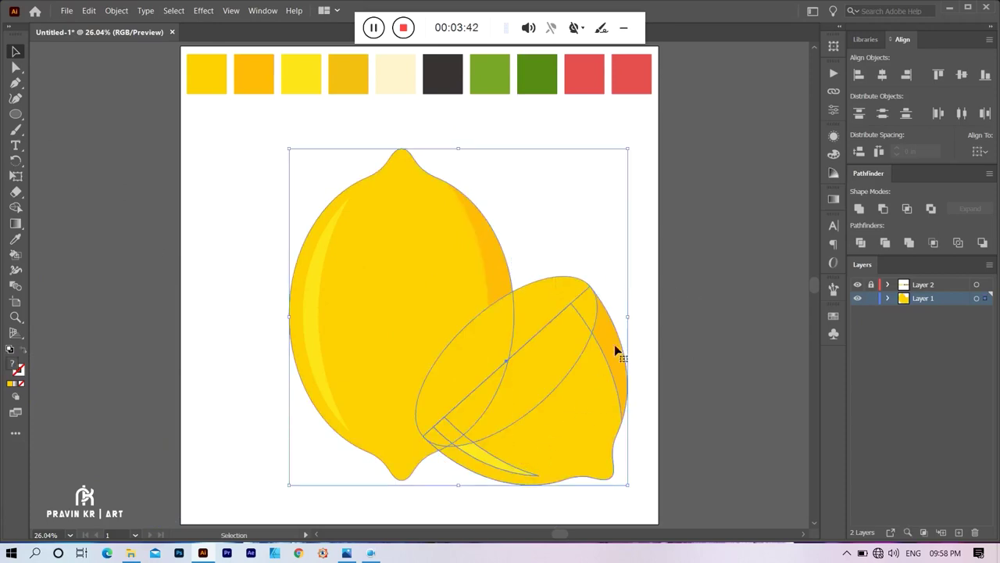
pyautogui.keyDown('shift'); pyautogui.click(484, 266); pyautogui.keyUp('shift')
pyautogui.keyDown('shift'); pyautogui.click(614, 400); pyautogui.keyUp('shift')
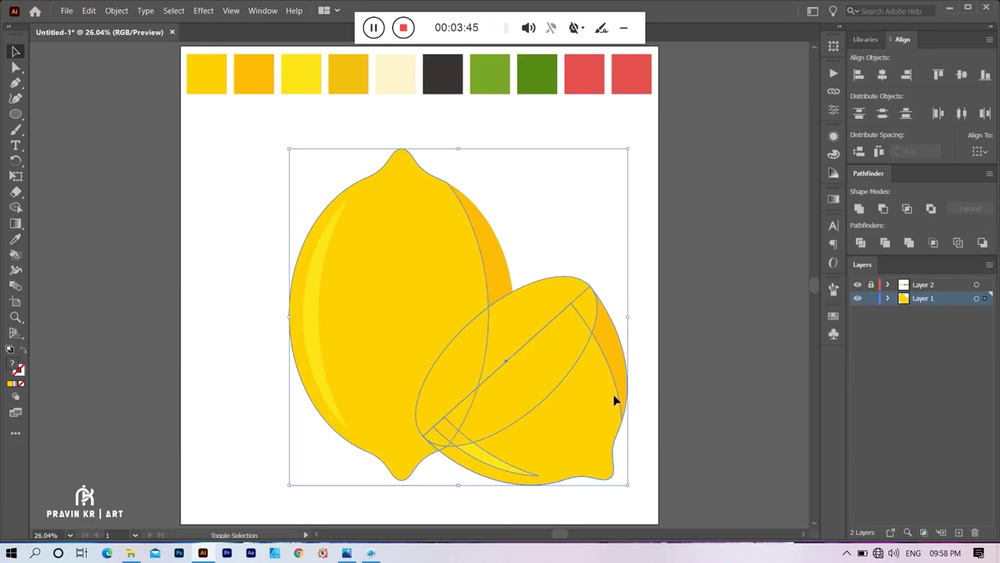
pyautogui.keyDown('shift'); pyautogui.click(435, 351); pyautogui.keyUp('shift')
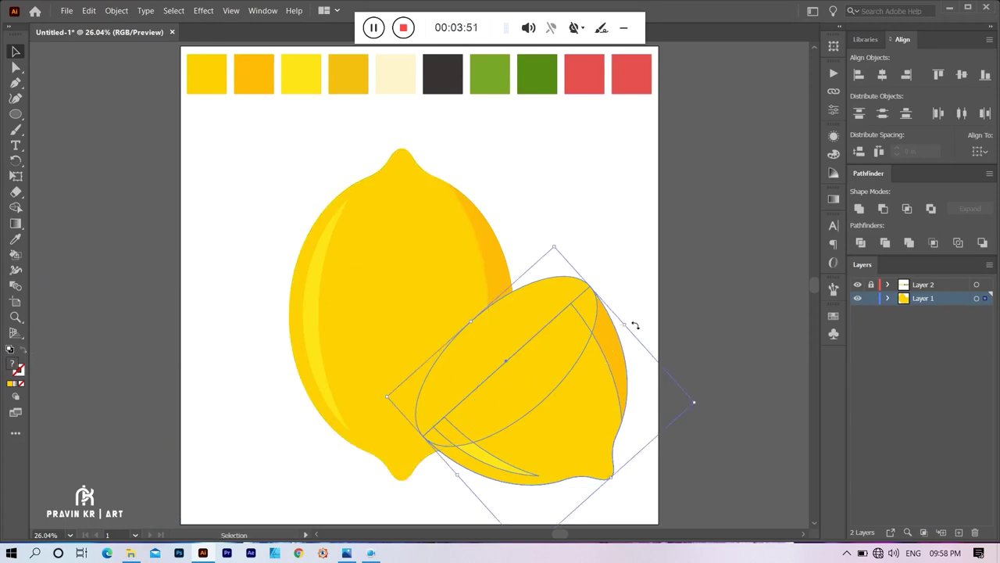
pyautogui.moveTo(634, 325)
pyautogui.mouseDown()
pyautogui.moveTo(579, 449)
pyautogui.moveTo(300, 418)
pyautogui.mouseUp()
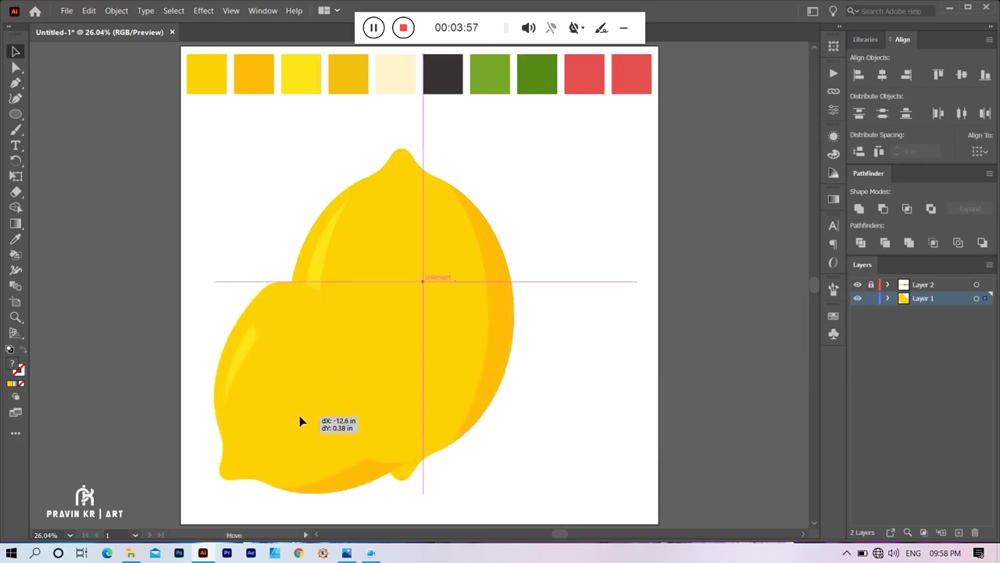
# Give the oval cut face the lemon's darker orange with the Eyedropper.
pyautogui.click(562, 363)
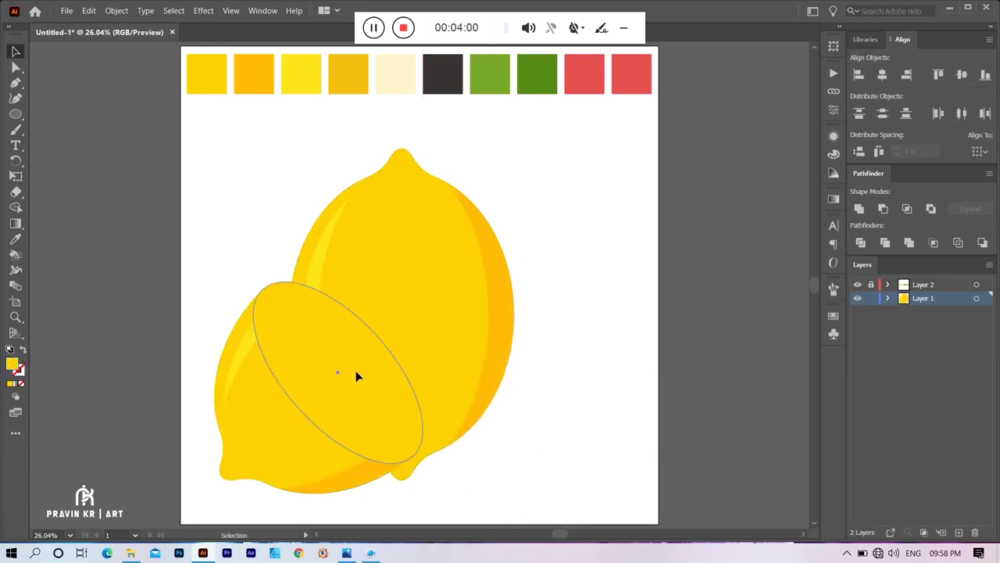
pyautogui.click(355, 376)
pyautogui.press('i')
pyautogui.click(358, 481)
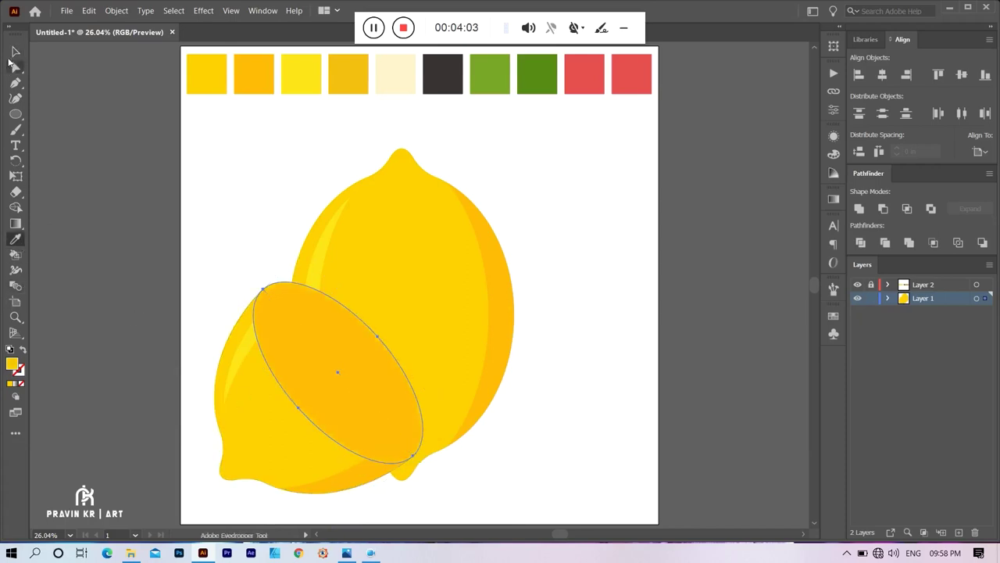
pyautogui.click(11, 62)
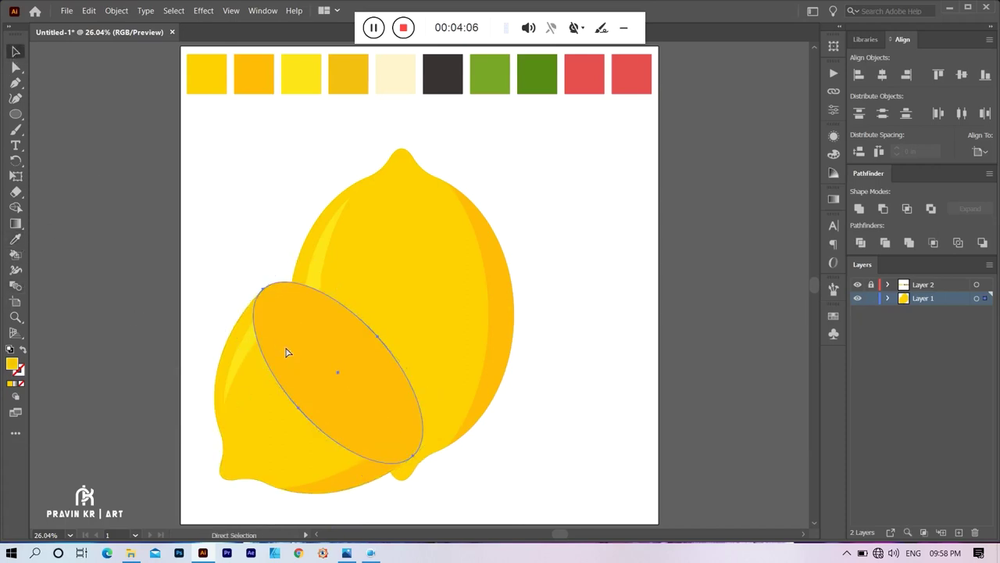
# Shrink the oval cut face slightly and fill it with the bright yellow swatch.
pyautogui.click(402, 479)
pyautogui.keyDown('shift'); pyautogui.click(412, 459); pyautogui.keyUp('shift')
pyautogui.click(408, 458)
pyautogui.keyDown('shift'); pyautogui.click(415, 460); pyautogui.keyUp('shift')
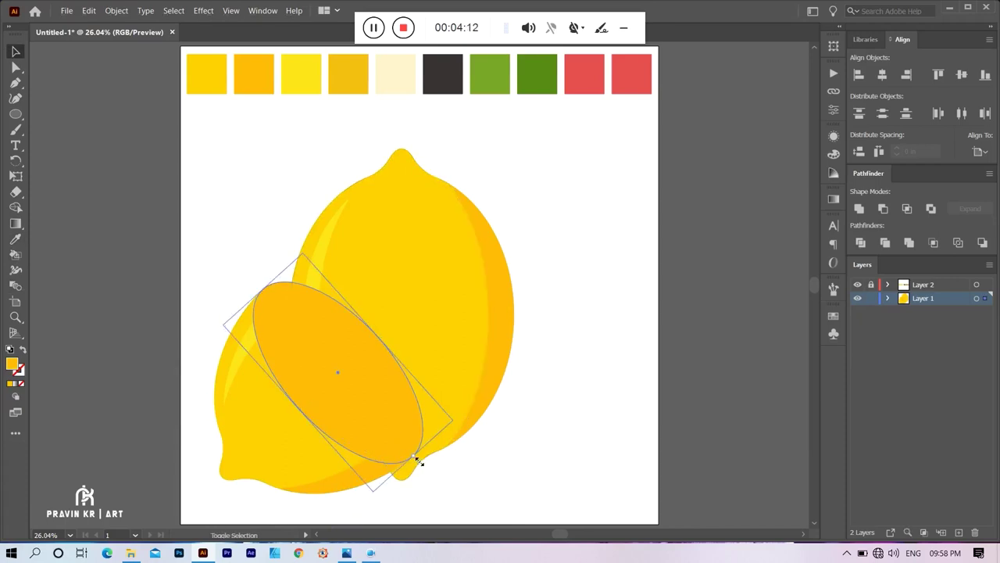
pyautogui.moveTo(415, 461); pyautogui.dragTo(410, 456)
pyautogui.click(14, 239)
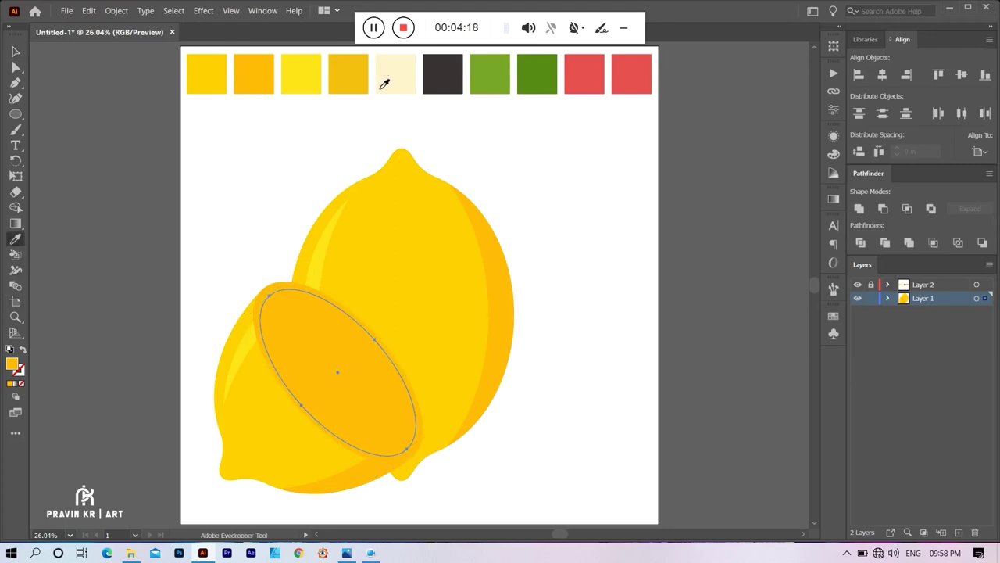
pyautogui.click(304, 83)
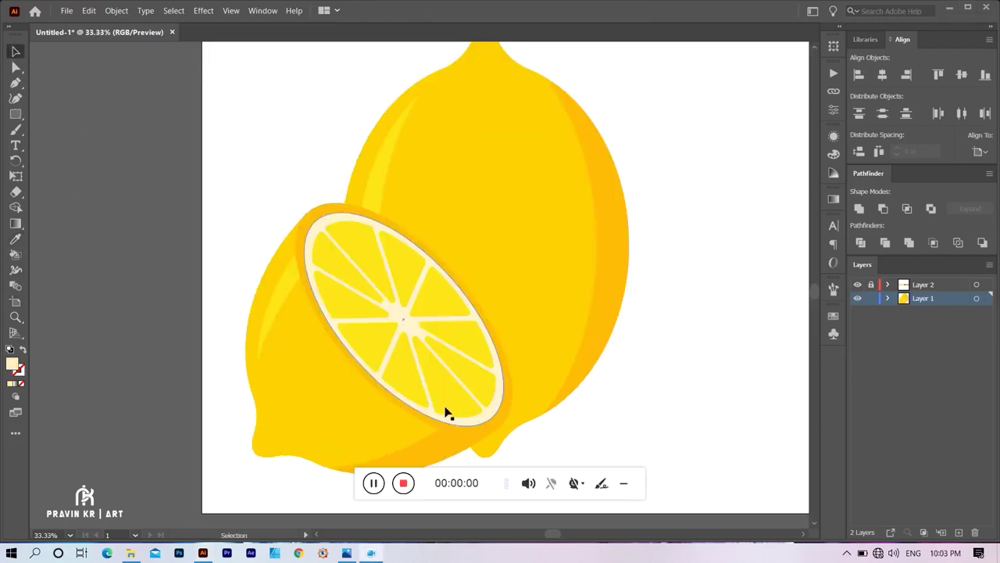
# Fill the oval cut face with the cream swatch, undoing an accidental move.
pyautogui.press('i')
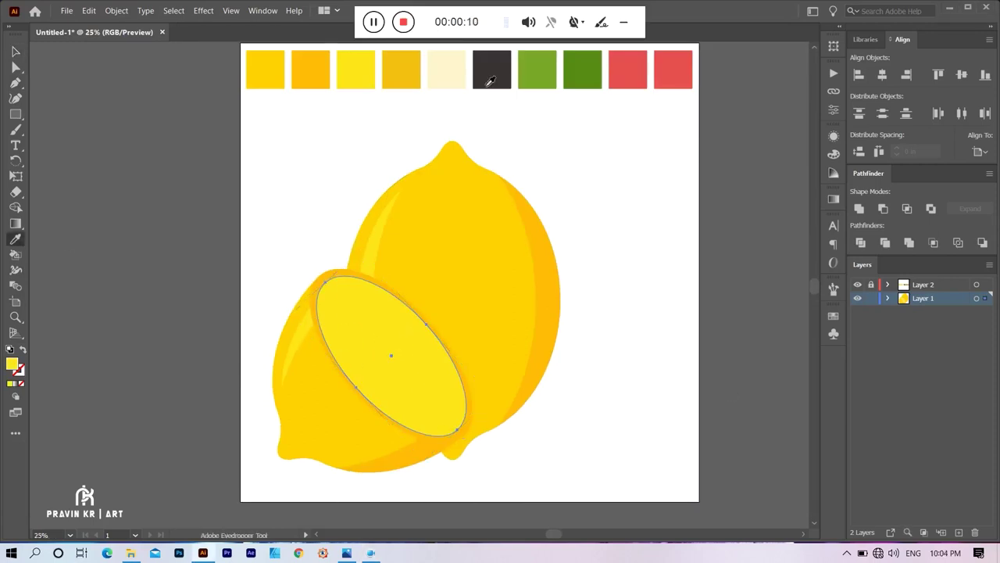
pyautogui.click(447, 75)
pyautogui.press('v')
pyautogui.press('i')
pyautogui.click(339, 415)
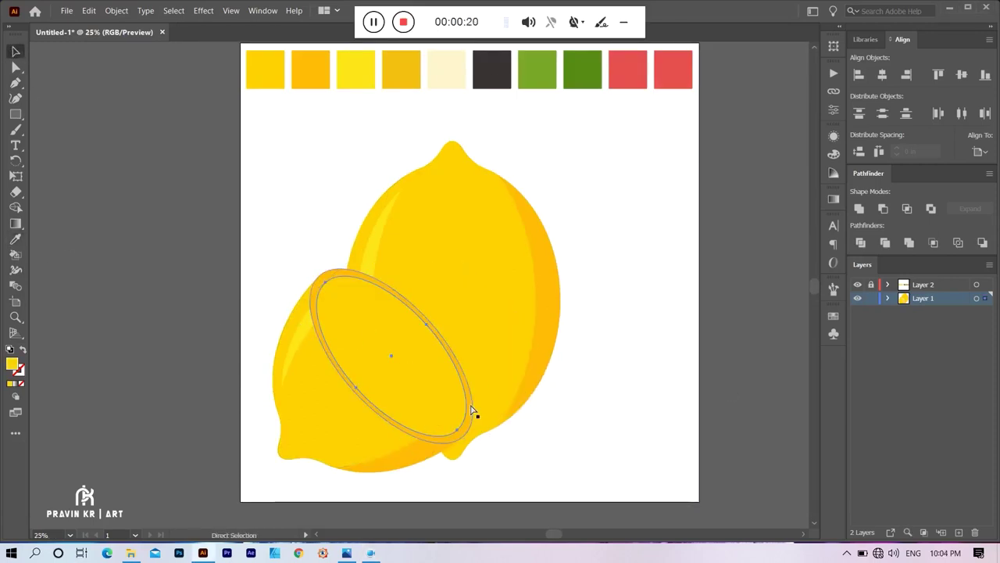
pyautogui.press('v')
pyautogui.moveTo(402, 408); pyautogui.dragTo(496, 379)
pyautogui.hotkey('ctrl', 'z')
pyautogui.press('i')
pyautogui.click(447, 75)
pyautogui.press('v')
# Narrow the cream oval and use Minus Front to make a rind ring.
pyautogui.scroll(1, 380, 323)
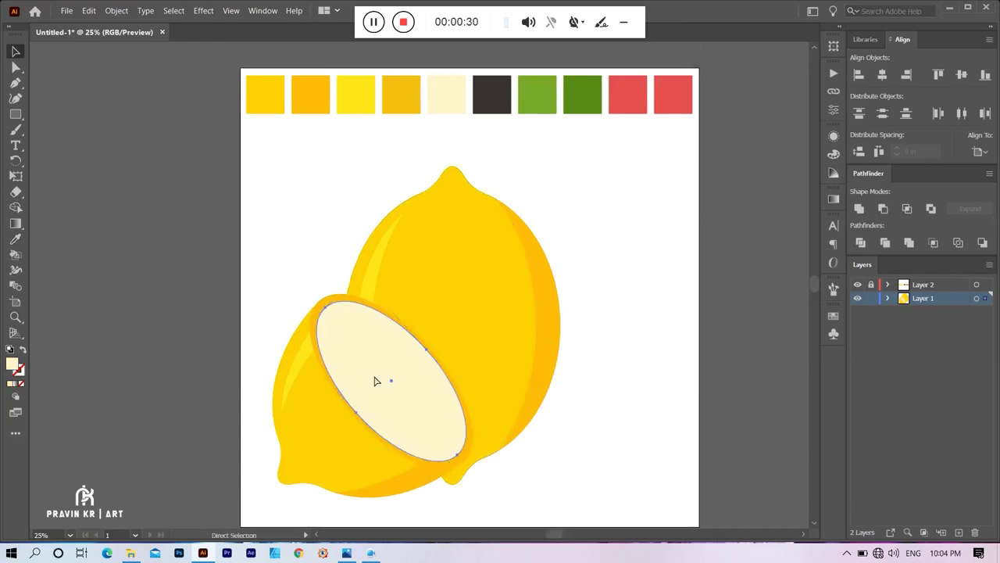
pyautogui.moveTo(464, 461); pyautogui.dragTo(466, 450)
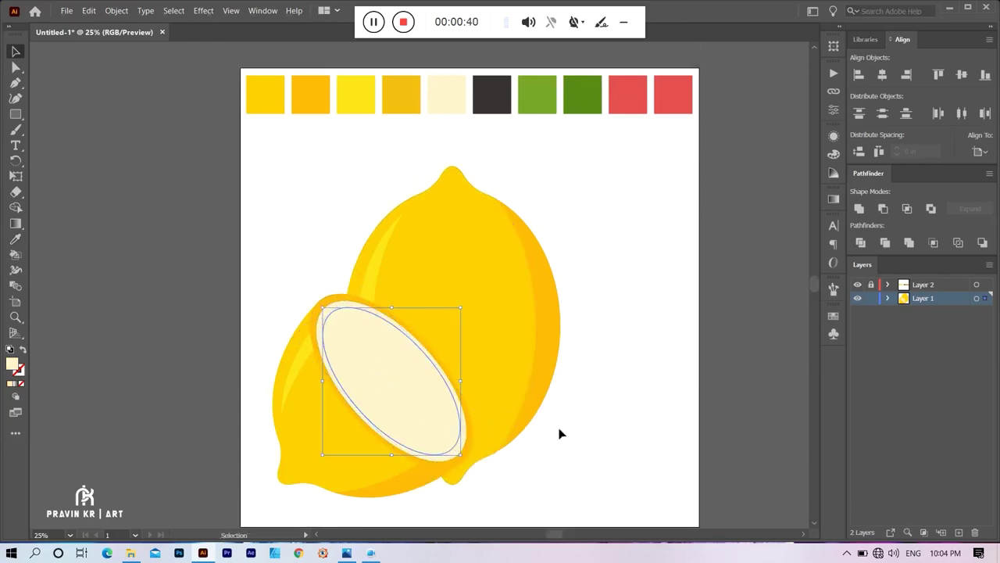
pyautogui.click(883, 209)
pyautogui.hotkey('ctrl', 'shift', 'a')
# Draw a tall cream bar left of the artboard and try a 25° rotation, then undo it.
pyautogui.press('m')
pyautogui.moveTo(96, 138); pyautogui.dragTo(110, 385)
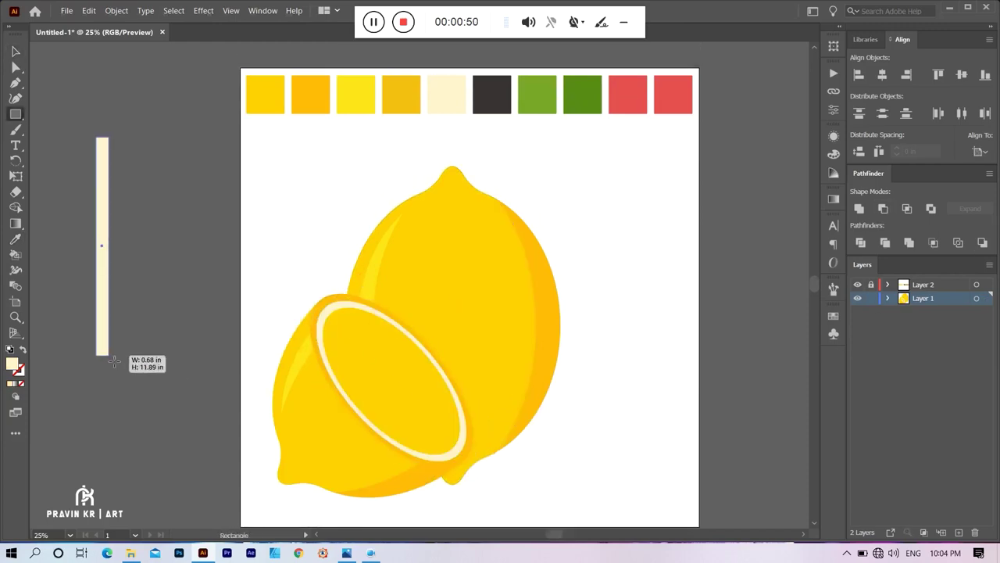
pyautogui.press('r')
pyautogui.keyDown('alt'); pyautogui.click(100, 257); pyautogui.keyUp('alt')
pyautogui.write('25')
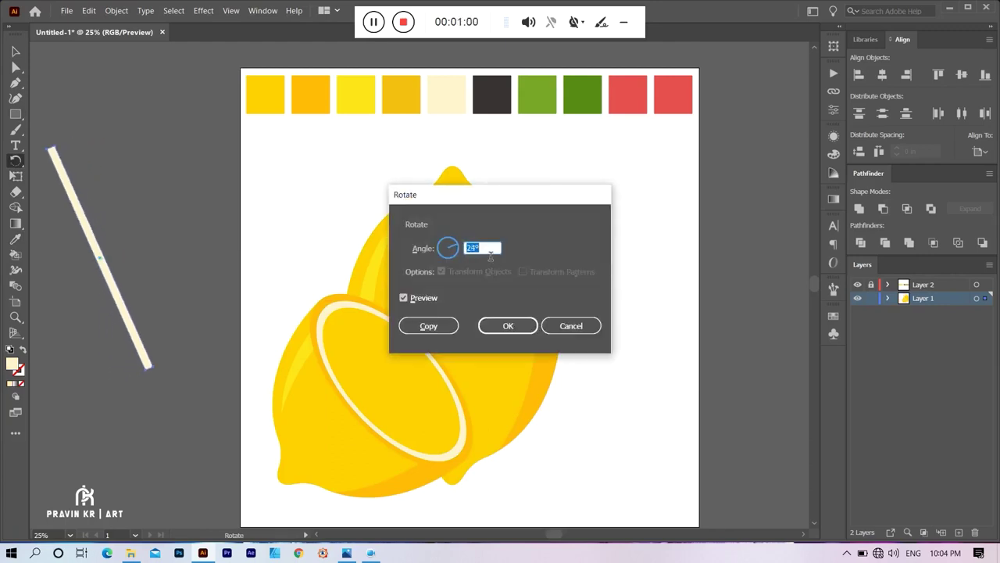
pyautogui.click(509, 325)
pyautogui.hotkey('ctrl', 'z')
# Try rotating repeated 30° copies of the bar, then undo the extra copies.
pyautogui.write('30')
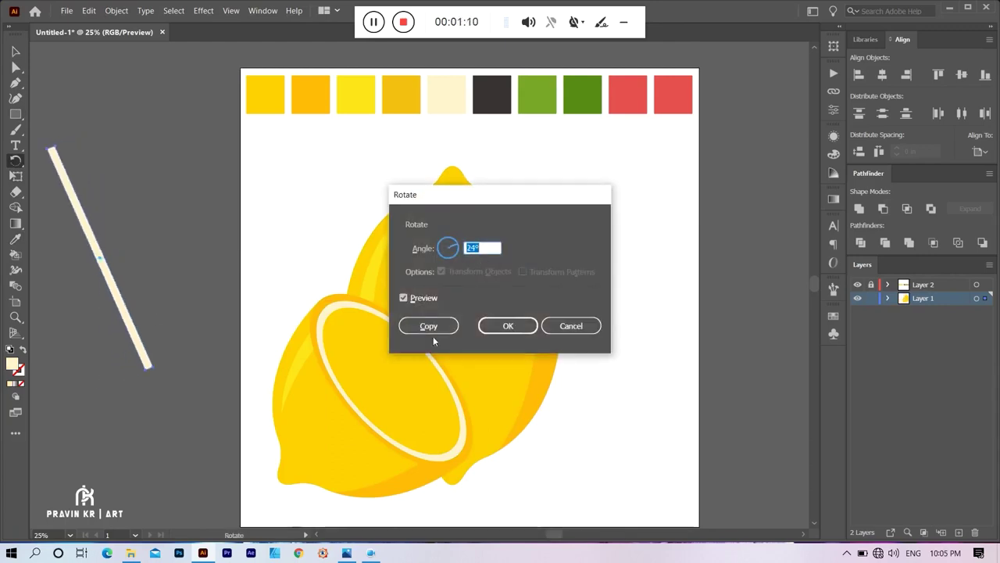
pyautogui.press('Escape')
pyautogui.press('Return')
pyautogui.write('30')
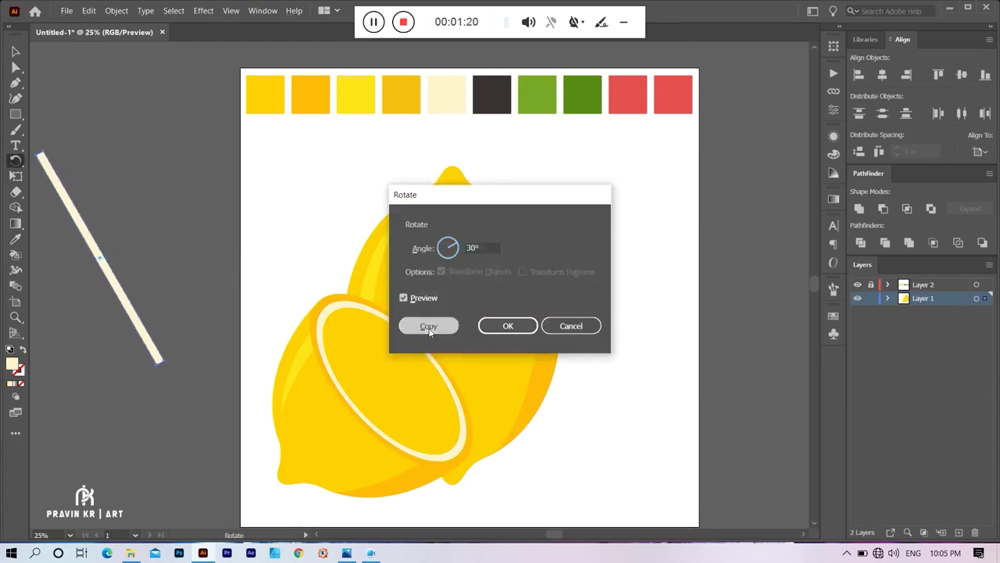
pyautogui.click(429, 326)
pyautogui.hotkey('ctrl', 'd')
pyautogui.hotkey('ctrl', 'd')
pyautogui.hotkey('ctrl', 'd')
pyautogui.hotkey('ctrl', 'z')
pyautogui.hotkey('ctrl', 'z')
pyautogui.hotkey('ctrl', 'z')
# Rotate a 36° copy of the bar, repeat it into a starburst, and select all bars.
pyautogui.keyDown('alt'); pyautogui.click(100, 258); pyautogui.keyUp('alt')
pyautogui.write('18')
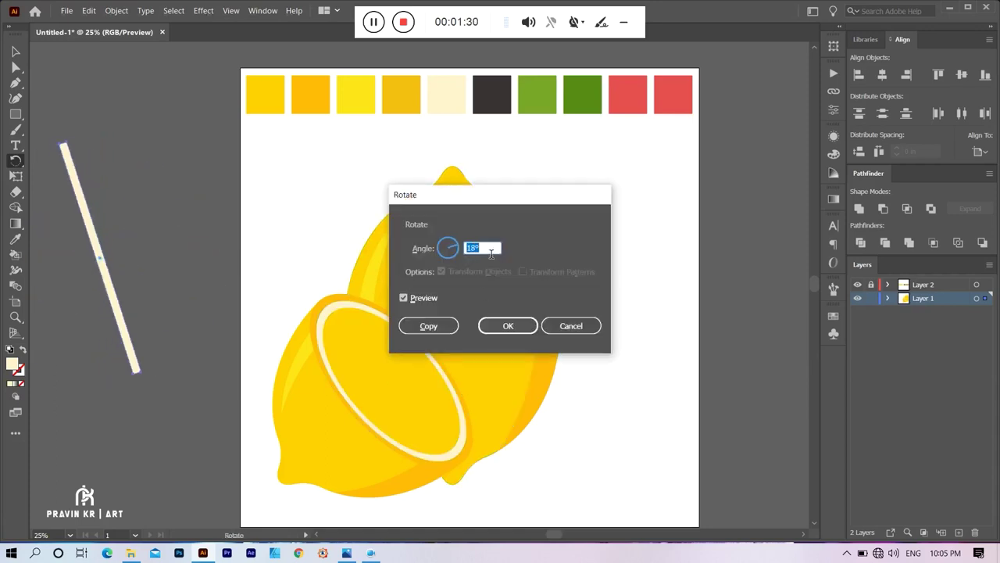
pyautogui.write('36')
pyautogui.click(429, 326)
pyautogui.hotkey('ctrl', 'd')
pyautogui.hotkey('ctrl', 'd')
pyautogui.hotkey('ctrl', 'd')
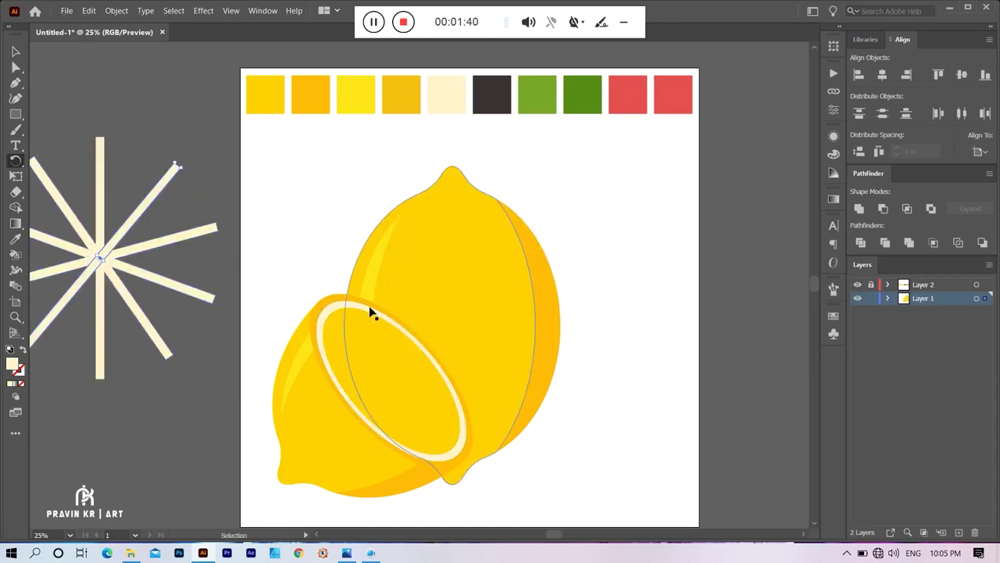
pyautogui.hotkey('ctrl', 'a')
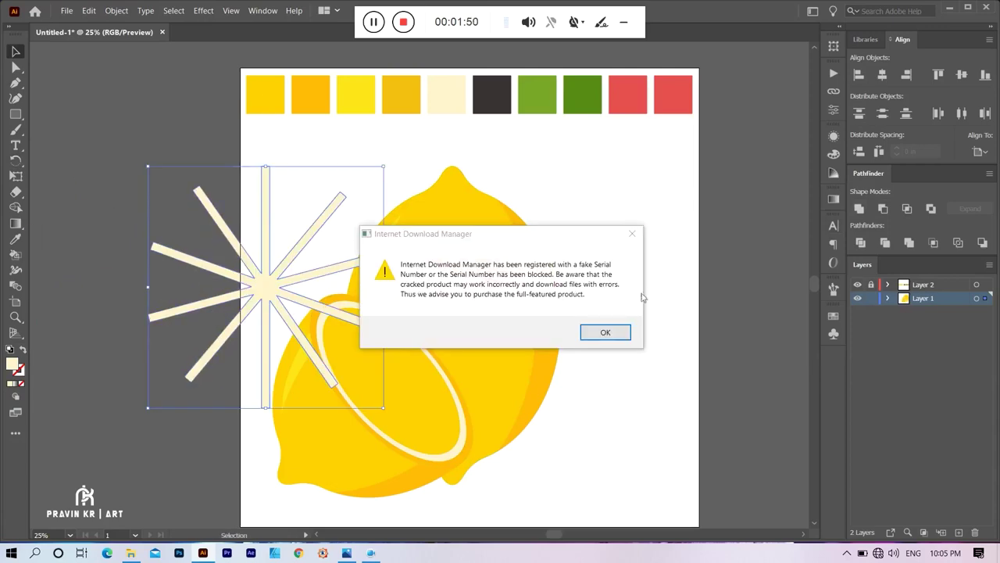
# Move the starburst onto the cut lemon half, then squash, tilt and scale it to fit the rind.
pyautogui.moveTo(92, 268); pyautogui.dragTo(342, 329)
pyautogui.moveTo(466, 319); pyautogui.dragTo(415, 318)
pyautogui.moveTo(355, 451); pyautogui.dragTo(404, 379)
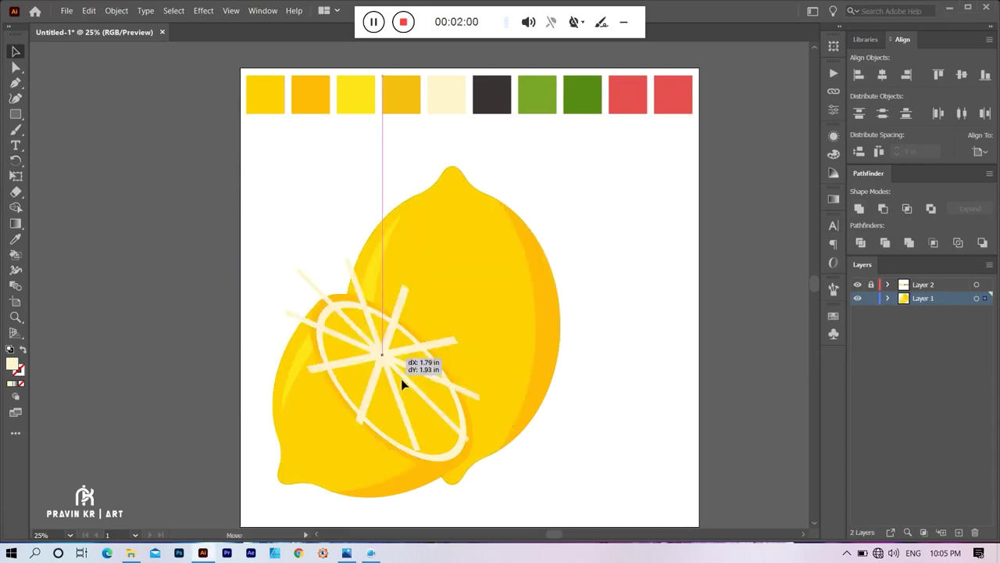
pyautogui.moveTo(485, 437); pyautogui.dragTo(503, 473)
pyautogui.moveTo(446, 335); pyautogui.dragTo(428, 352)
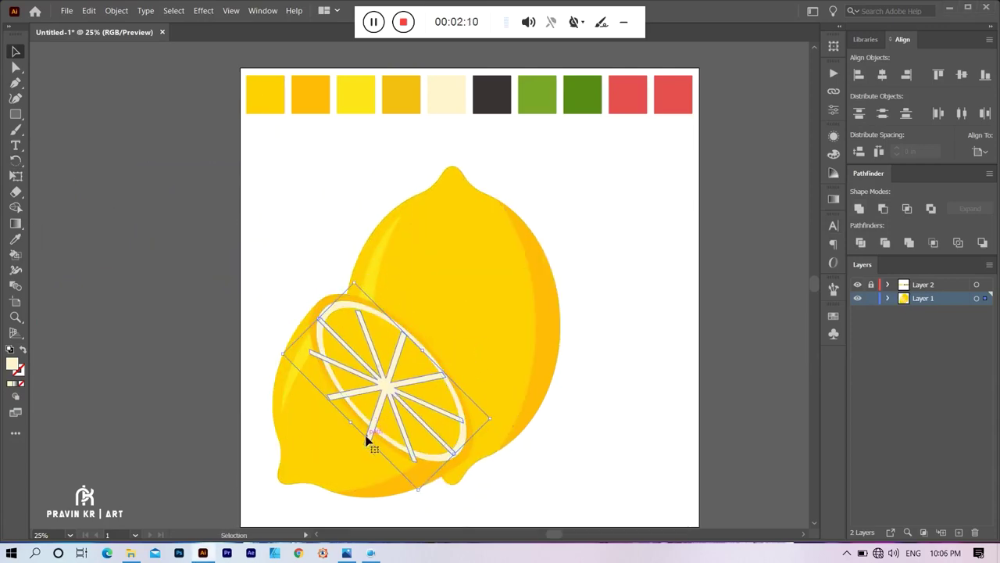
pyautogui.moveTo(368, 440); pyautogui.dragTo(368, 417)
# Select the starburst together with the rind ring and group them.
pyautogui.keyDown('shift'); pyautogui.click(390, 424); pyautogui.keyUp('shift')
pyautogui.click(393, 383)
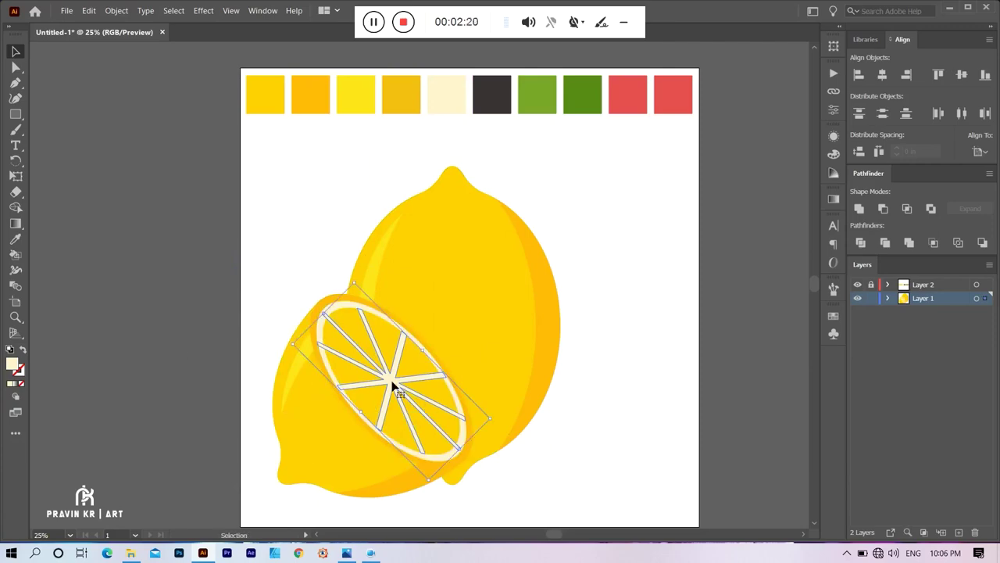
pyautogui.keyDown('shift'); pyautogui.click(431, 358); pyautogui.keyUp('shift')
pyautogui.scroll(2, 430, 358)
pyautogui.scroll(1, 409, 323)
pyautogui.hotkey('ctrl', 'g')
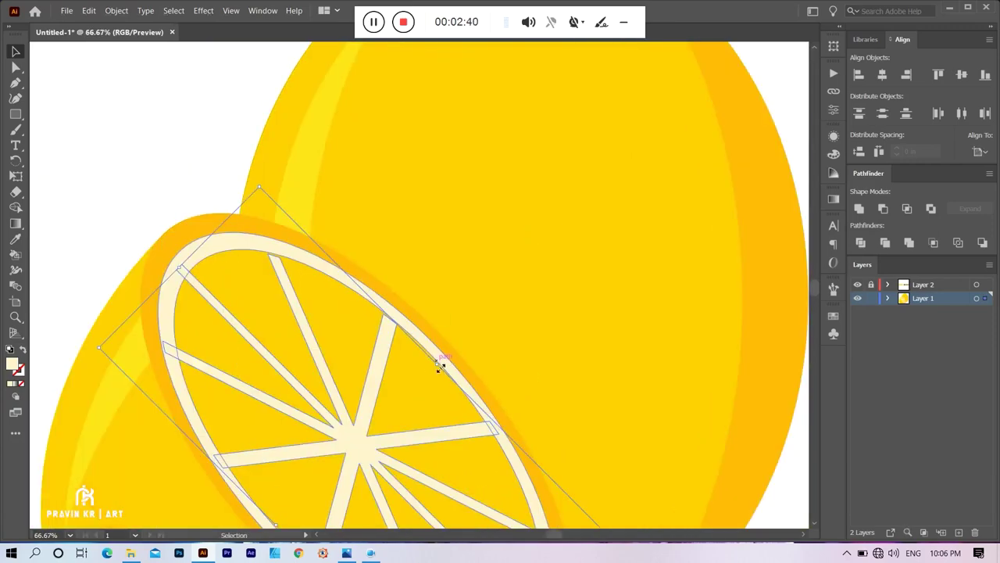
pyautogui.scroll(-2, 440, 364)
# Nudge the slice group's height and width slightly and reselect the ring and spokes.
pyautogui.moveTo(451, 481); pyautogui.dragTo(457, 480)
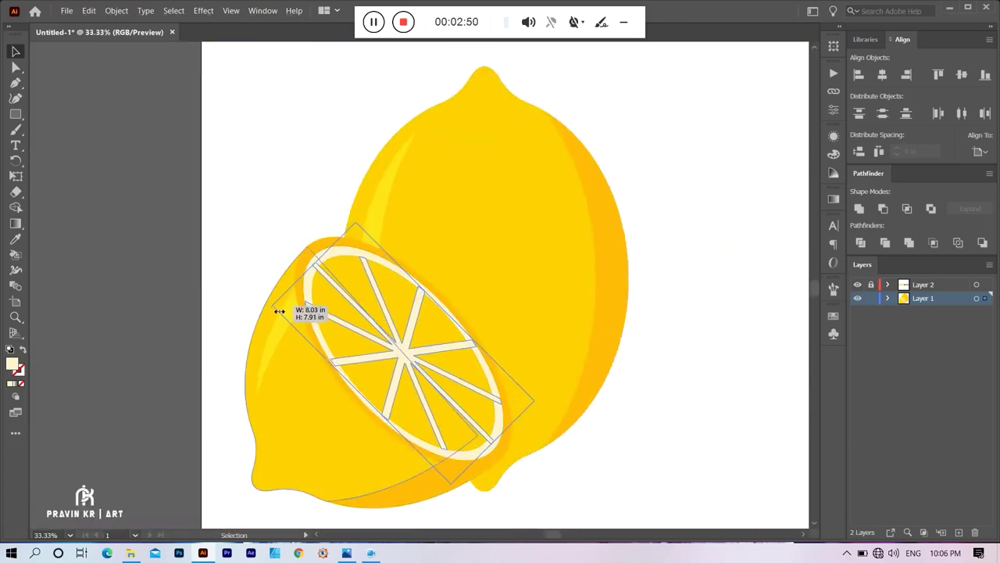
pyautogui.moveTo(273, 305); pyautogui.dragTo(279, 313)
pyautogui.keyDown('shift'); pyautogui.click(495, 397); pyautogui.keyUp('shift')
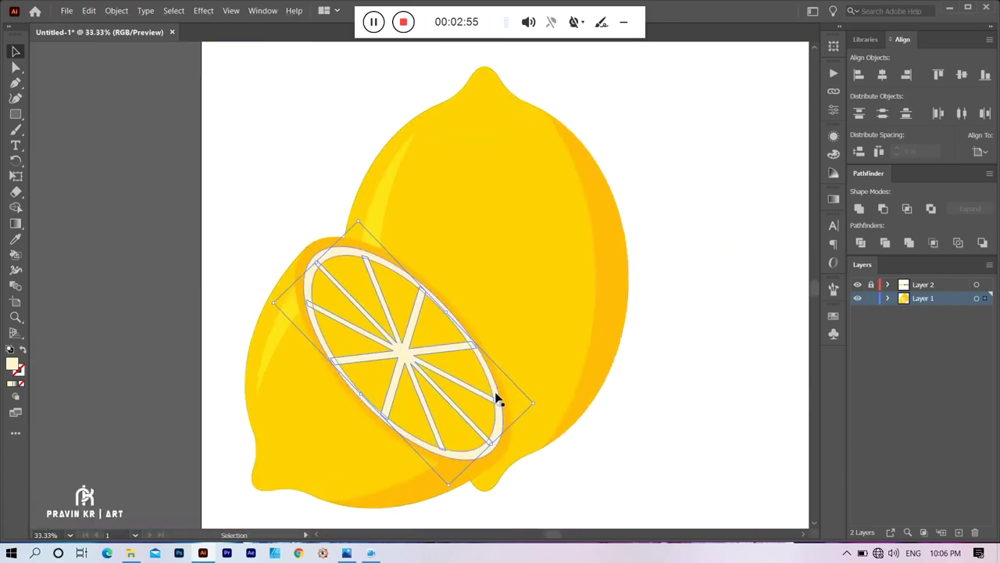
pyautogui.click(16, 68)
# Round the corners of the slice segments by dragging their anchor points.
pyautogui.moveTo(366, 263); pyautogui.dragTo(304, 308)
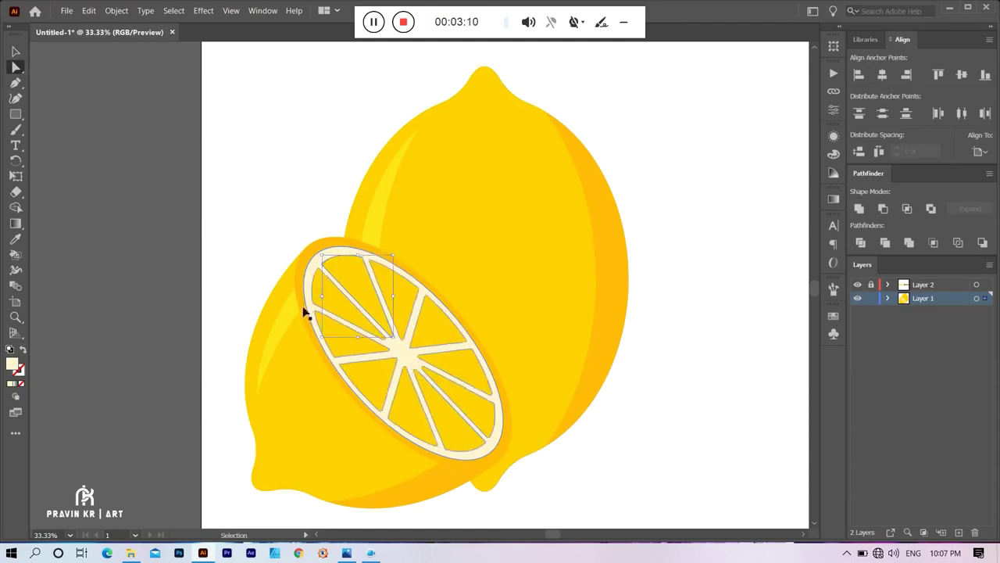
pyautogui.moveTo(326, 268); pyautogui.dragTo(342, 278)
pyautogui.scroll(5, 319, 268)
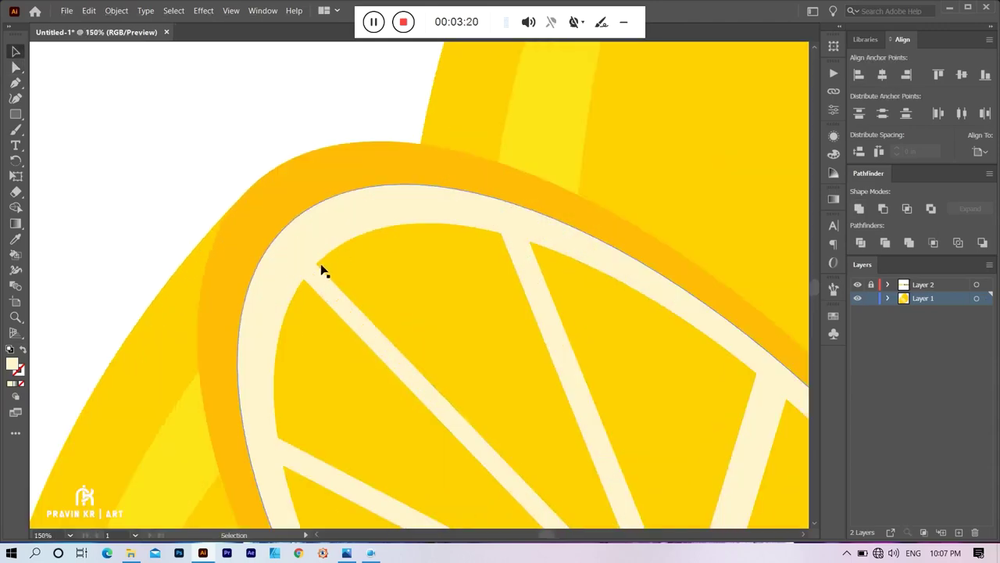
pyautogui.scroll(-6, 320, 268)
pyautogui.press('a')
pyautogui.click(320, 333)
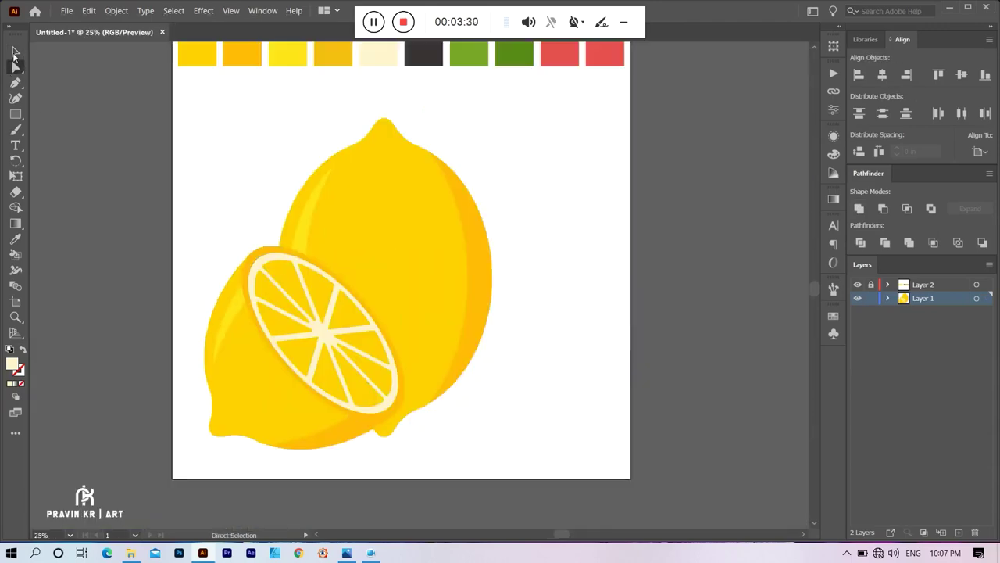
pyautogui.click(15, 52)
# Zoom out, then reposition the lemon artwork and the whole lemon at the back.
pyautogui.hotkey('ctrl', '-')
pyautogui.moveTo(329, 308)
pyautogui.mouseDown()
pyautogui.moveTo(361, 295)
pyautogui.moveTo(334, 271)
pyautogui.mouseUp()
pyautogui.click(317, 237)
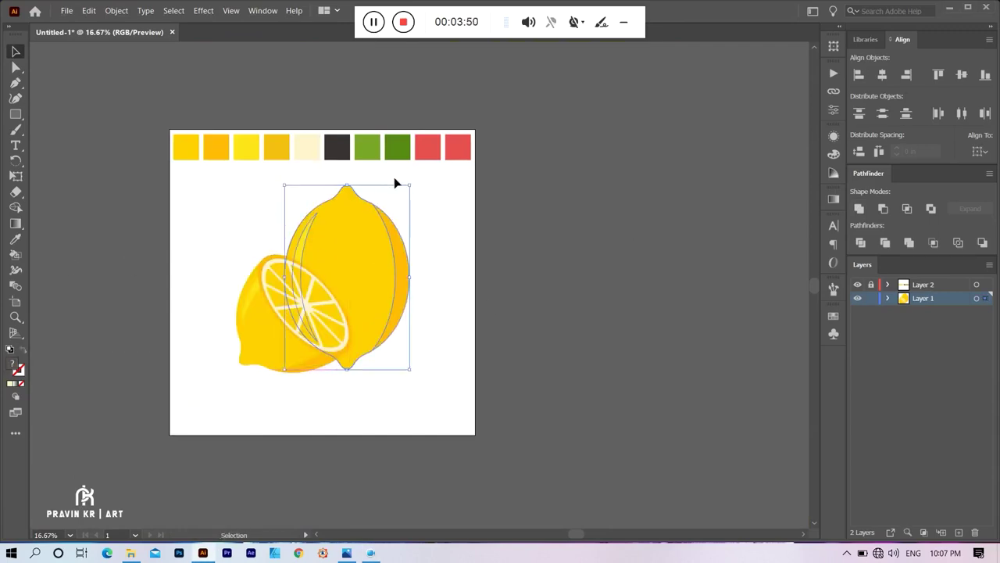
pyautogui.moveTo(398, 183); pyautogui.dragTo(433, 207)
pyautogui.moveTo(408, 286); pyautogui.dragTo(394, 294)
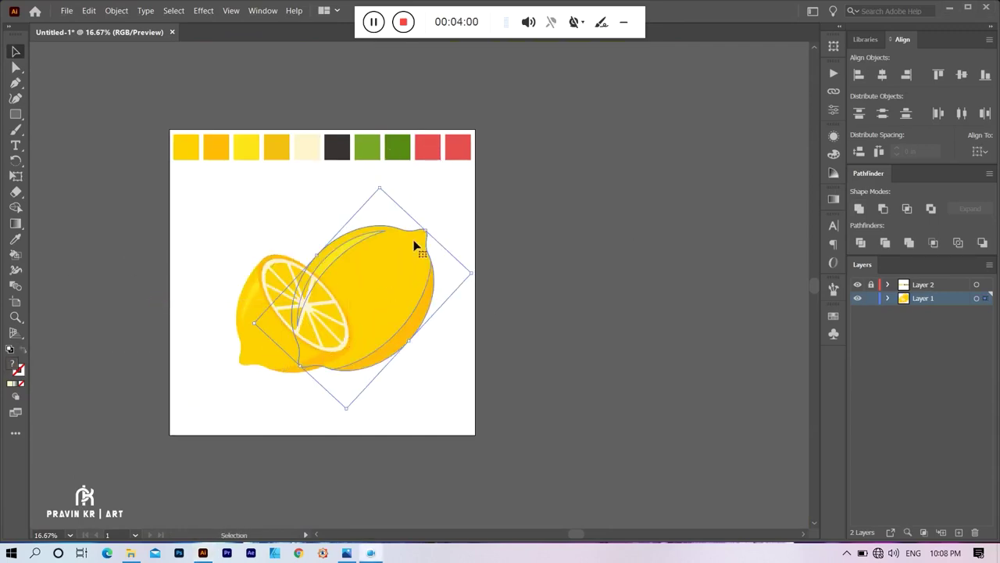
# Rotate the whole lemon to lie nearly horizontal, shift it left, and deselect.
pyautogui.moveTo(435, 233); pyautogui.dragTo(398, 320)
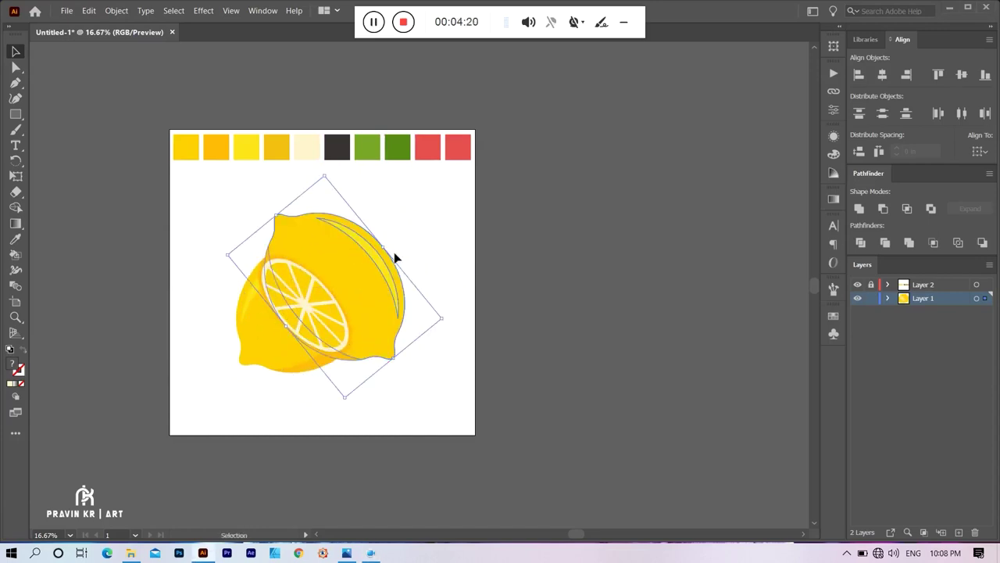
pyautogui.moveTo(395, 257)
pyautogui.mouseDown()
pyautogui.moveTo(326, 129)
pyautogui.moveTo(261, 177)
pyautogui.mouseUp()
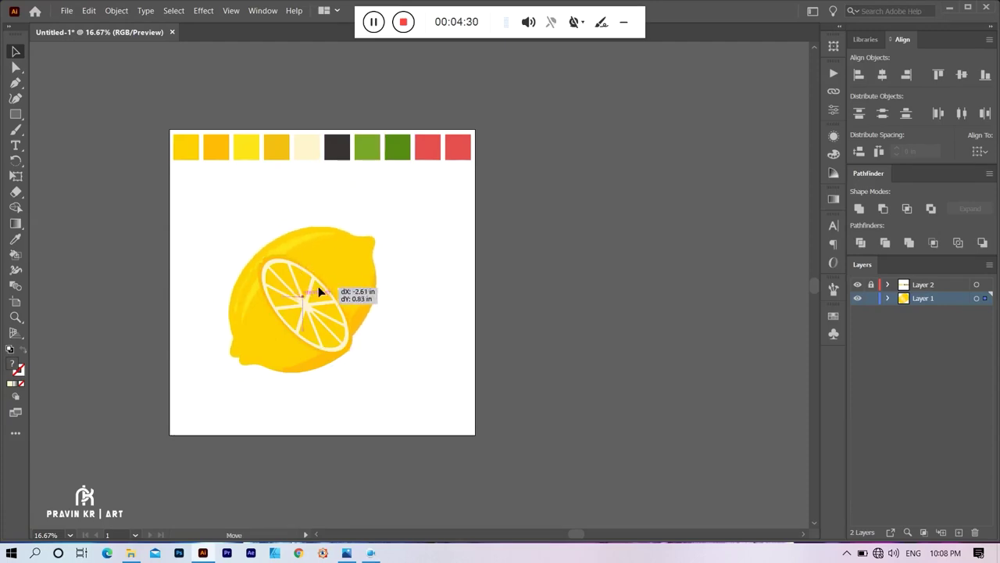
pyautogui.moveTo(342, 284); pyautogui.dragTo(302, 286)
pyautogui.click(167, 244)
# Draw a flat ellipse under the lemon and send it behind the lemon.
pyautogui.moveTo(294, 322); pyautogui.dragTo(326, 322)
pyautogui.moveTo(16, 114); pyautogui.dragTo(63, 140)
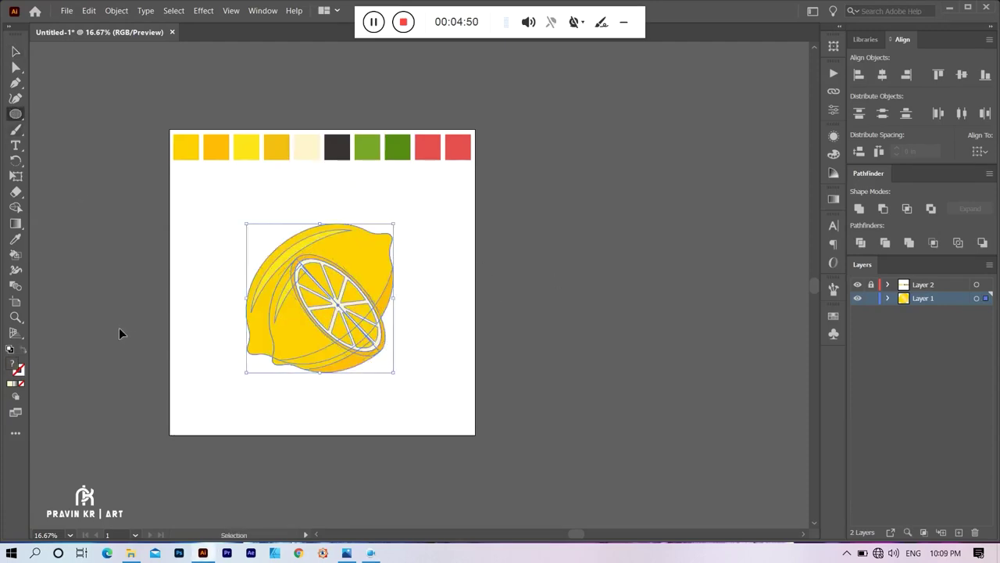
pyautogui.moveTo(229, 351); pyautogui.dragTo(405, 374)
pyautogui.press('v')
pyautogui.moveTo(295, 368); pyautogui.dragTo(297, 357)
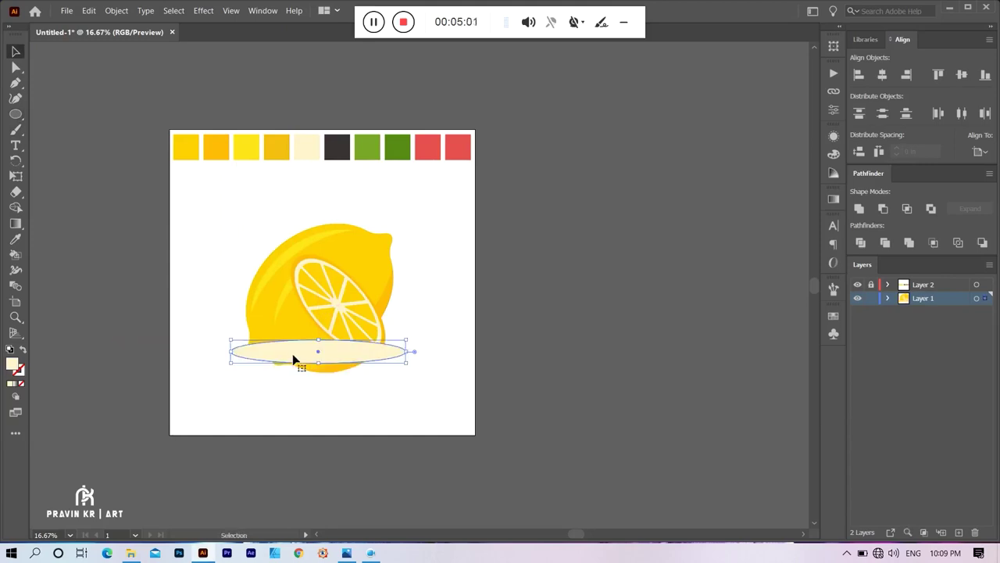
pyautogui.hotkey('ctrl', 'shift', '[')
# Colour the ellipse with the dark swatch, add a second ellipse, and unite them into one shadow.
pyautogui.press('i')
pyautogui.click(337, 147)
pyautogui.moveTo(402, 356); pyautogui.dragTo(405, 360)
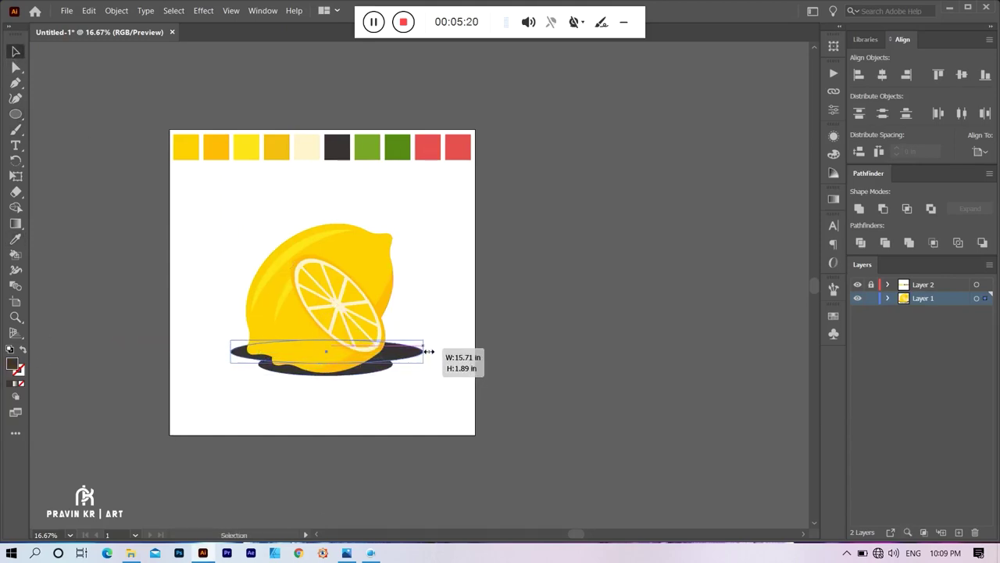
pyautogui.click(860, 208)
pyautogui.scroll(1, 407, 385)
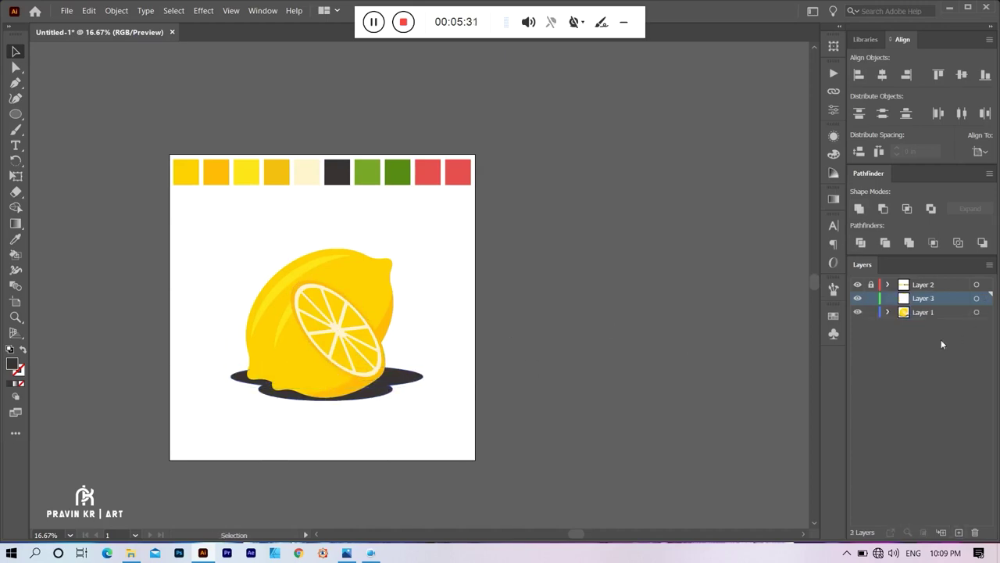
# Move Layer 3 below Layer 1 and draw an artboard-sized rectangle filled with the red swatch.
pyautogui.moveTo(941, 342); pyautogui.dragTo(929, 338)
pyautogui.moveTo(159, 148); pyautogui.dragTo(478, 463)
pyautogui.click(16, 238)
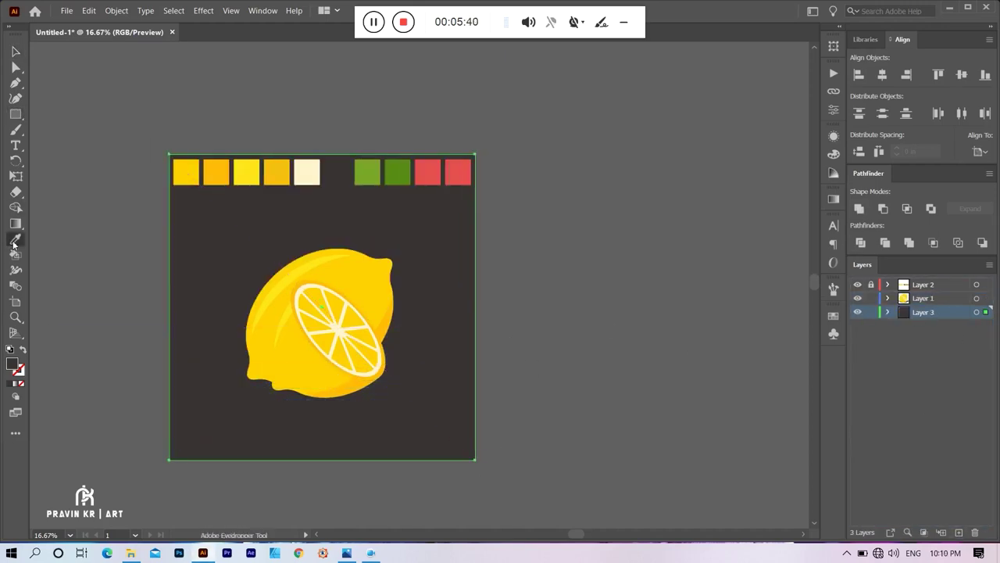
pyautogui.click(441, 182)
# Recolour the lemon's shadow from the red background and confirm E84F4F in the Color Picker.
pyautogui.press('v')
pyautogui.click(243, 381)
pyautogui.press('i')
pyautogui.click(252, 253)
pyautogui.doubleClick(12, 363)
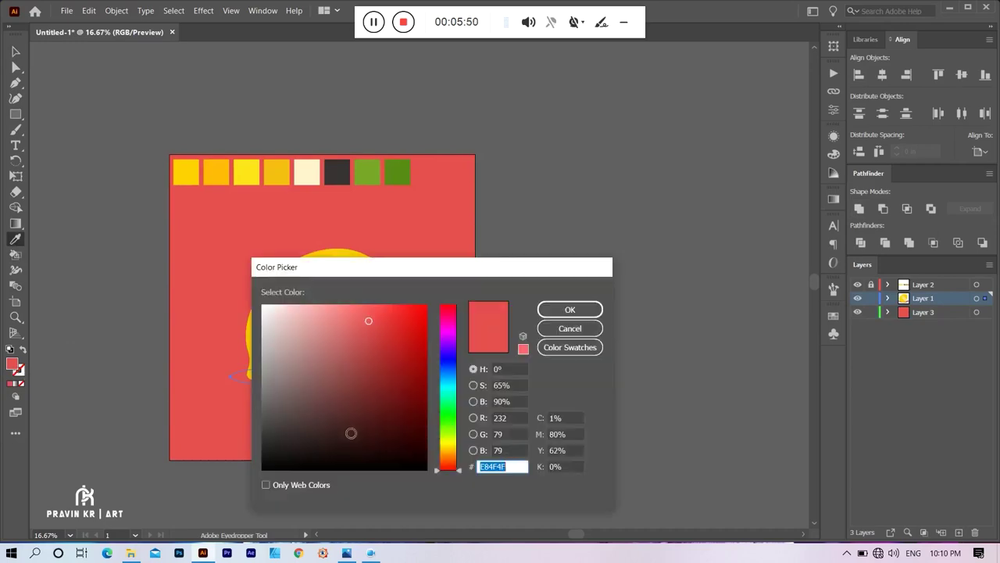
pyautogui.click(569, 310)
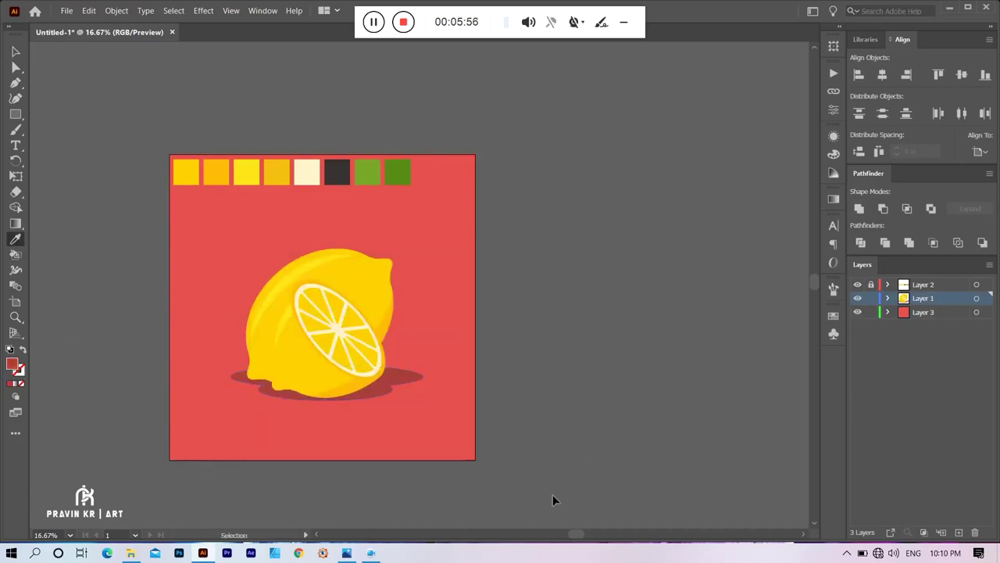
pyautogui.click(302, 336)
pyautogui.keyDown('alt'); pyautogui.scroll(1, 304, 281); pyautogui.keyUp('alt')
# Fill the back half-lemon with the lemon body's yellow and reshape it to fit the lemon.
pyautogui.click(302, 289)
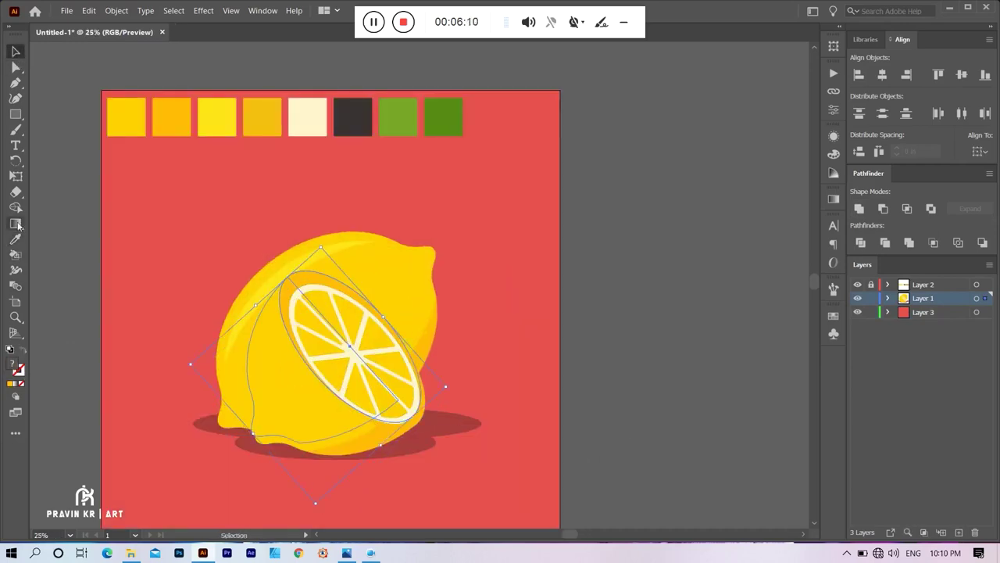
pyautogui.press('i')
pyautogui.click(321, 379)
pyautogui.click(429, 348)
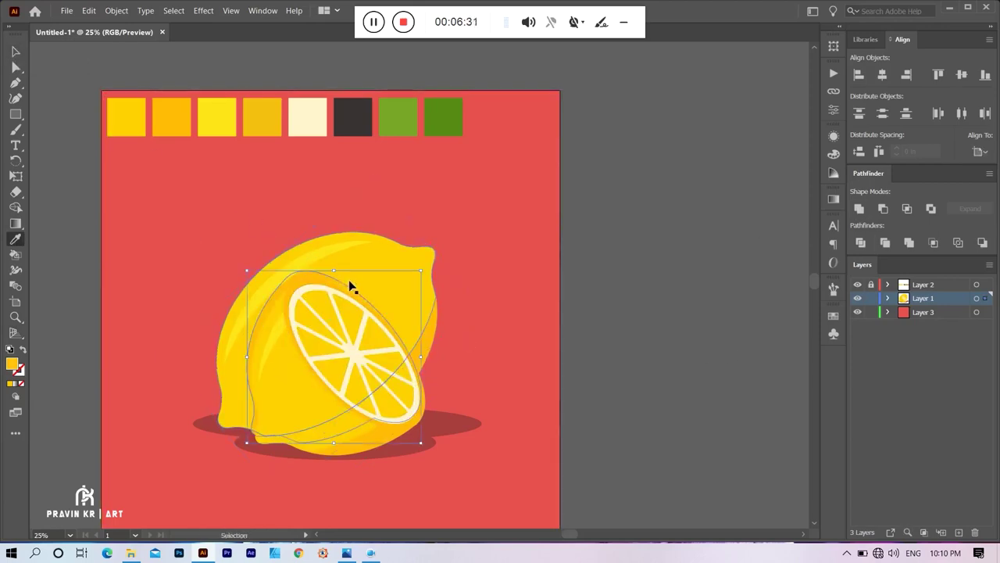
pyautogui.press('v')
pyautogui.moveTo(422, 271); pyautogui.dragTo(428, 267)
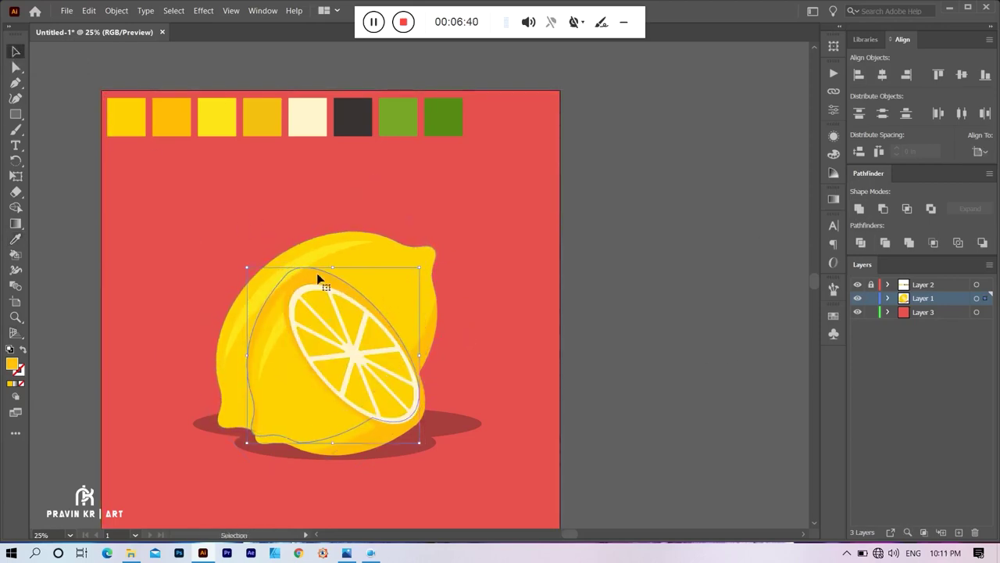
pyautogui.moveTo(319, 279); pyautogui.dragTo(425, 360)
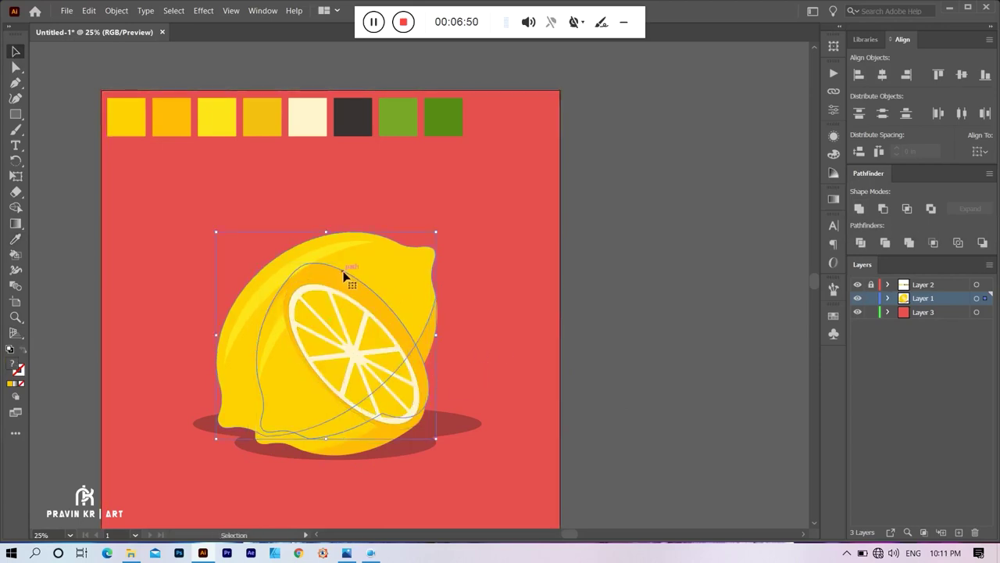
# Merge the back lemon regions into one shape with the Shape Builder tool.
pyautogui.click(427, 366)
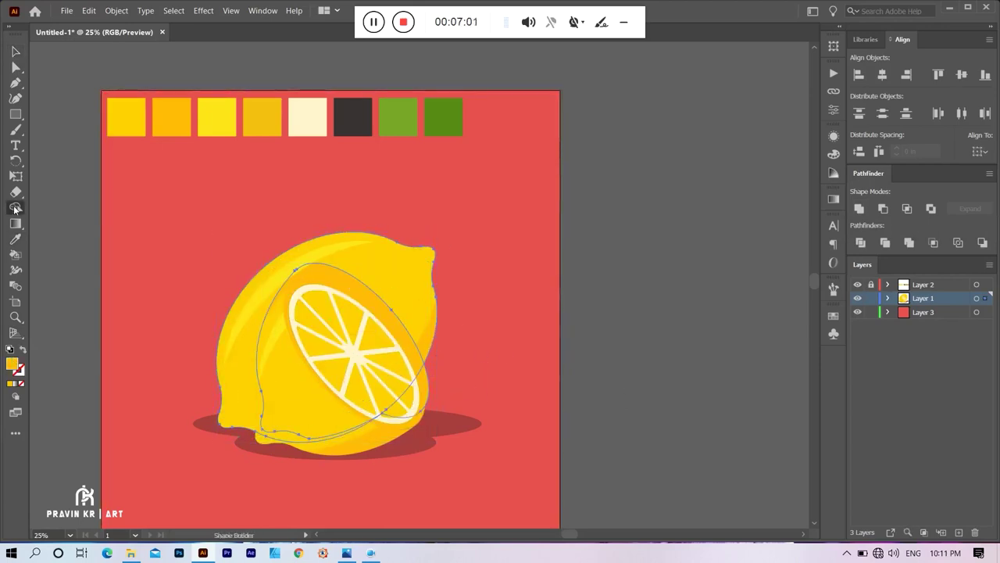
pyautogui.moveTo(263, 339); pyautogui.dragTo(339, 248)
pyautogui.press('v')
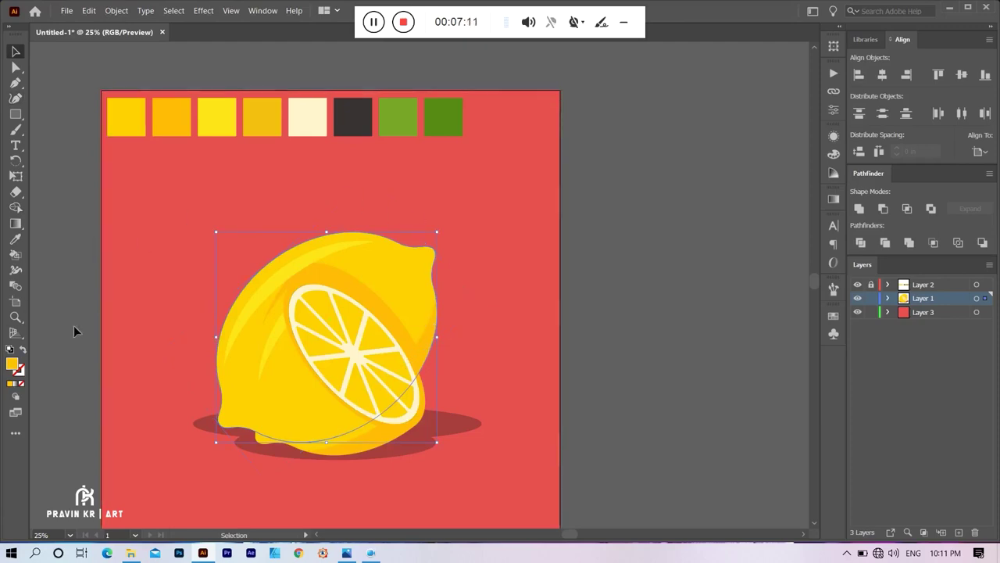
pyautogui.press('F6')
# Sample the red background into the palette, turning the dark grey swatch coral red E84F4F.
pyautogui.click(351, 146)
pyautogui.press('i')
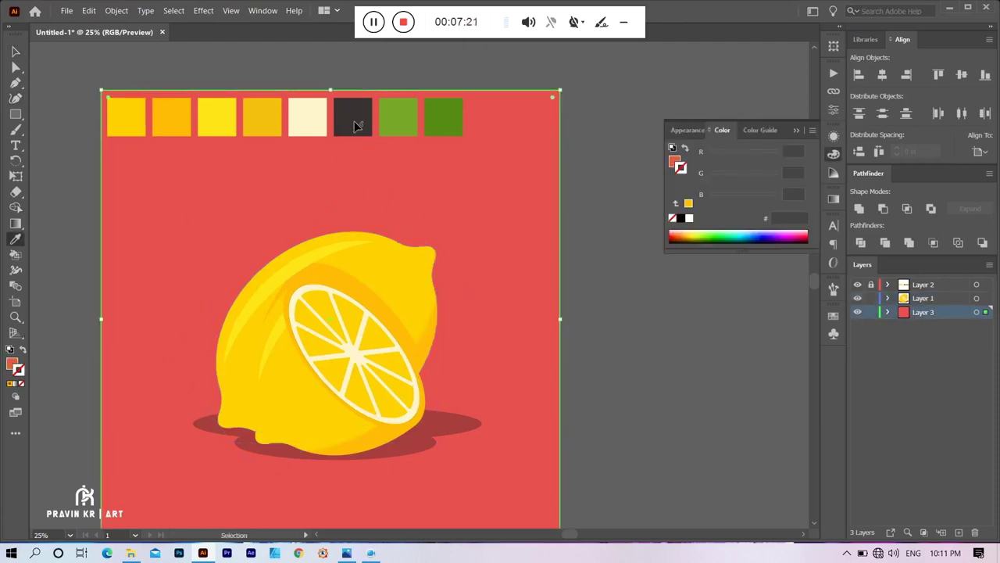
pyautogui.click(834, 74)
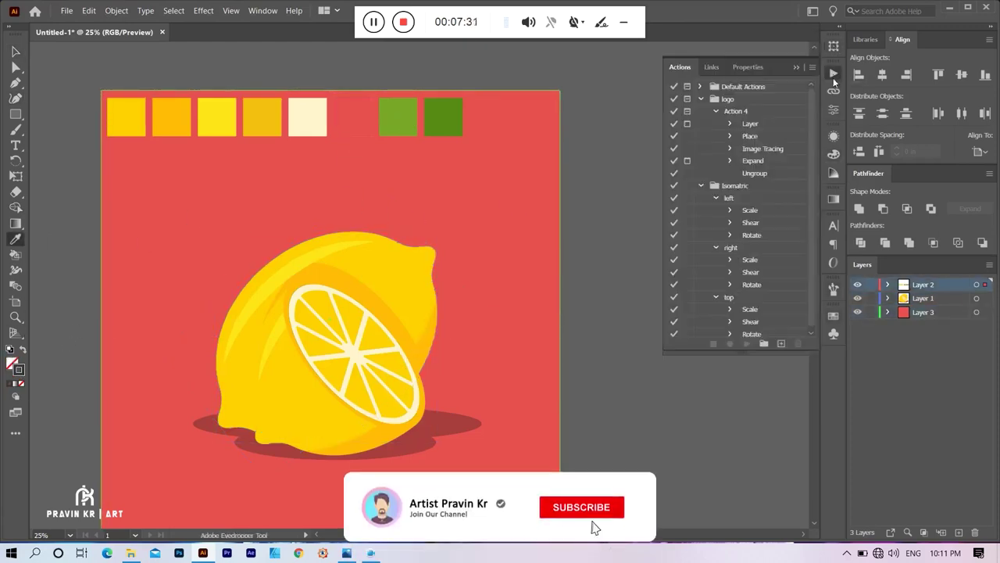
pyautogui.click(748, 66)
pyautogui.press('v')
pyautogui.click(406, 256)
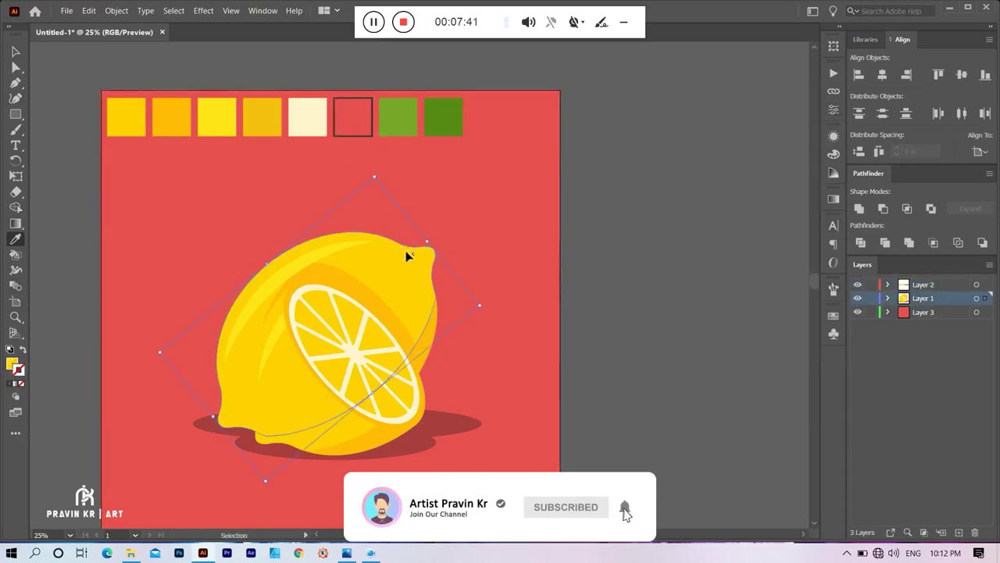
pyautogui.press('i')
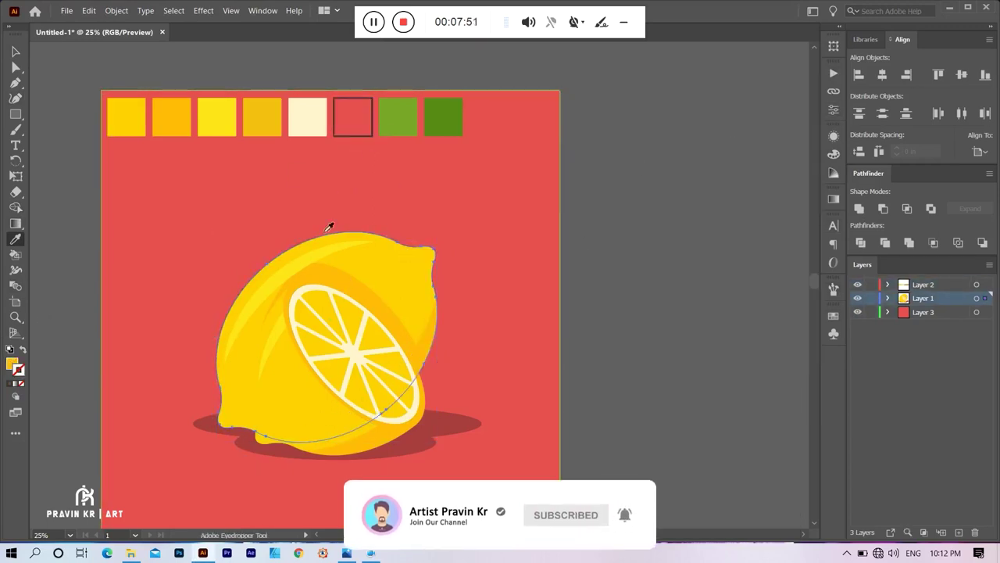
pyautogui.press('F6')
pyautogui.keyDown('ctrl'); pyautogui.click(497, 400); pyautogui.keyUp('ctrl')
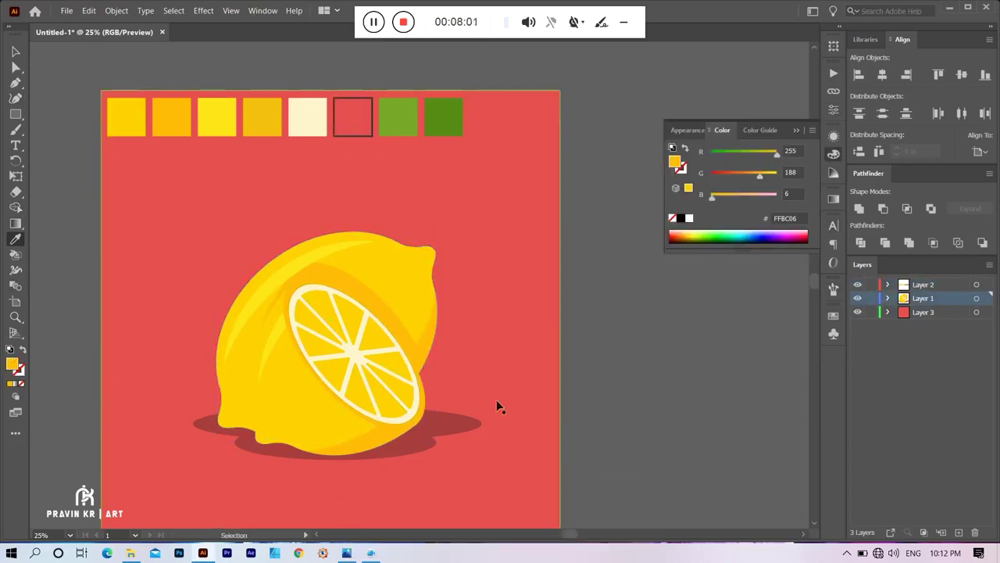
pyautogui.click(363, 135)
# Select the red background and lock it with Ctrl+2.
pyautogui.press('v')
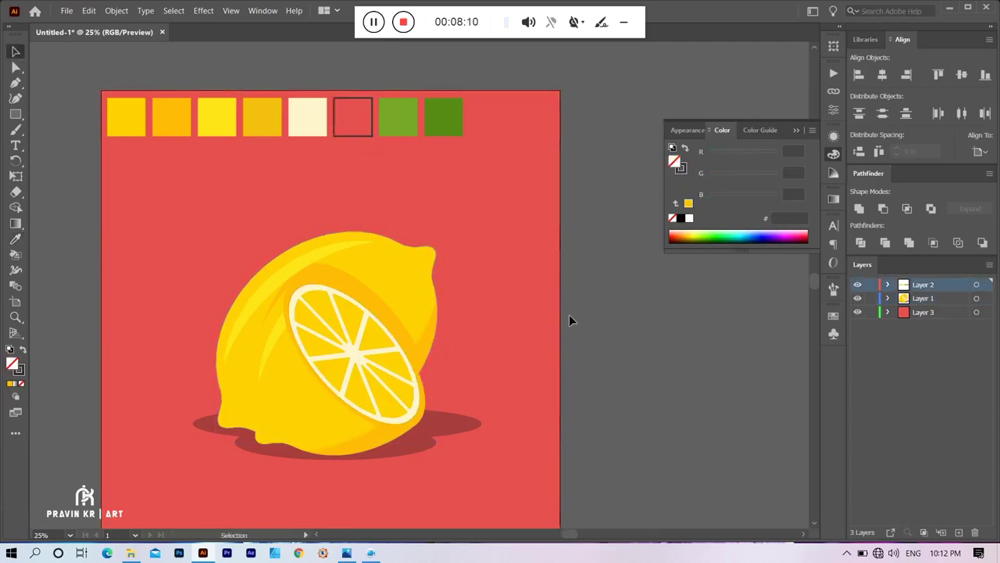
pyautogui.scroll(-1, 469, 321)
pyautogui.click(407, 390)
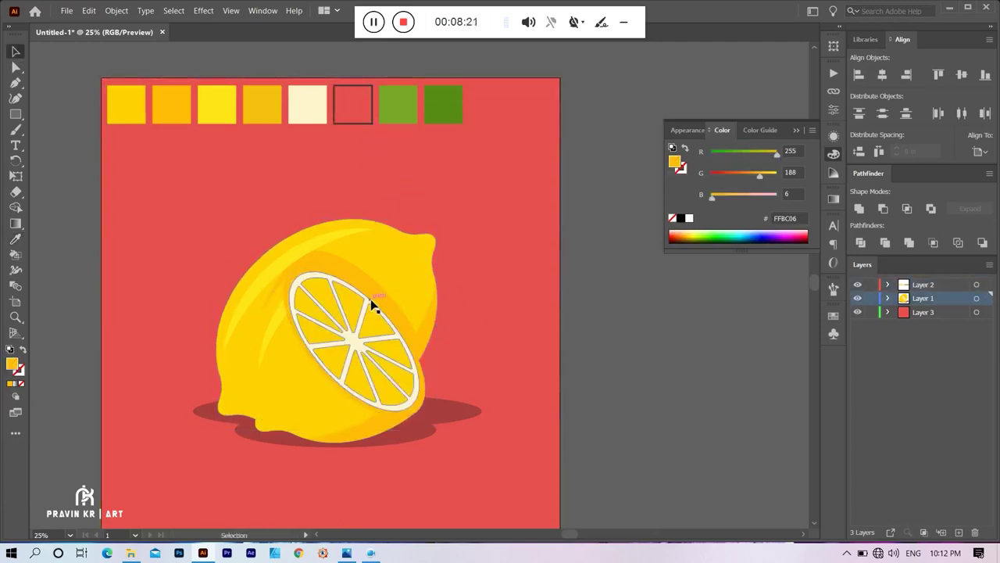
pyautogui.click(319, 448)
pyautogui.scroll(-1, 516, 421)
pyautogui.hotkey('ctrl', '2')
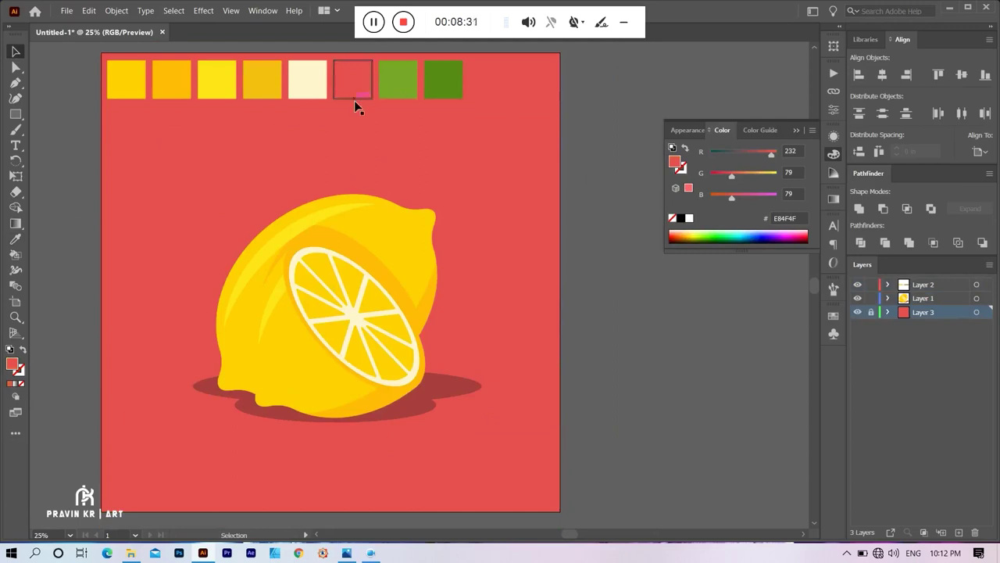
# Give the empty swatch square the dark 383333 fill and select the lemon on Layer 1.
pyautogui.click(354, 100)
pyautogui.click(921, 299)
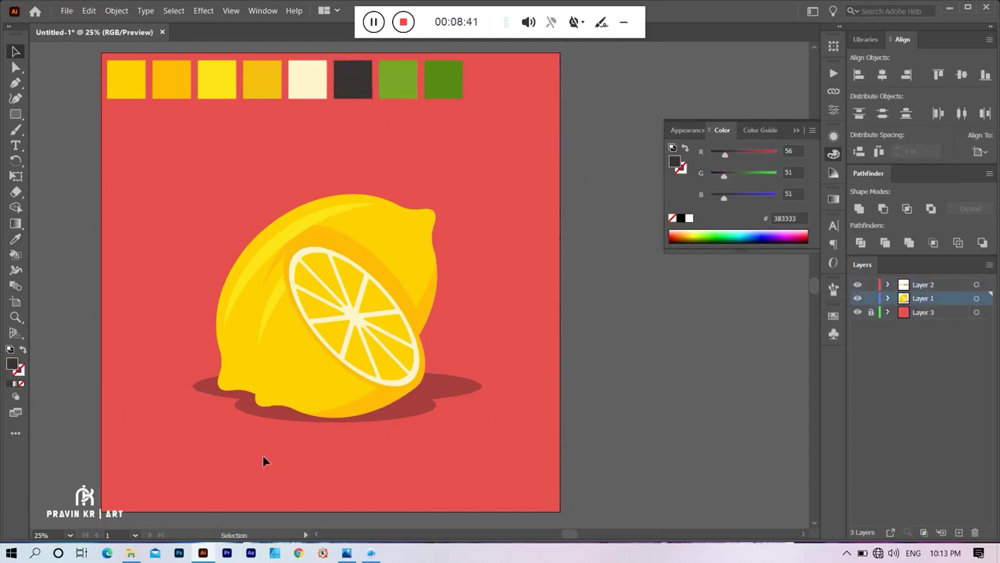
pyautogui.click(277, 349)
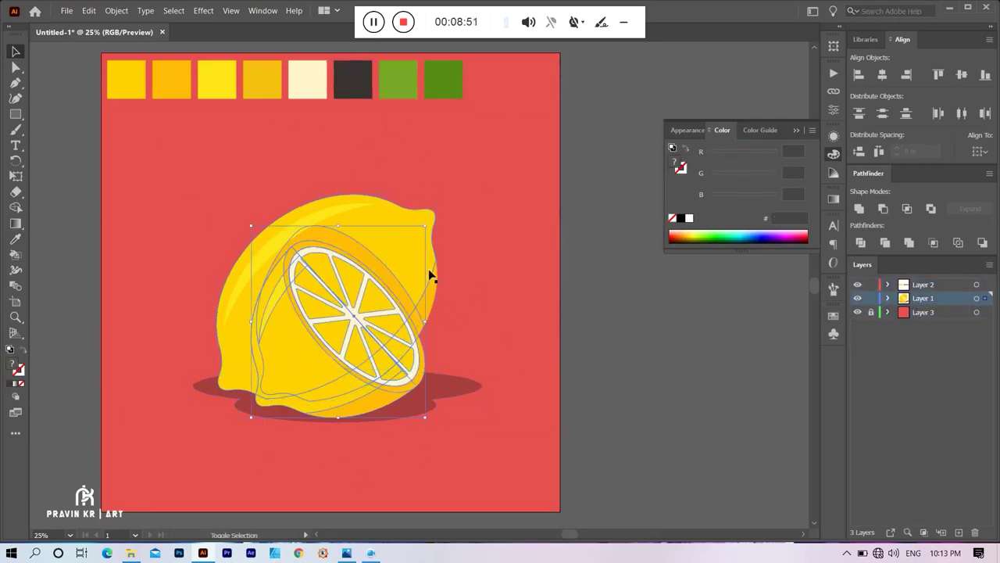
pyautogui.click(297, 218)
# Outline the cut half with a 0.1389 in Offset Path coloured dark 383333.
pyautogui.press('a')
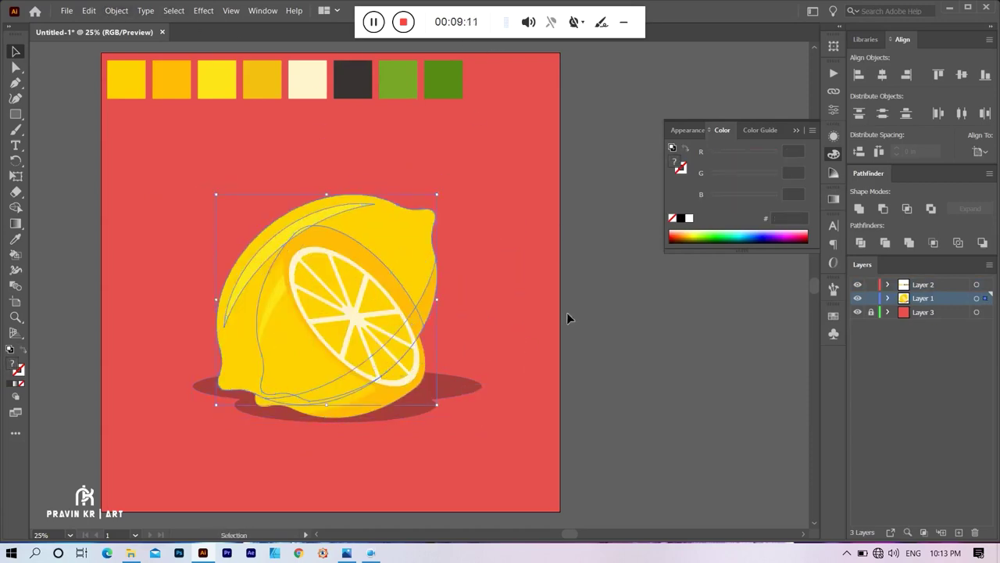
pyautogui.click(116, 10)
pyautogui.click(313, 320)
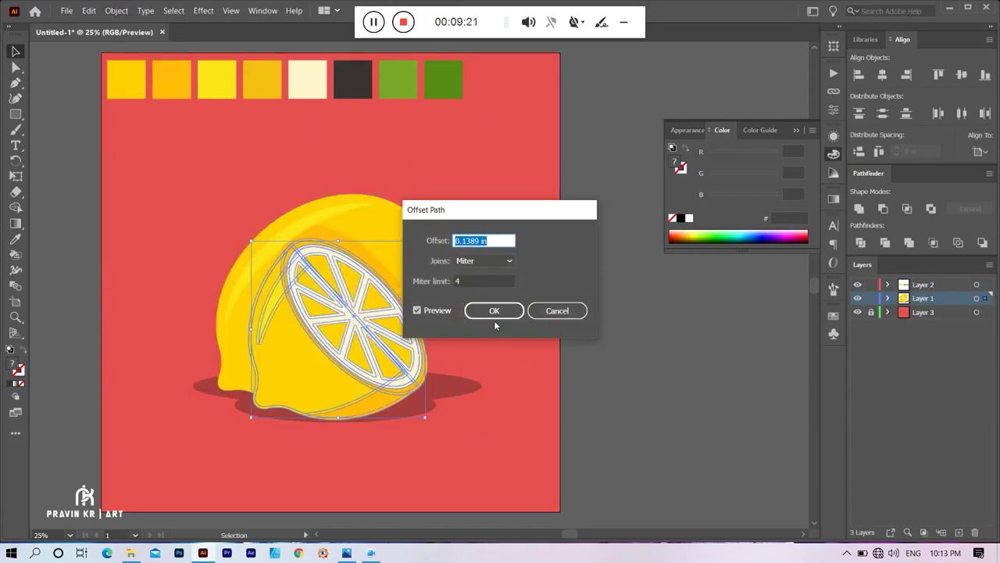
pyautogui.click(493, 311)
pyautogui.press('i')
pyautogui.click(346, 83)
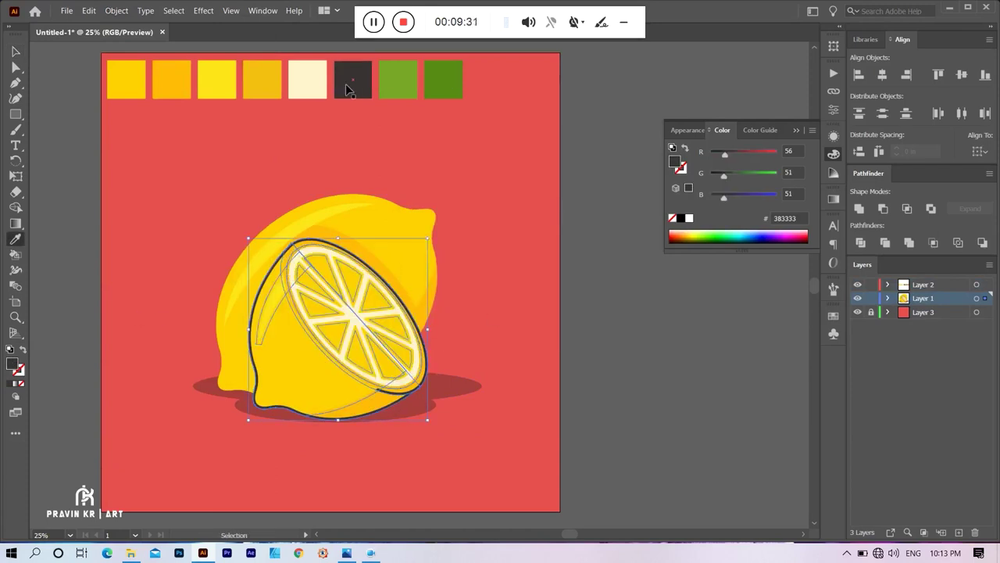
pyautogui.press('v')
pyautogui.click(286, 252)
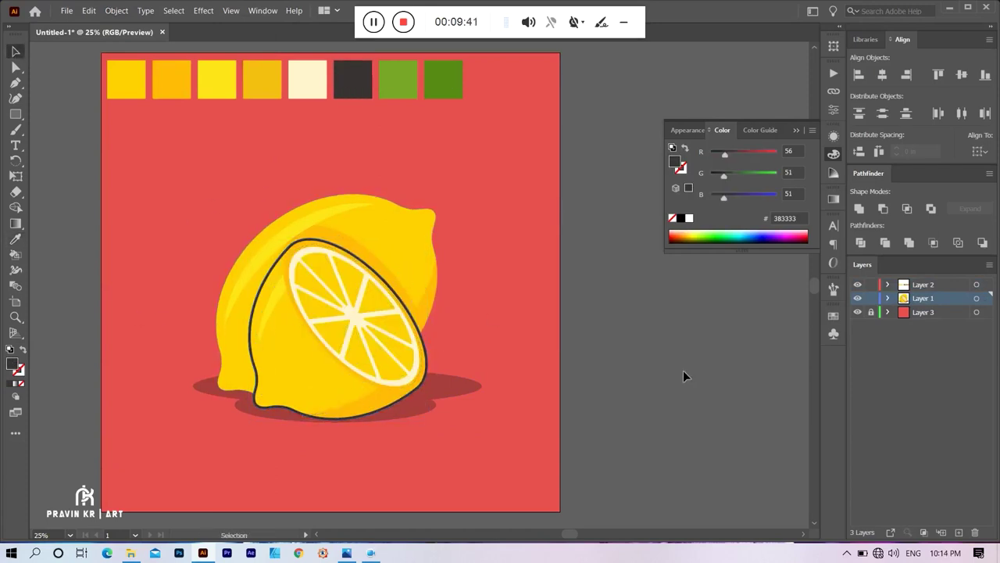
pyautogui.click(116, 10)
pyautogui.click(317, 320)
# Apply the offset to the whole lemon, fill that outline dark grey 383333, and isolate the half-slice group.
pyautogui.click(495, 310)
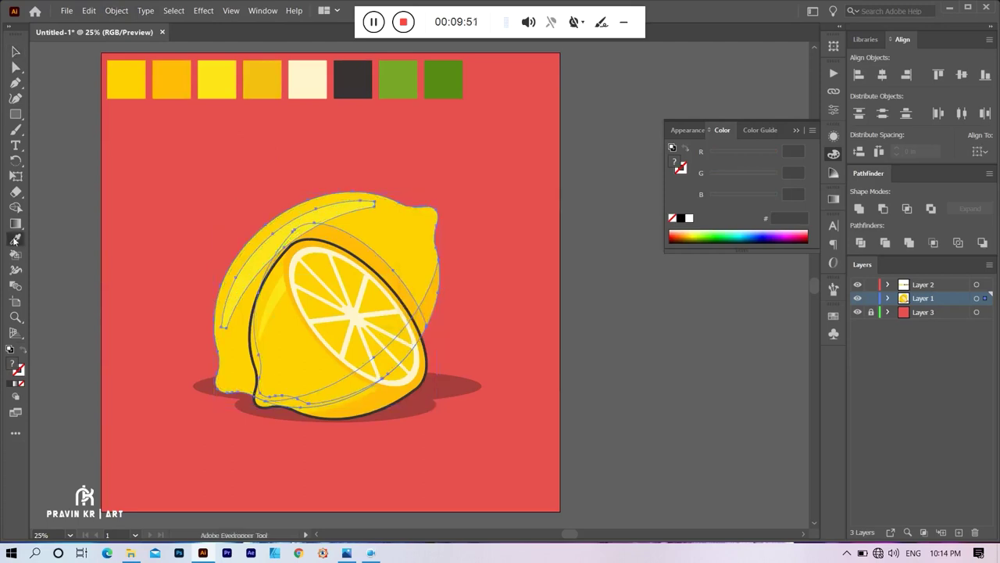
pyautogui.press('i')
pyautogui.click(354, 84)
pyautogui.press('v')
pyautogui.click(350, 373)
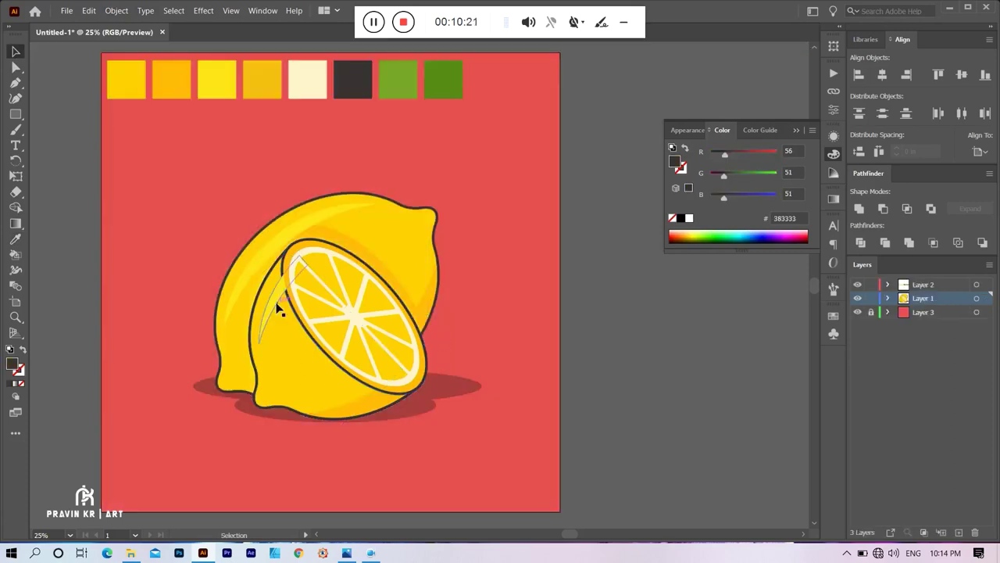
pyautogui.doubleClick(276, 306)
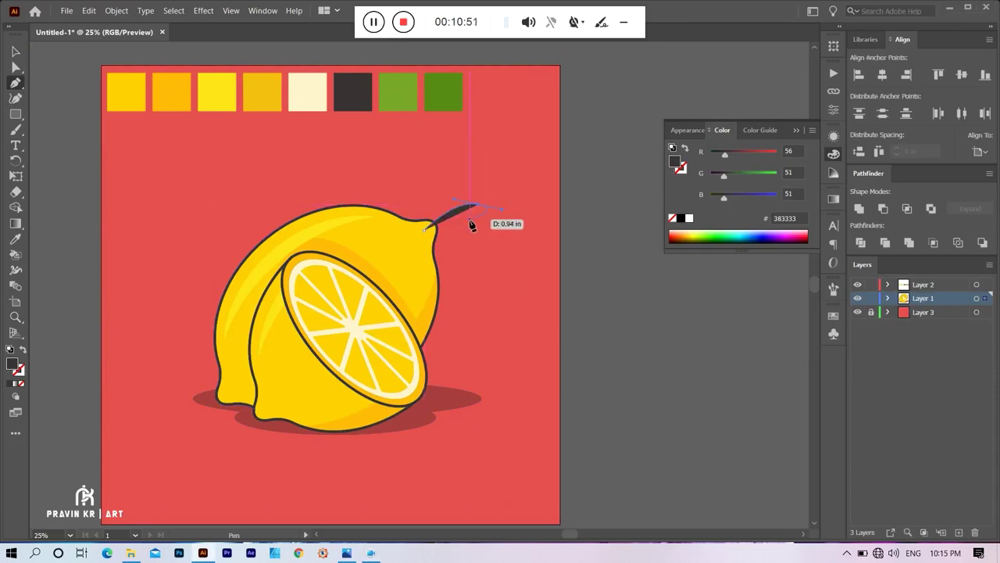
# Draw the stem's curved tip, close the stem shape at its base, and dismiss the warning.
pyautogui.moveTo(504, 220); pyautogui.dragTo(501, 218)
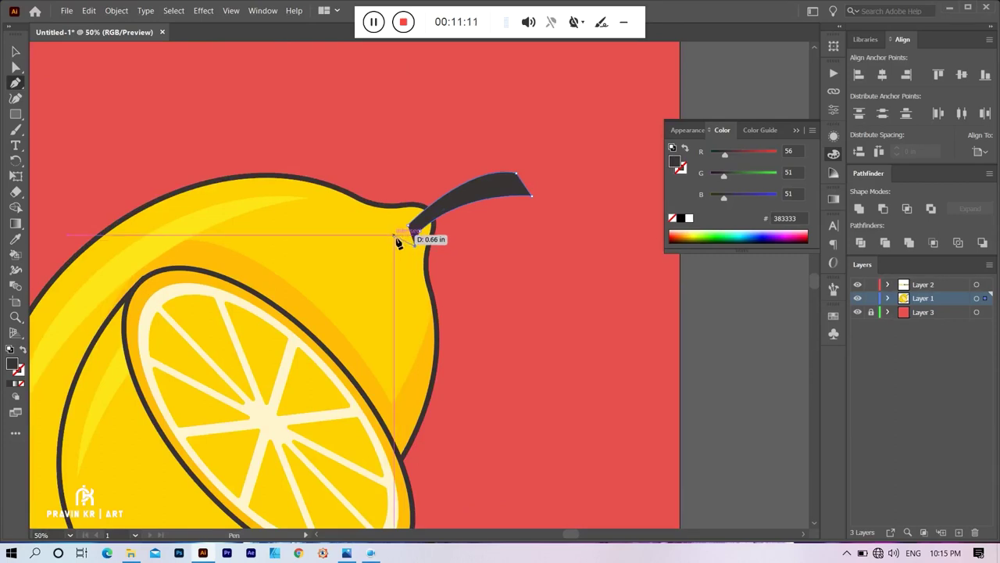
pyautogui.moveTo(407, 226); pyautogui.dragTo(412, 232)
pyautogui.press('v')
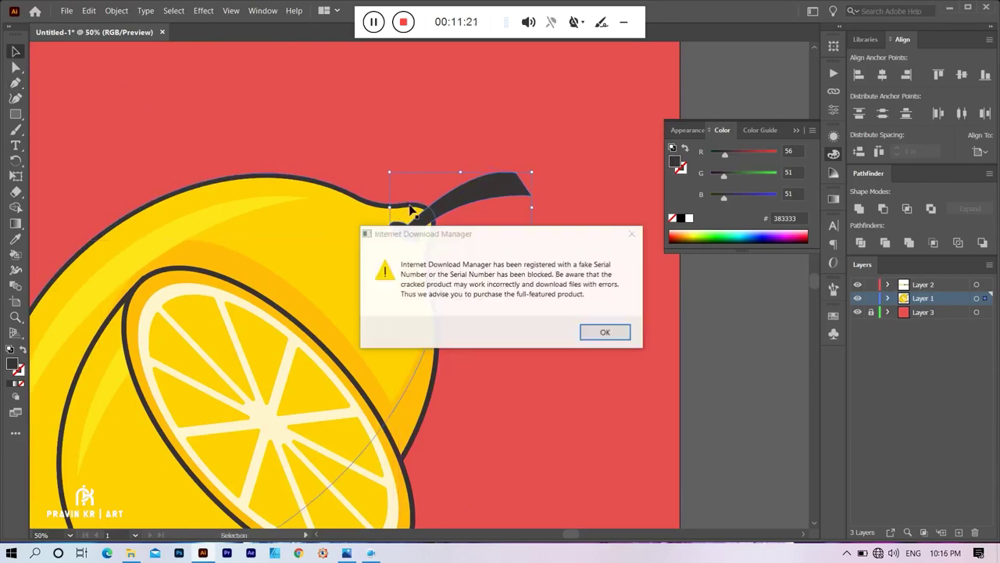
pyautogui.click(599, 331)
# Fill the stem with the light green swatch using the Eyedropper.
pyautogui.hotkey('ctrl', '0')
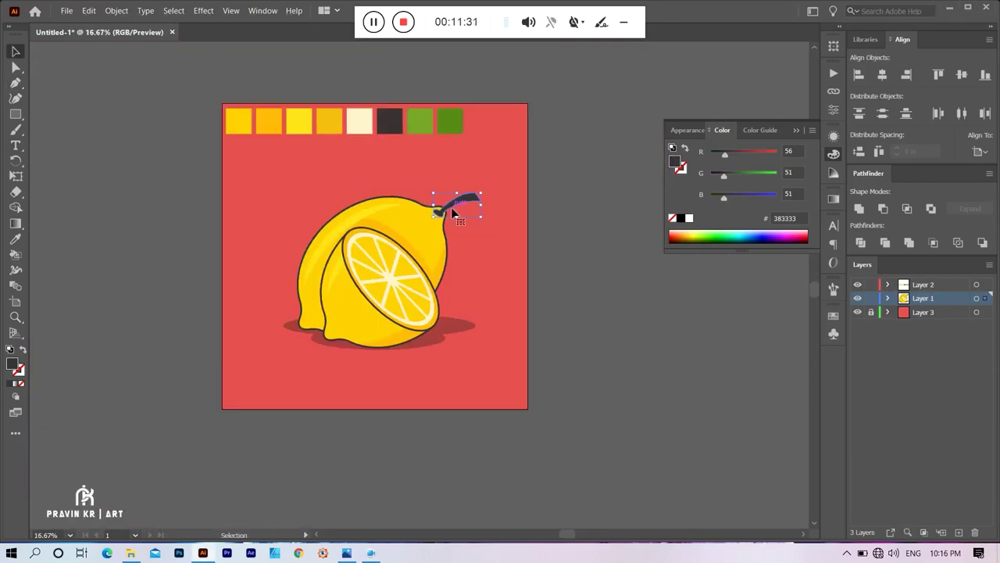
pyautogui.press('i')
pyautogui.click(454, 118)
# Offset a stem copy up-left, Shape Build the overlap, and colour that underside strip #578C15.
pyautogui.press('v')
pyautogui.hotkey('ctrl', '=')
pyautogui.hotkey('ctrl', '=')
pyautogui.moveTo(442, 205); pyautogui.dragTo(435, 199)
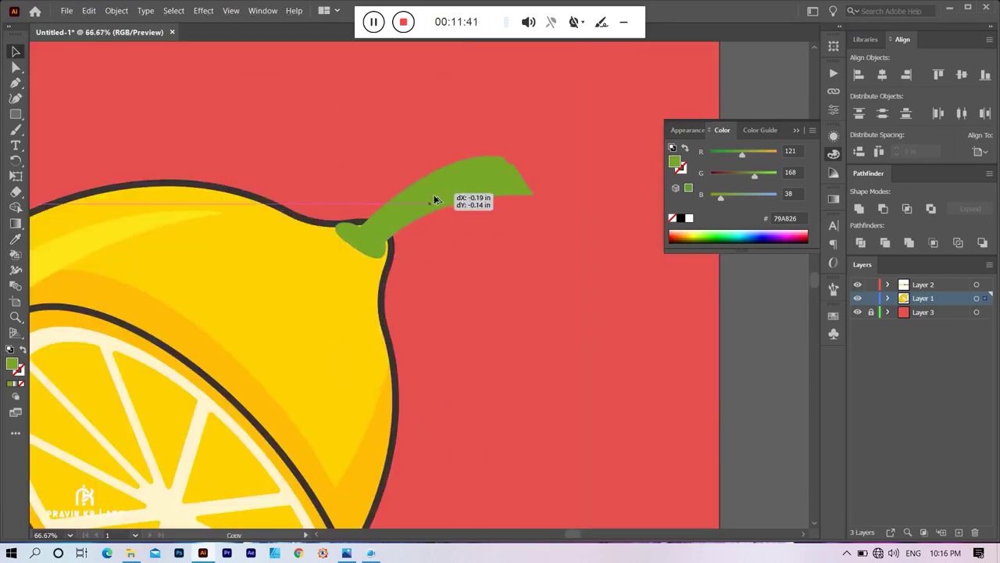
pyautogui.click(15, 208)
pyautogui.hotkey('ctrl', '0')
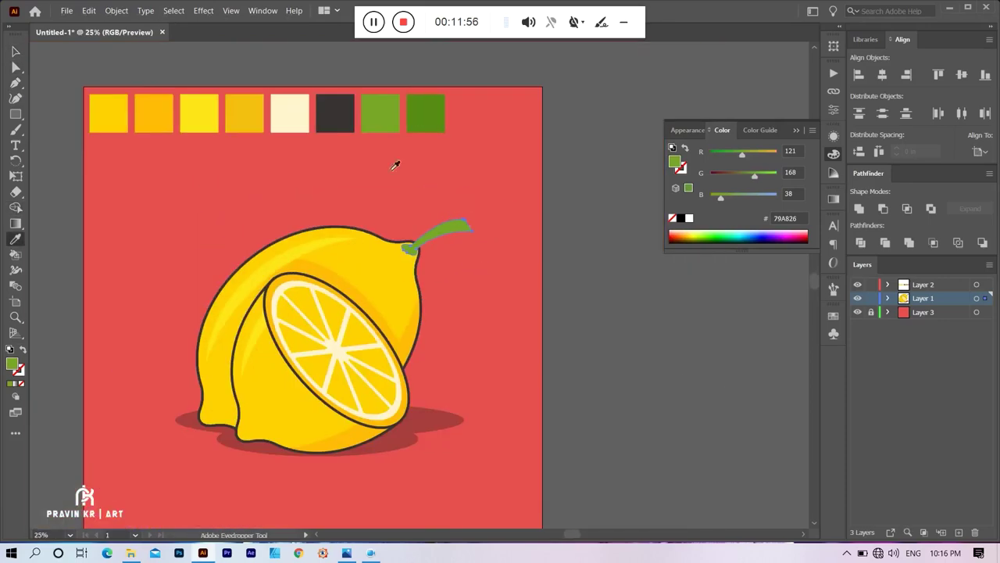
pyautogui.press('i')
pyautogui.click(426, 113)
# Draw a dark green ellipse at the stem's tip and nudge it left.
pyautogui.click(15, 114)
pyautogui.scroll(4, 468, 225)
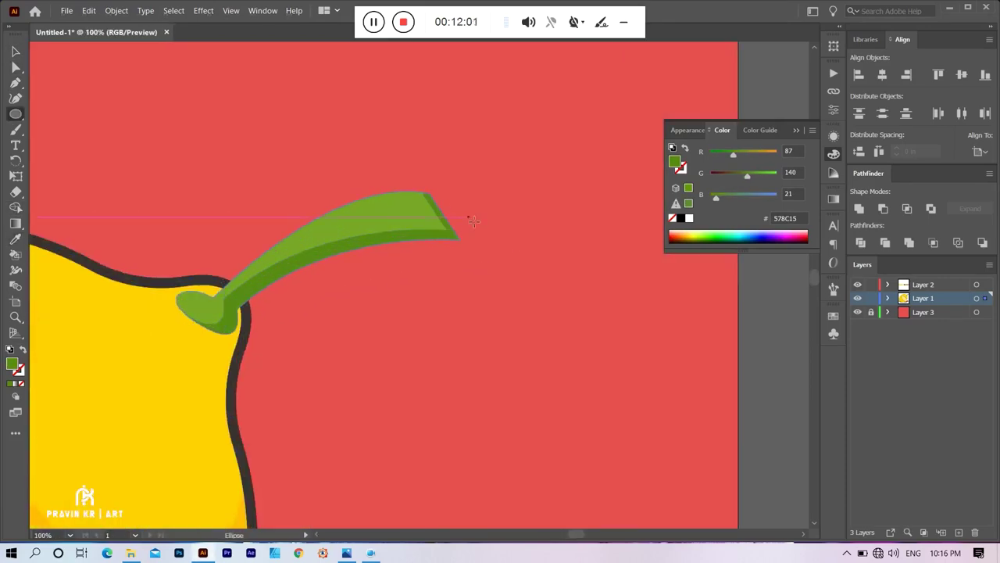
pyautogui.click(16, 51)
pyautogui.scroll(-3, 413, 215)
pyautogui.scroll(5, 414, 216)
pyautogui.moveTo(369, 186)
pyautogui.mouseDown()
pyautogui.moveTo(345, 188)
pyautogui.moveTo(346, 196)
pyautogui.mouseUp()
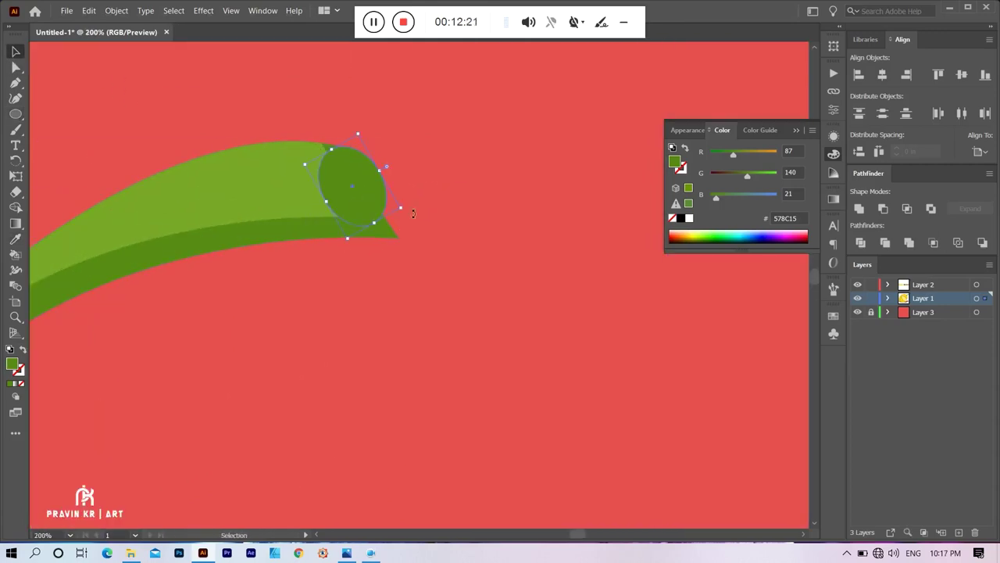
# Squash the tip oval into a narrow slanted ellipse and move it onto the stem end.
pyautogui.moveTo(361, 233); pyautogui.dragTo(398, 249)
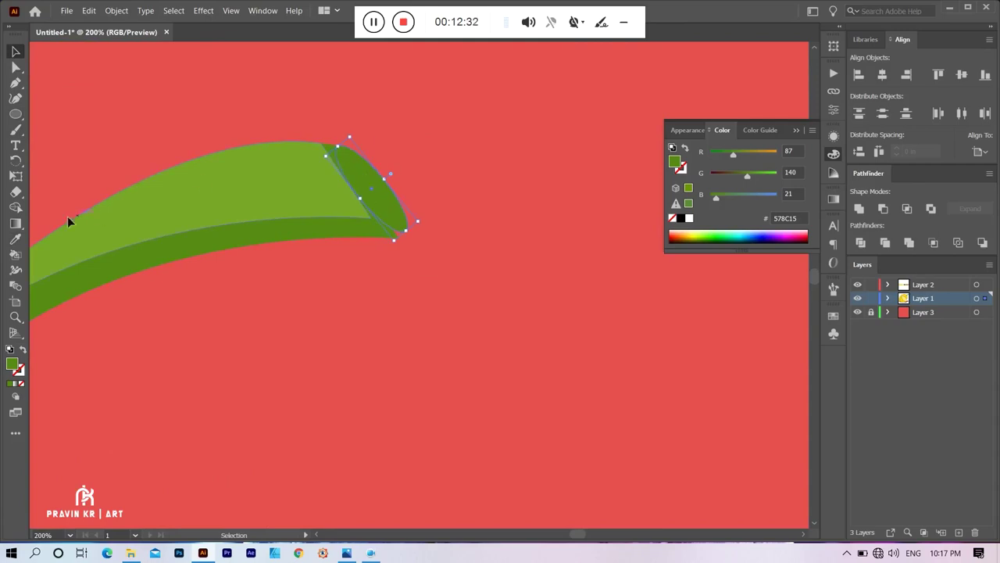
pyautogui.scroll(5, 359, 175)
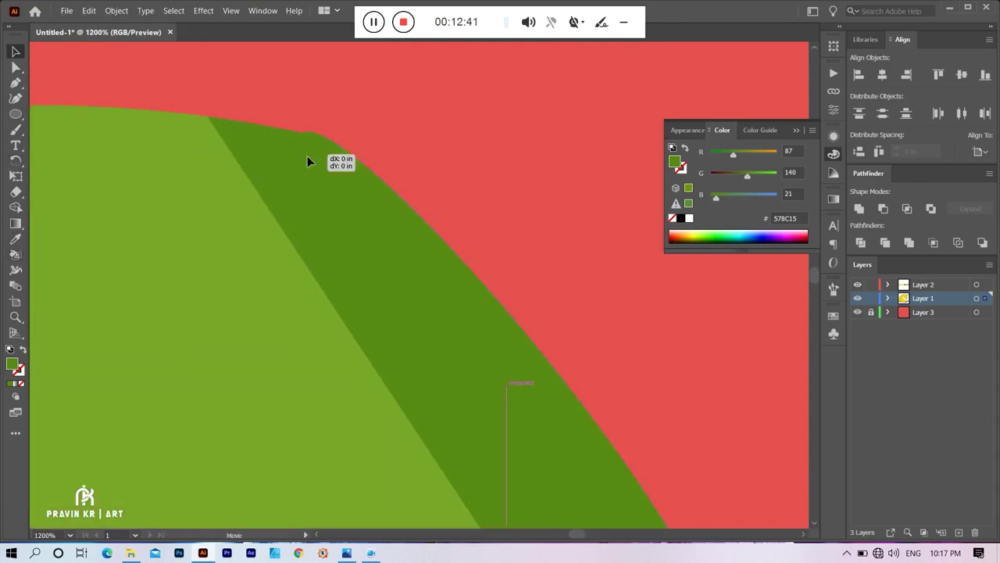
pyautogui.moveTo(359, 175); pyautogui.dragTo(320, 156)
pyautogui.scroll(-4, 312, 144)
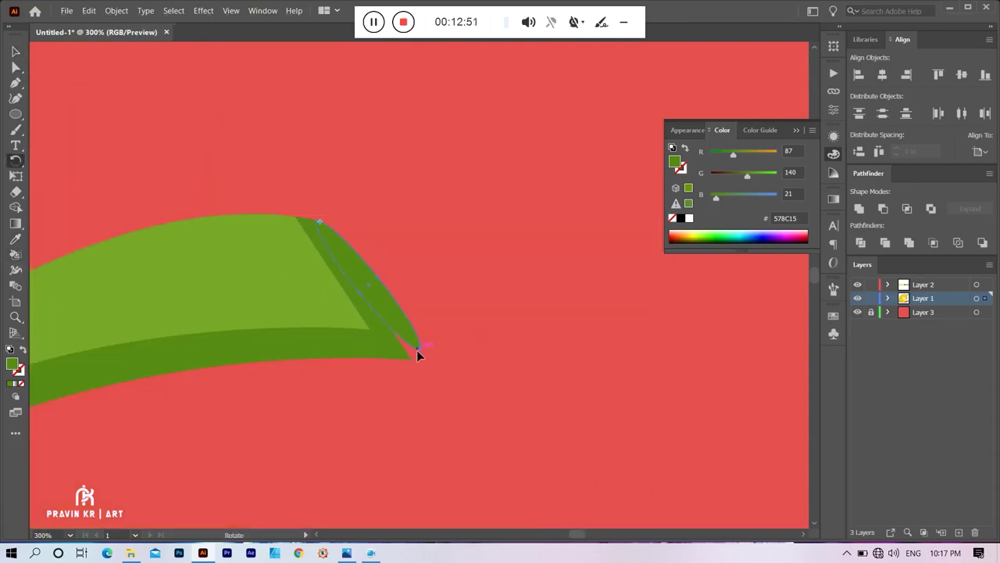
pyautogui.scroll(1, 442, 371)
pyautogui.scroll(-1, 395, 361)
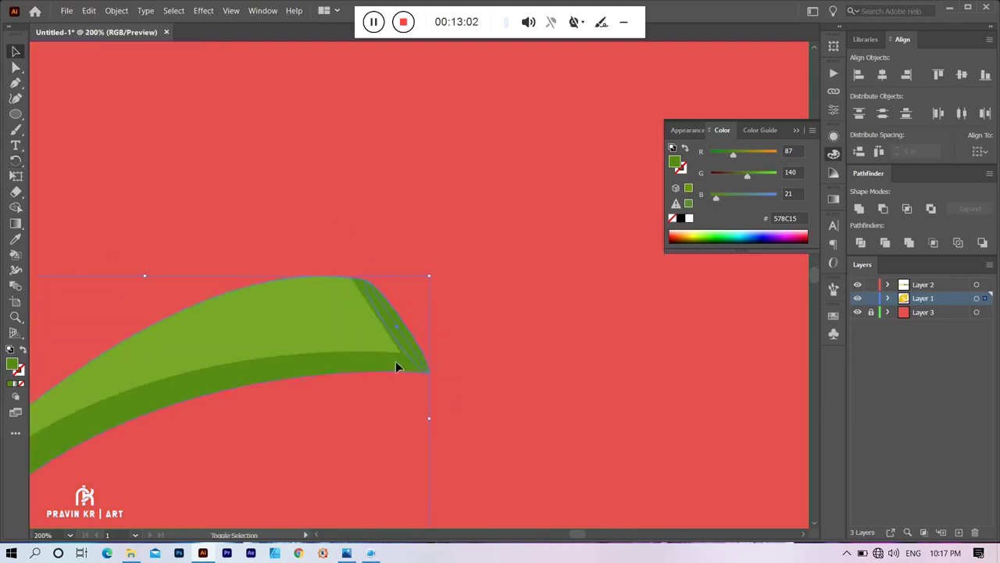
pyautogui.scroll(-2, 395, 361)
pyautogui.scroll(-2, 547, 375)
pyautogui.scroll(-1, 496, 331)
pyautogui.scroll(4, 432, 290)
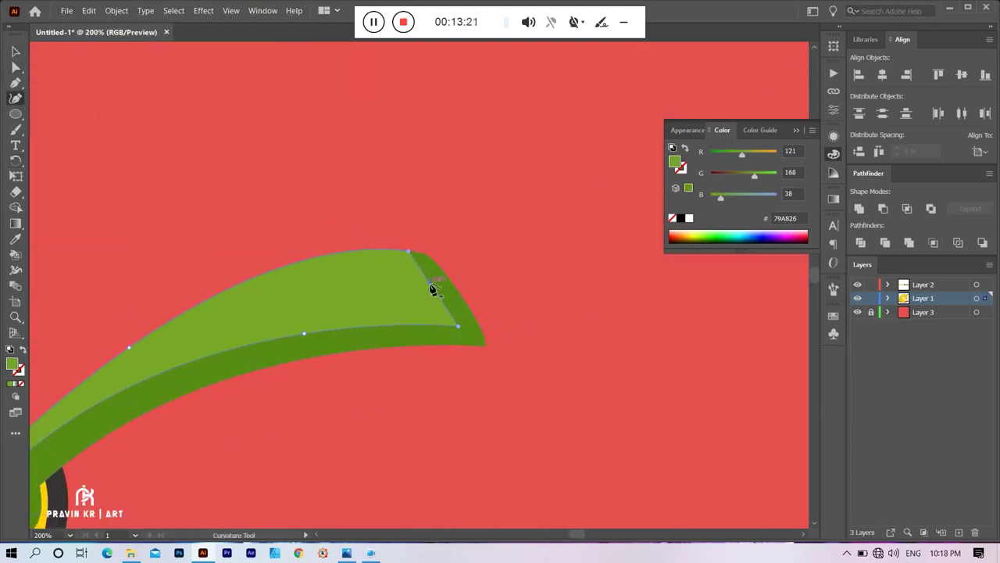
pyautogui.scroll(-3, 395, 376)
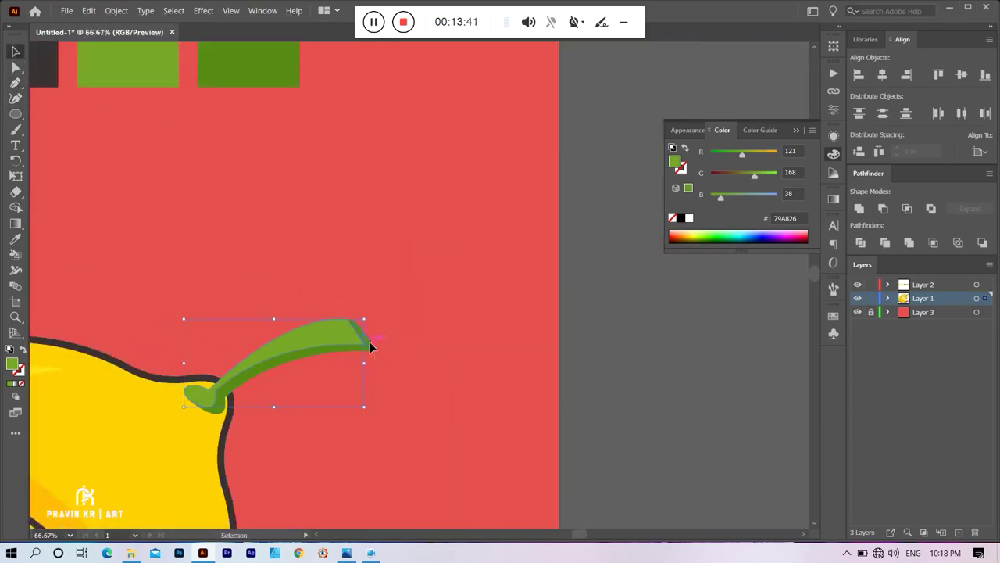
pyautogui.scroll(4, 370, 346)
# Resize the tip ellipse to fit the cut end, then select the whole stem.
pyautogui.moveTo(339, 296); pyautogui.dragTo(343, 294)
pyautogui.moveTo(418, 375); pyautogui.dragTo(406, 393)
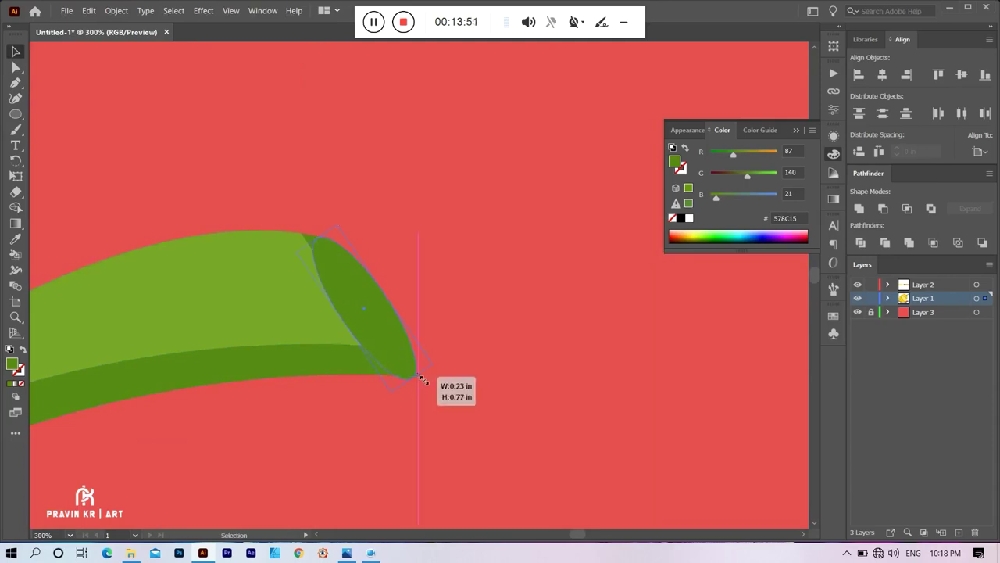
pyautogui.click(480, 316)
pyautogui.click(376, 297)
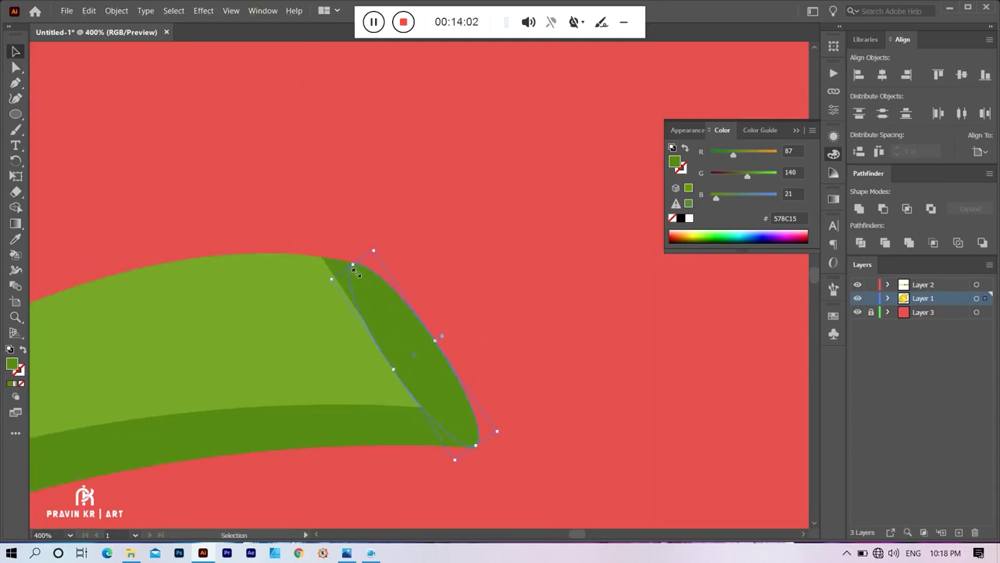
pyautogui.scroll(-6, 617, 364)
pyautogui.scroll(5, 516, 344)
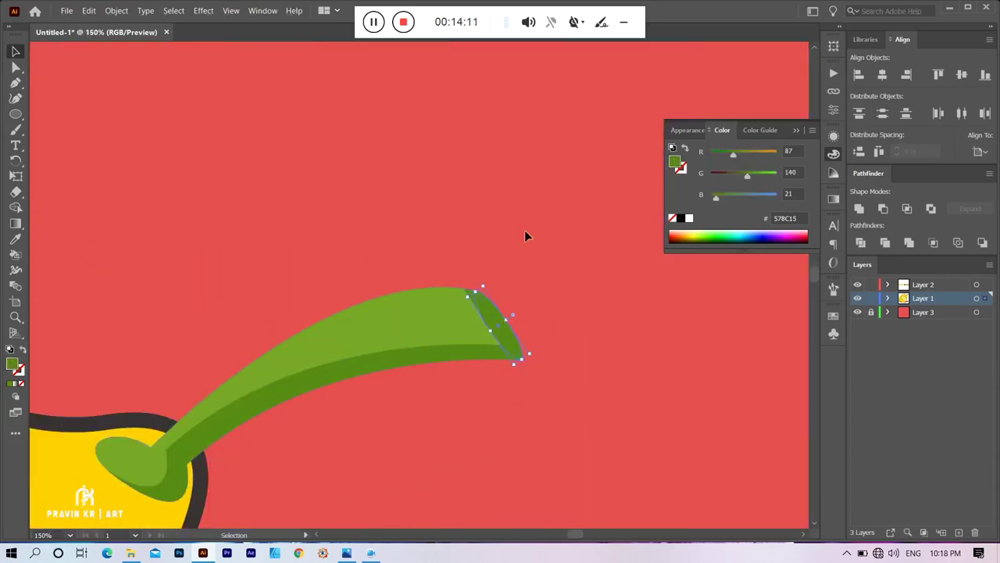
pyautogui.scroll(-5, 525, 230)
pyautogui.click(116, 10)
pyautogui.moveTo(128, 280)
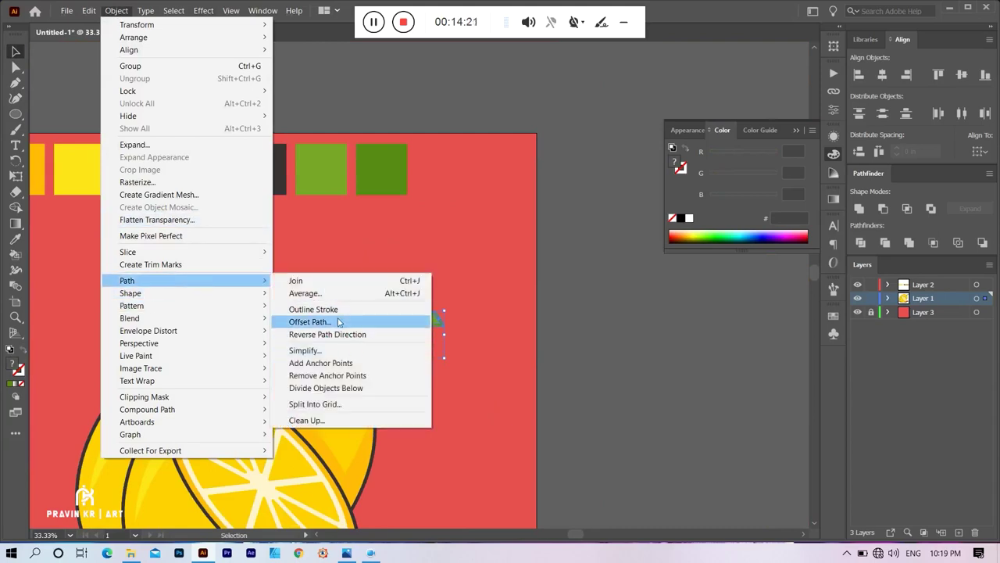
# Add an offset path around the stem and tip, filled dark grey #383333 behind them.
pyautogui.click(328, 305)
pyautogui.scroll(2, 444, 330)
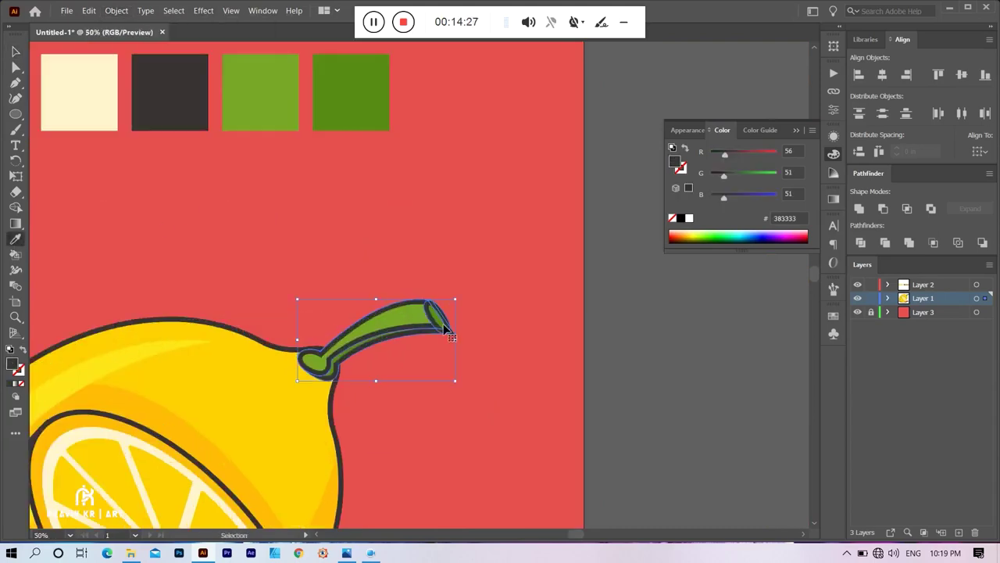
pyautogui.click(575, 345)
pyautogui.scroll(2, 444, 328)
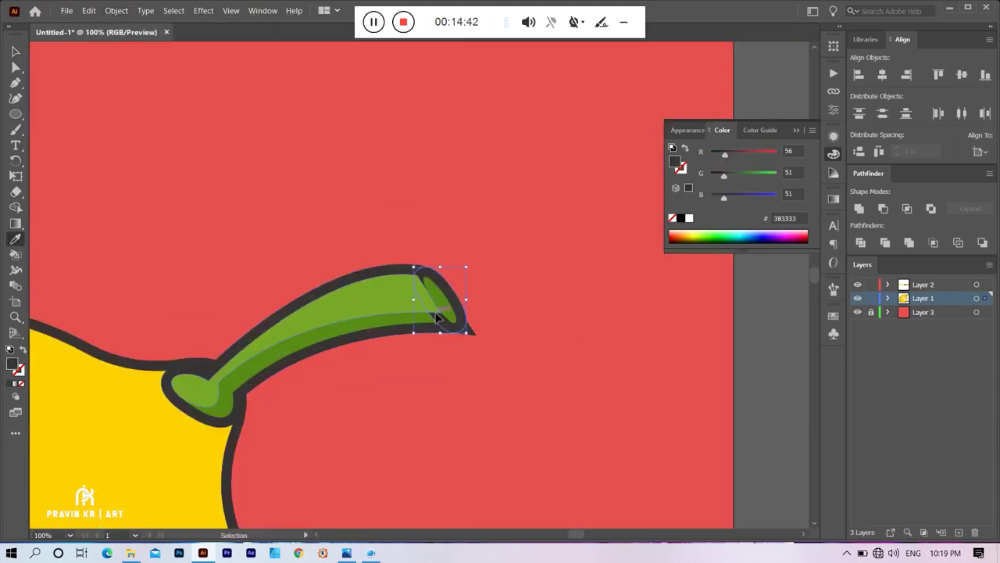
pyautogui.click(438, 316)
pyautogui.scroll(1, 469, 329)
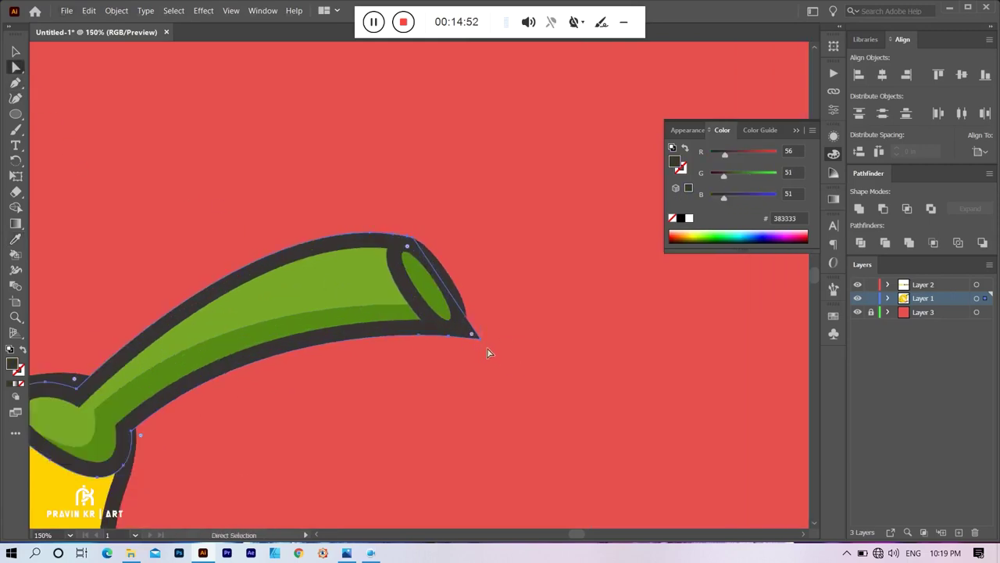
pyautogui.scroll(-4, 507, 352)
pyautogui.scroll(-2, 518, 357)
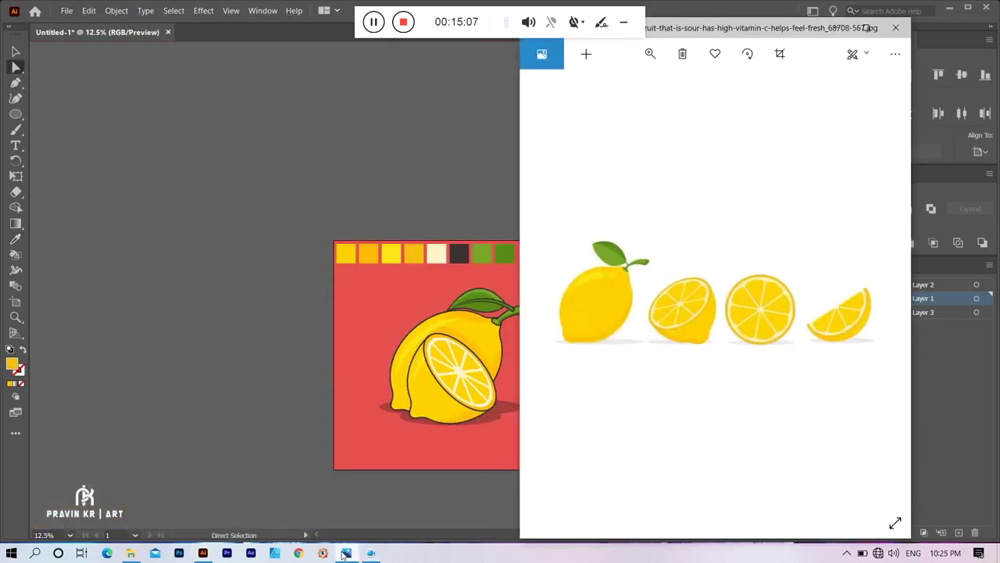
# Hide the reference photo and move the half-lemon shape down 1.57 in.
pyautogui.click(345, 554)
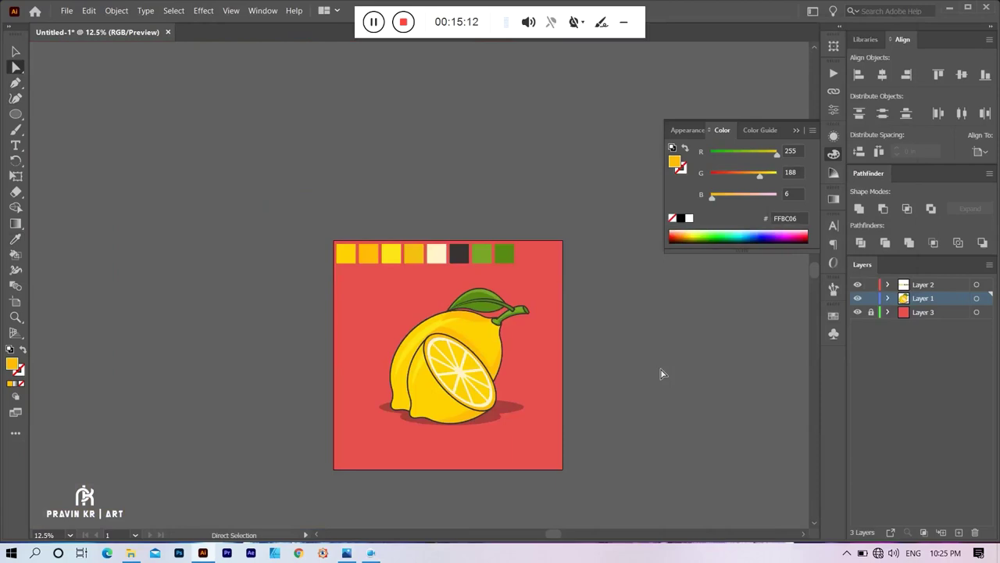
pyautogui.press('v')
pyautogui.moveTo(458, 294)
pyautogui.mouseDown()
pyautogui.moveTo(447, 383)
pyautogui.moveTo(700, 338)
pyautogui.mouseUp()
pyautogui.click(560, 292)
pyautogui.press('a')
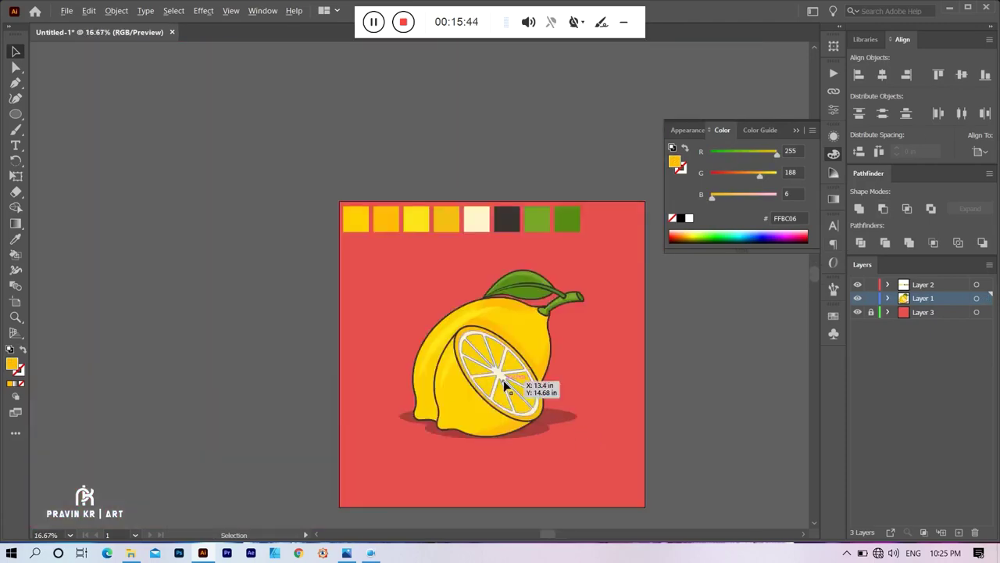
pyautogui.moveTo(503, 380); pyautogui.dragTo(498, 402)
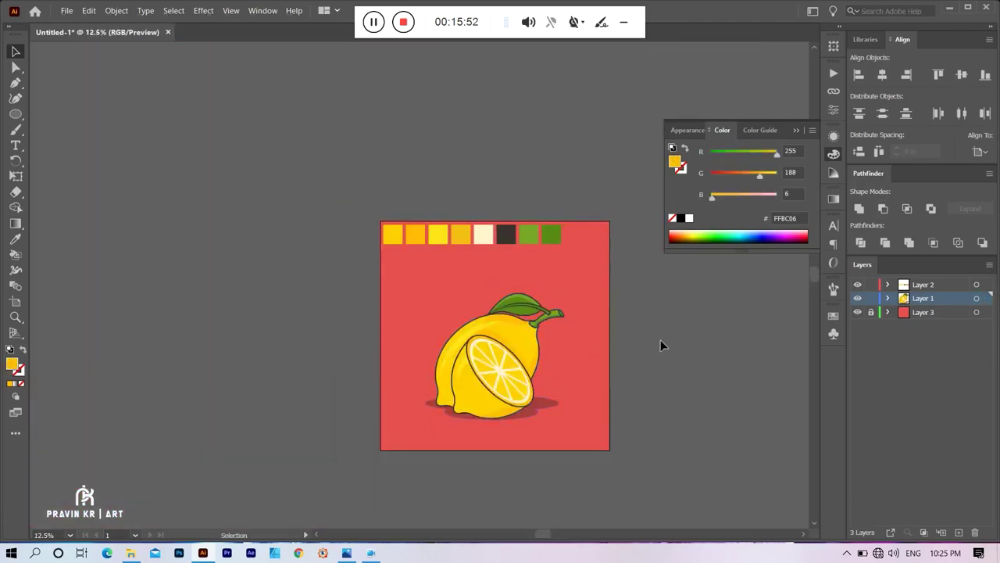
# Target the red background layer in the Layers panel.
pyautogui.hotkey('ctrl', '+')
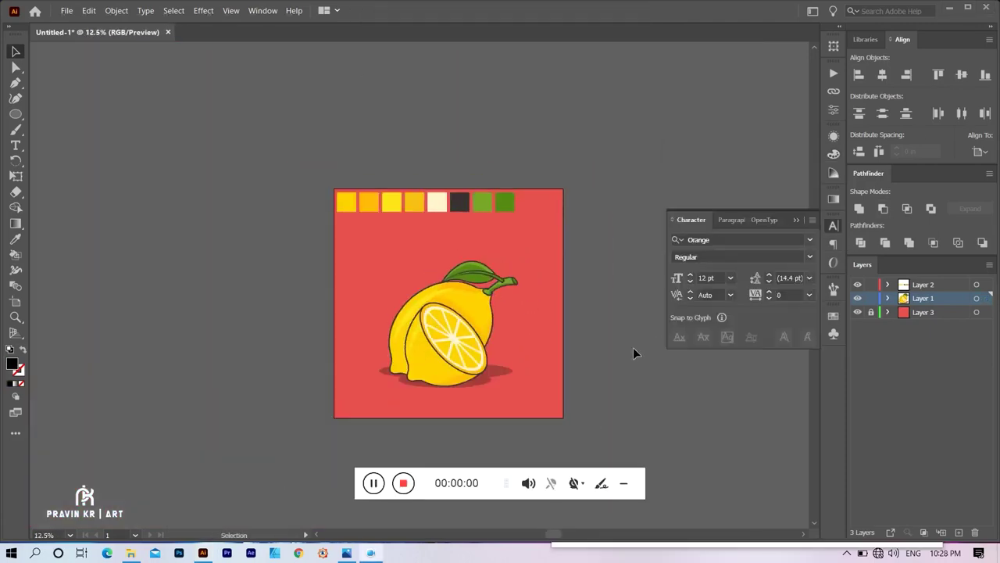
pyautogui.scroll(1, 466, 330)
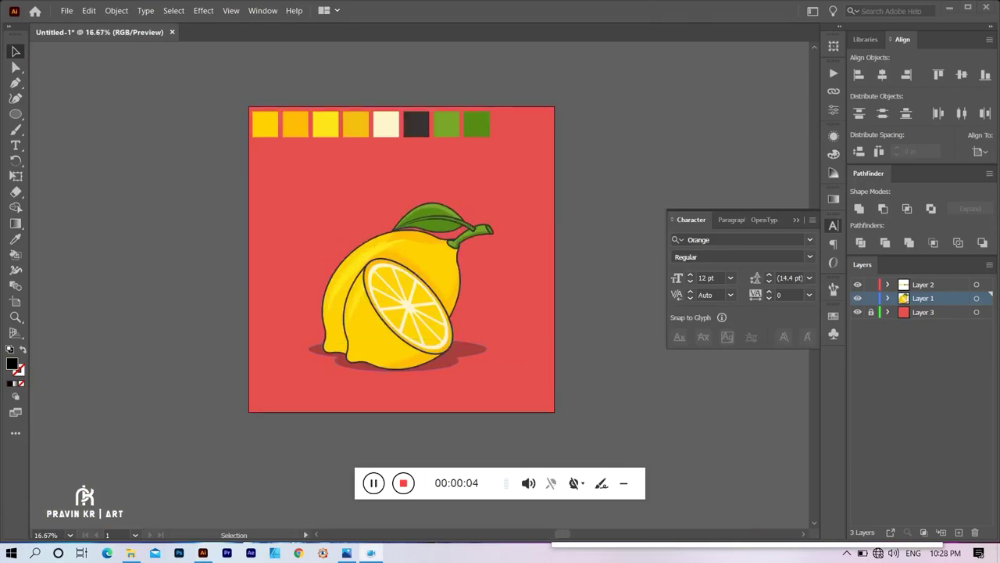
pyautogui.click(924, 313)
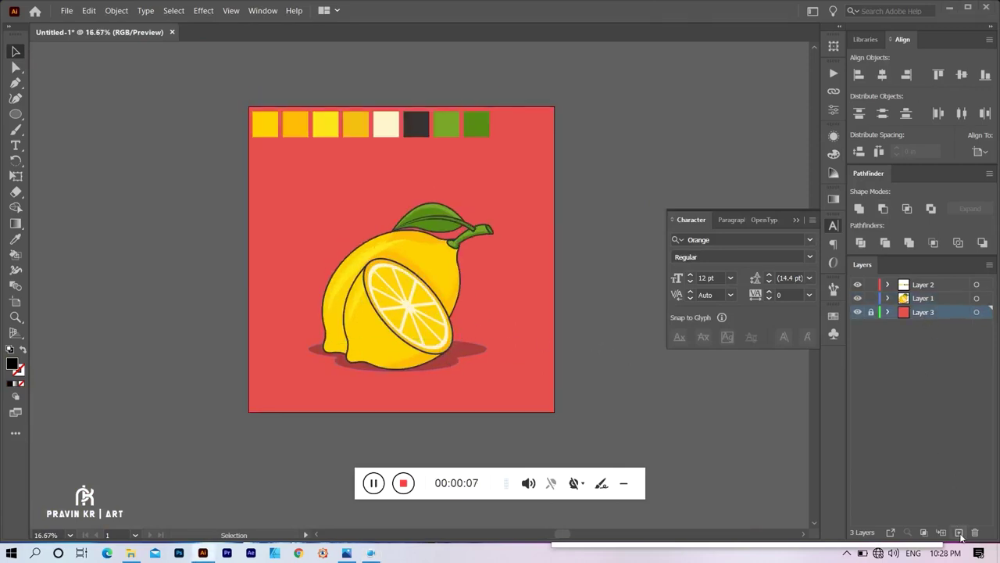
# Hide the lemon layer and draw a large circle ringed by smaller overlapping circles and ellipses.
pyautogui.click(15, 114)
pyautogui.moveTo(342, 222); pyautogui.dragTo(426, 311)
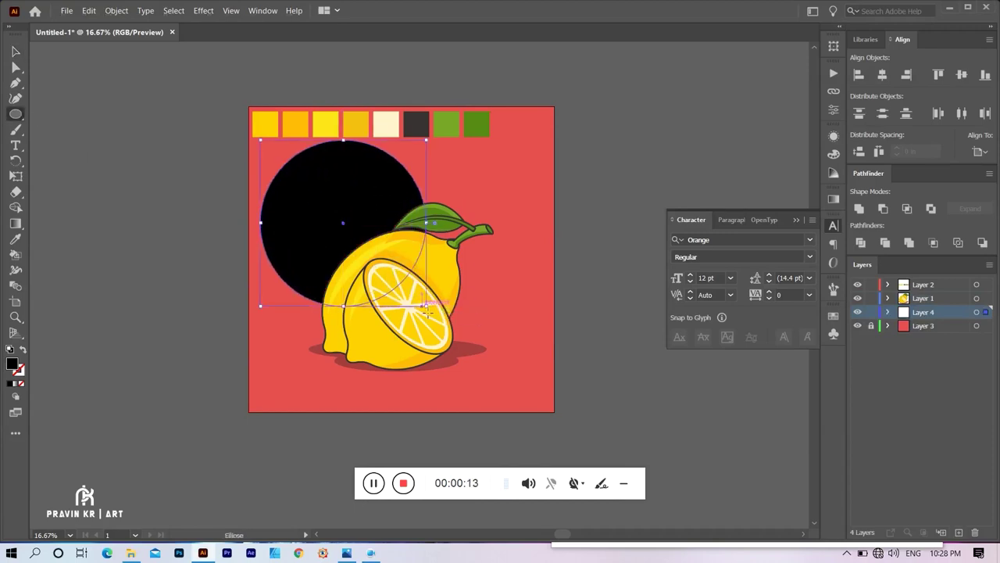
pyautogui.moveTo(296, 191); pyautogui.dragTo(339, 216)
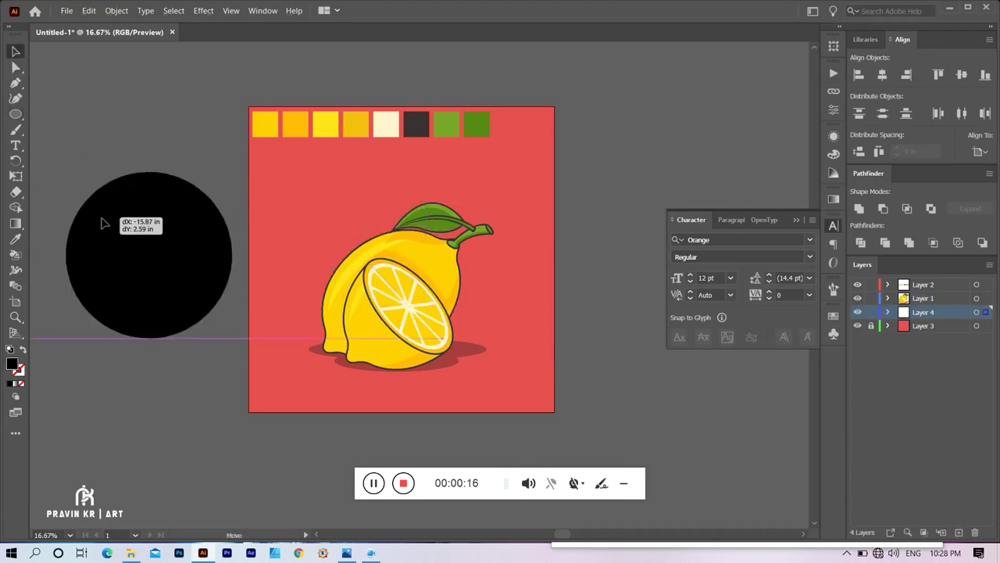
pyautogui.click(857, 298)
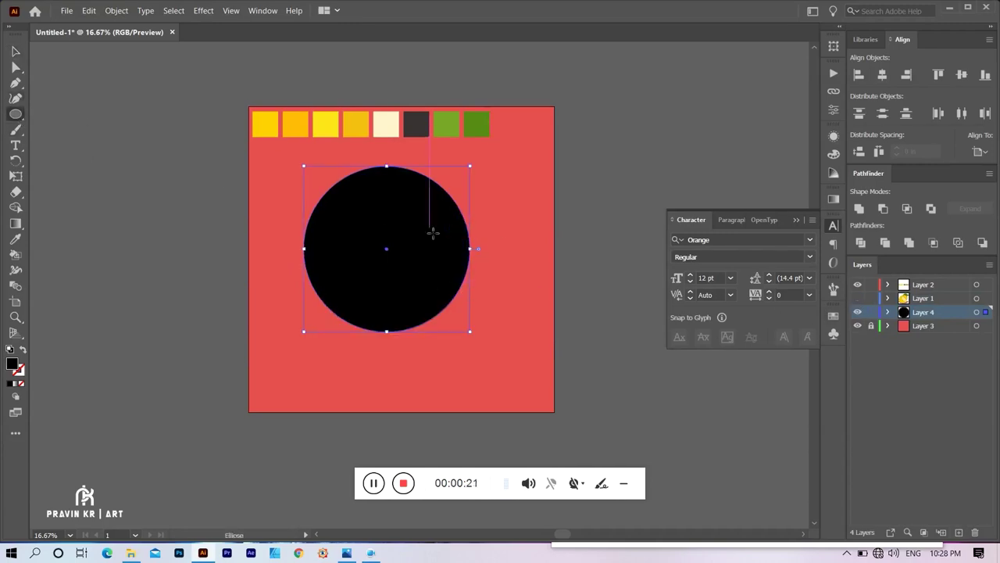
pyautogui.moveTo(430, 227); pyautogui.dragTo(494, 162)
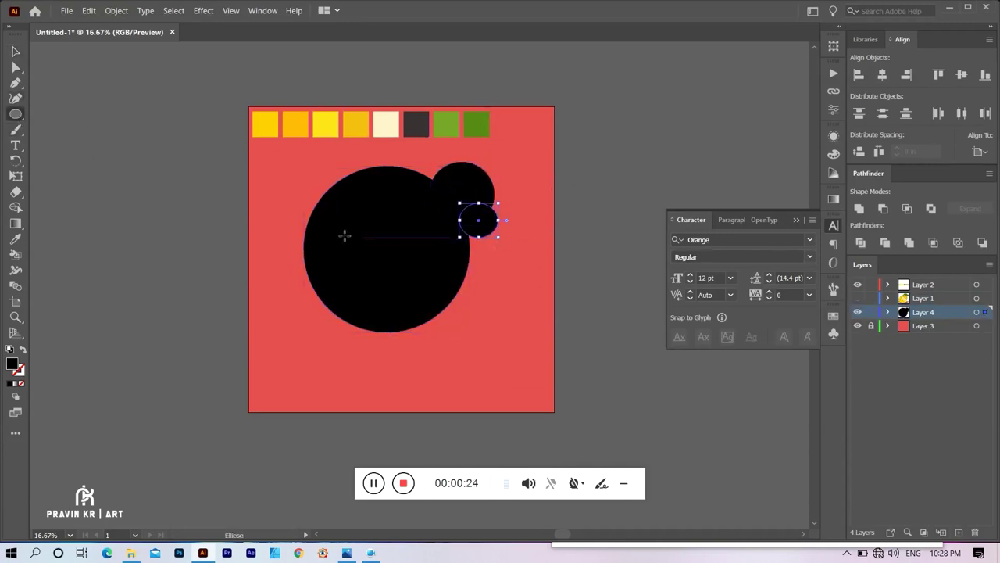
pyautogui.moveTo(344, 235); pyautogui.dragTo(277, 185)
pyautogui.moveTo(369, 277); pyautogui.dragTo(304, 329)
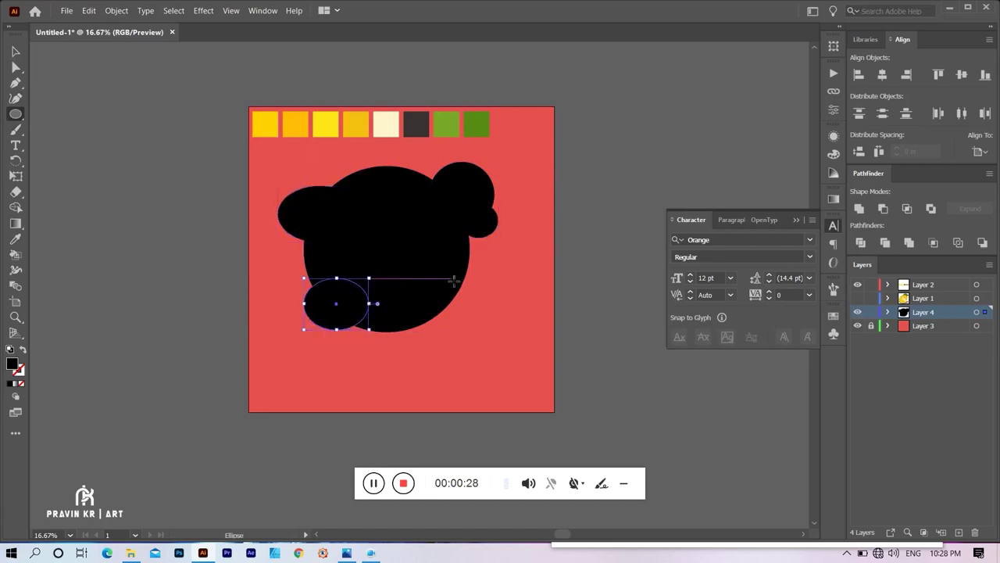
pyautogui.moveTo(443, 268); pyautogui.dragTo(490, 315)
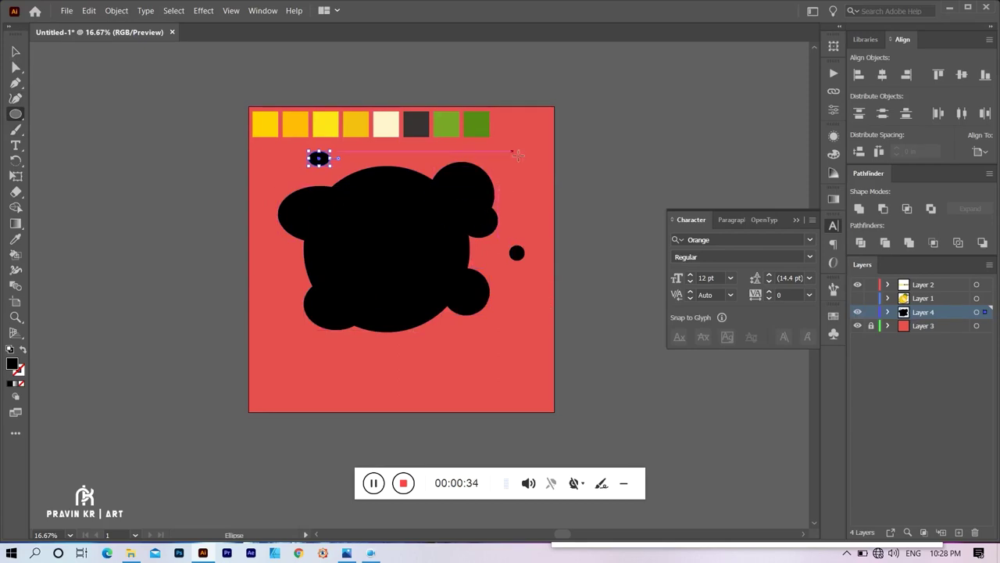
pyautogui.moveTo(514, 152); pyautogui.dragTo(543, 183)
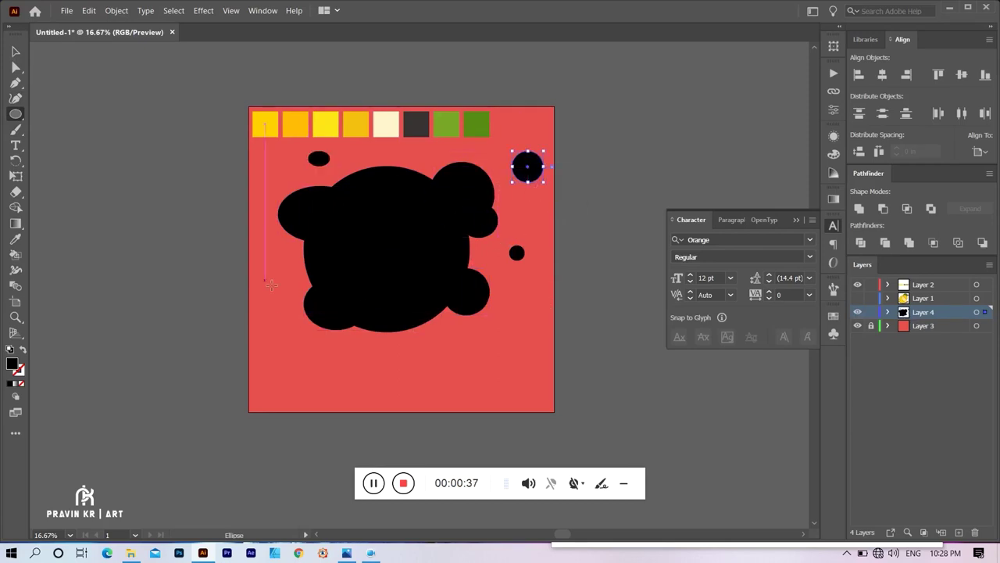
pyautogui.moveTo(277, 265); pyautogui.dragTo(318, 331)
# Unite all the circles into one blob and fill it with the background red.
pyautogui.click(15, 52)
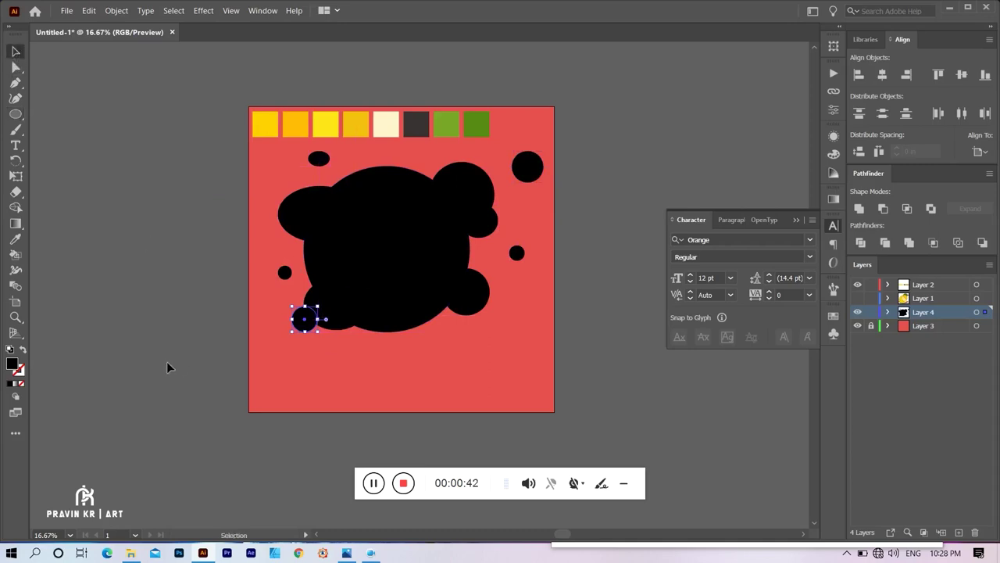
pyautogui.moveTo(534, 306); pyautogui.dragTo(561, 168)
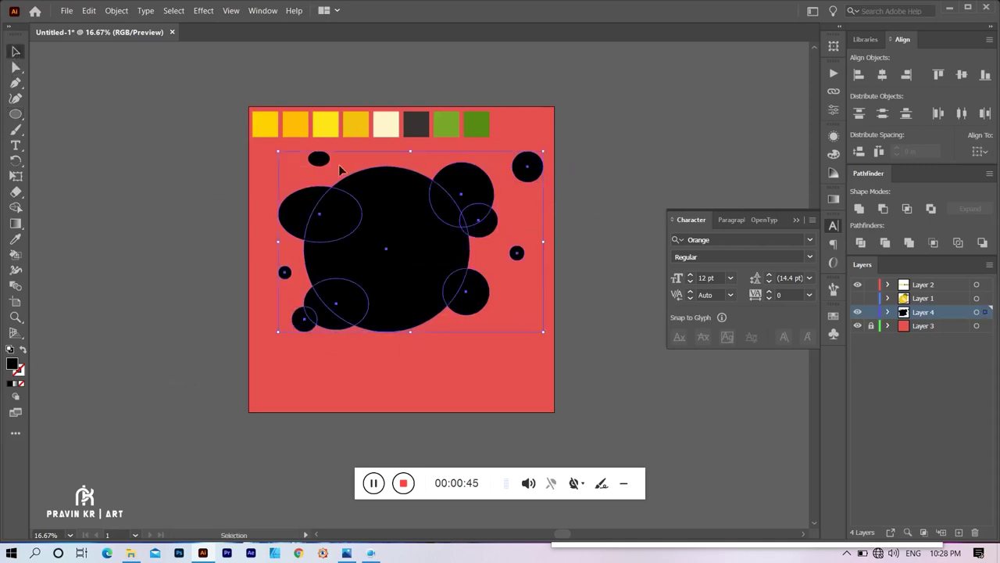
pyautogui.click(858, 208)
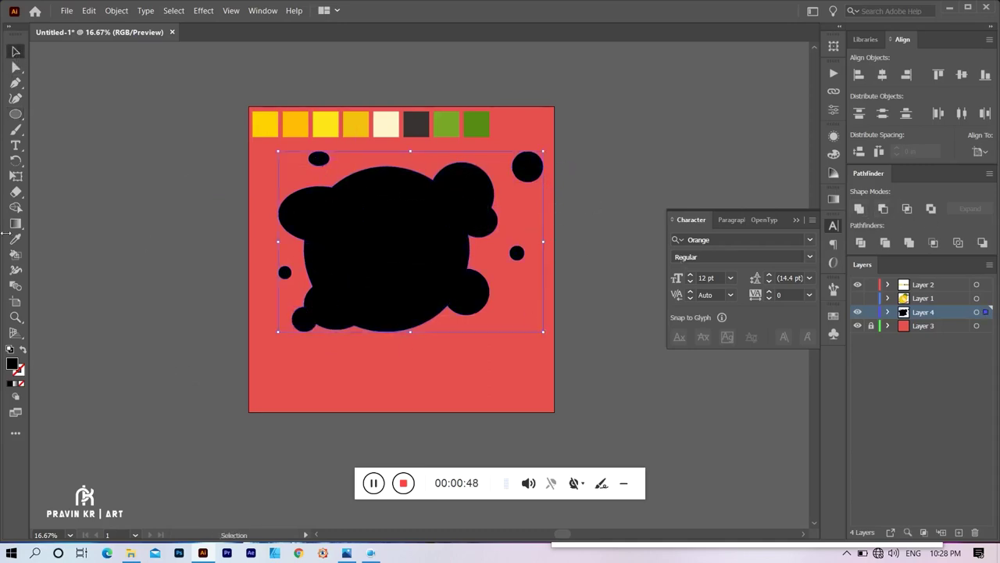
pyautogui.click(14, 239)
pyautogui.click(304, 363)
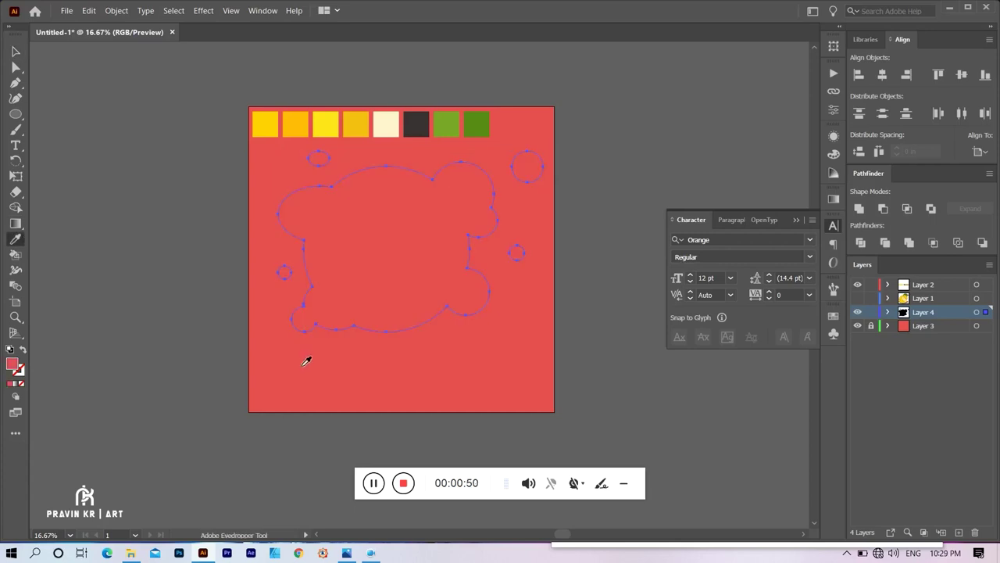
# Change the blob's fill to a lighter red and stretch it taller downward.
pyautogui.doubleClick(11, 364)
pyautogui.click(359, 315)
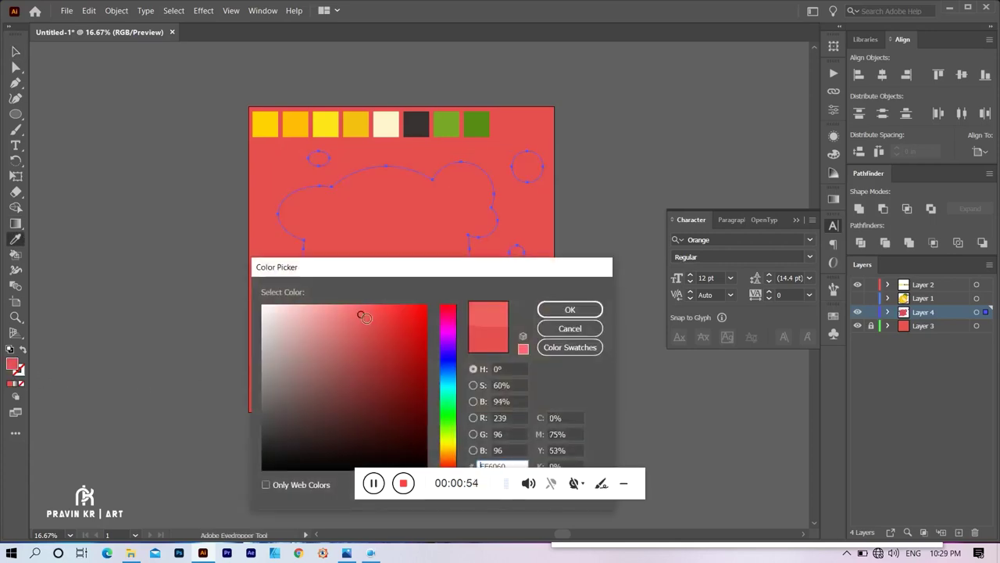
pyautogui.click(570, 309)
pyautogui.click(15, 51)
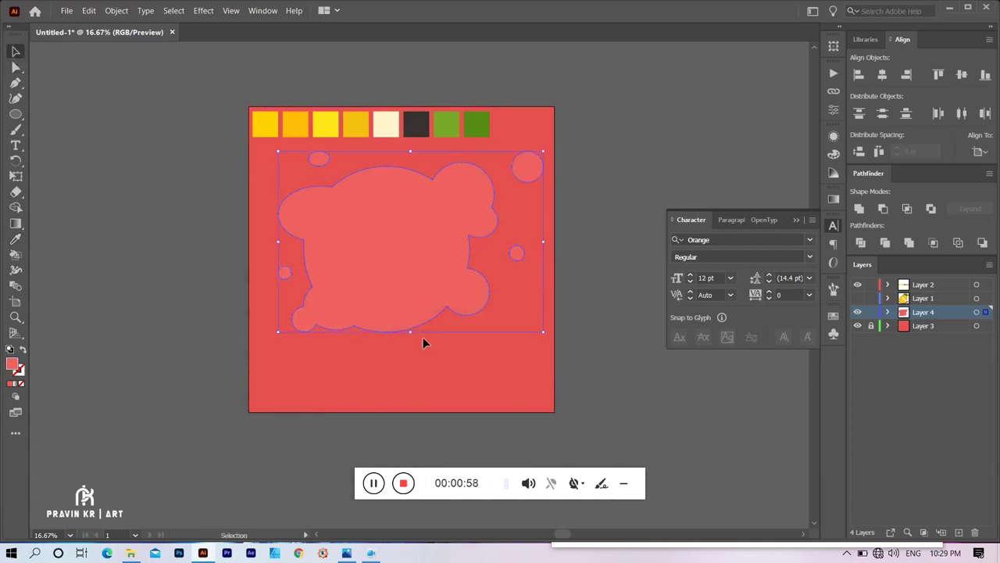
pyautogui.moveTo(413, 333); pyautogui.dragTo(413, 361)
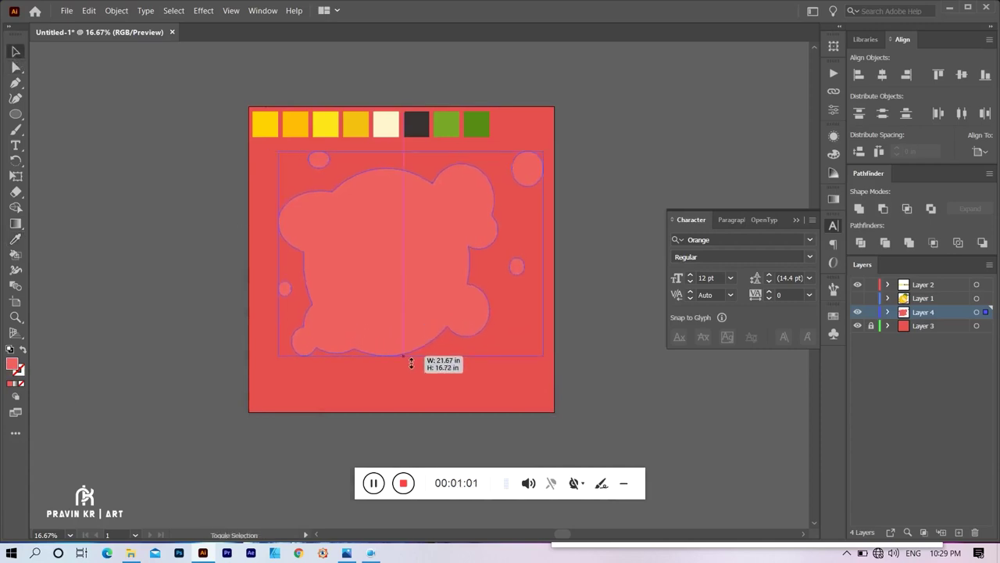
pyautogui.moveTo(422, 305); pyautogui.dragTo(422, 306)
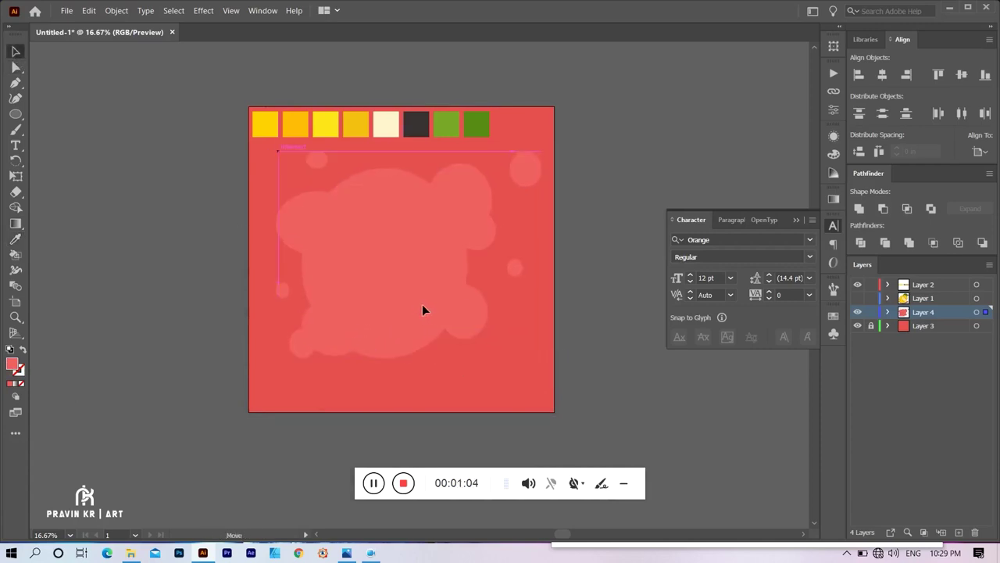
pyautogui.click(594, 211)
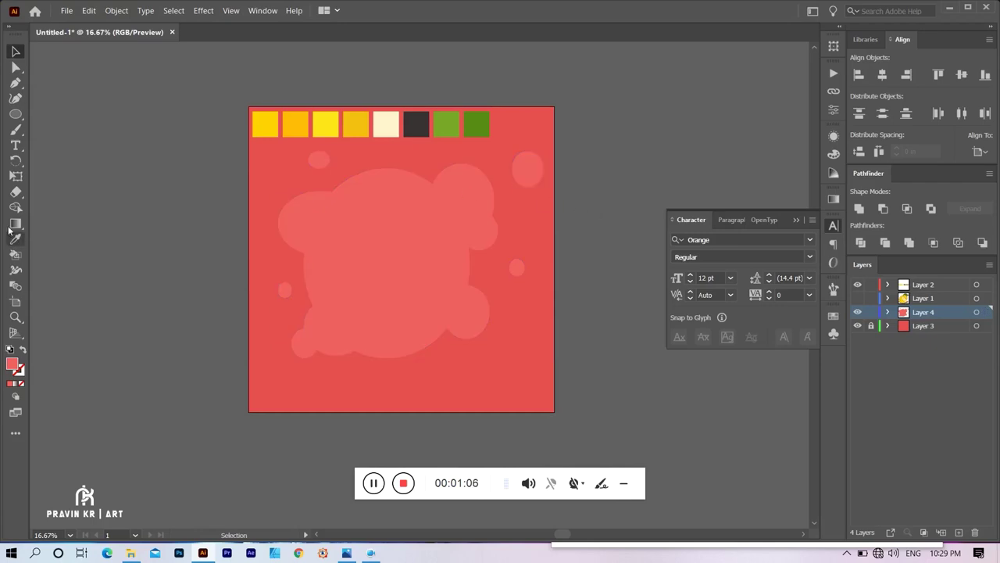
# Shift one small circle lower-left and make the lemon layer visible again.
pyautogui.click(20, 68)
pyautogui.moveTo(526, 179); pyautogui.dragTo(515, 185)
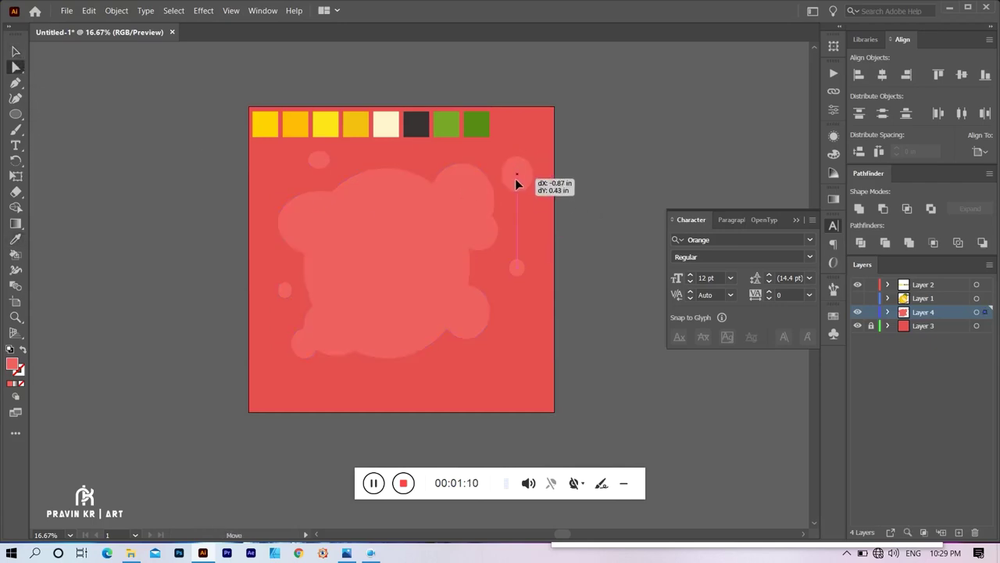
pyautogui.click(432, 243)
pyautogui.click(16, 52)
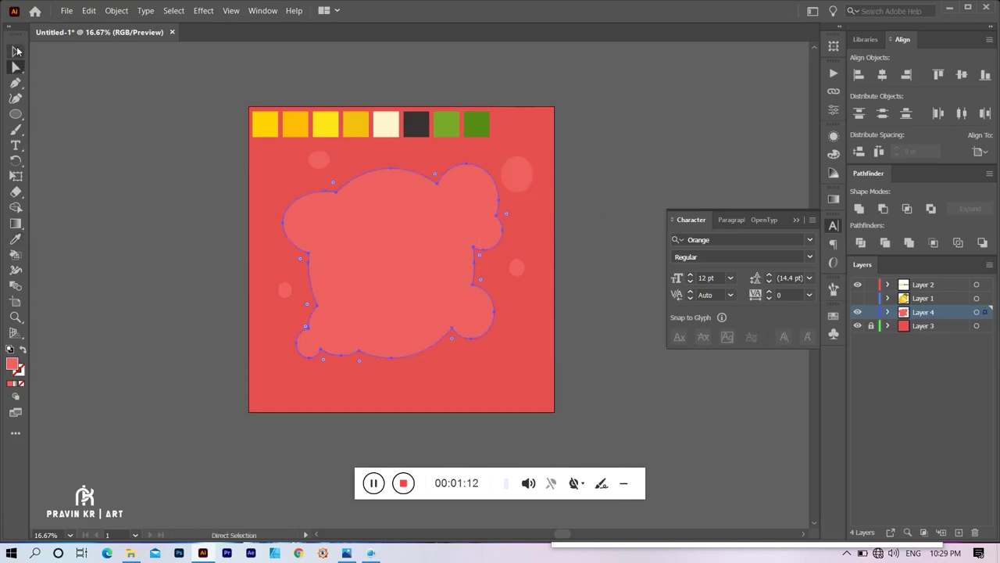
pyautogui.click(183, 257)
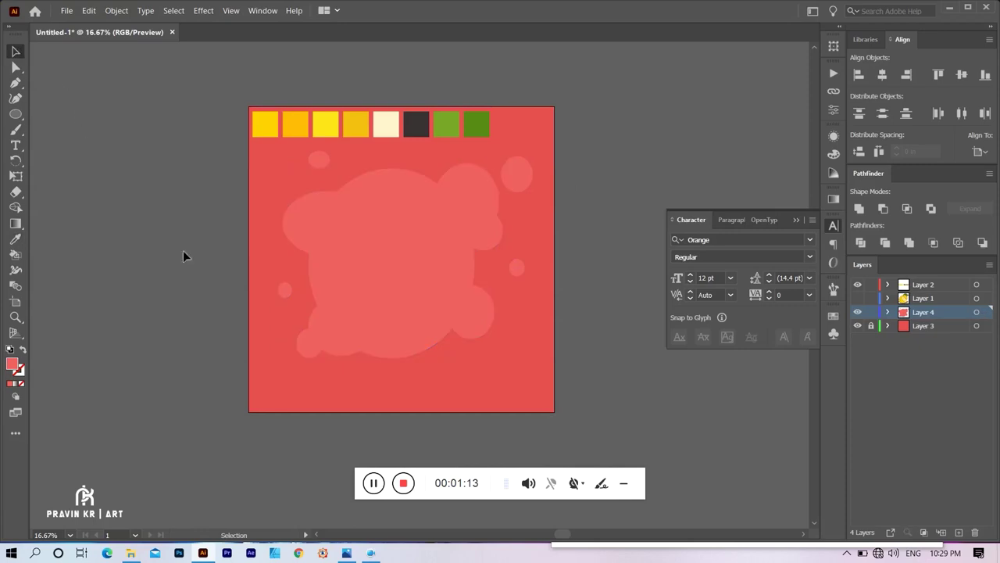
pyautogui.click(858, 299)
# Nudge the coral blob into place behind the lemon and give it a slight tilt.
pyautogui.click(16, 67)
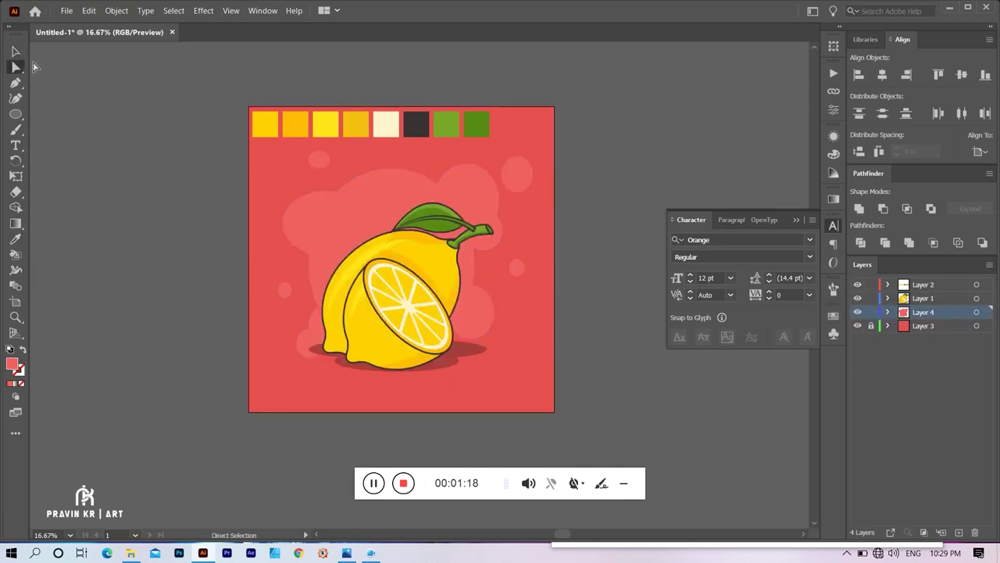
pyautogui.press('v')
pyautogui.moveTo(330, 212); pyautogui.dragTo(323, 202)
pyautogui.moveTo(536, 145); pyautogui.dragTo(540, 173)
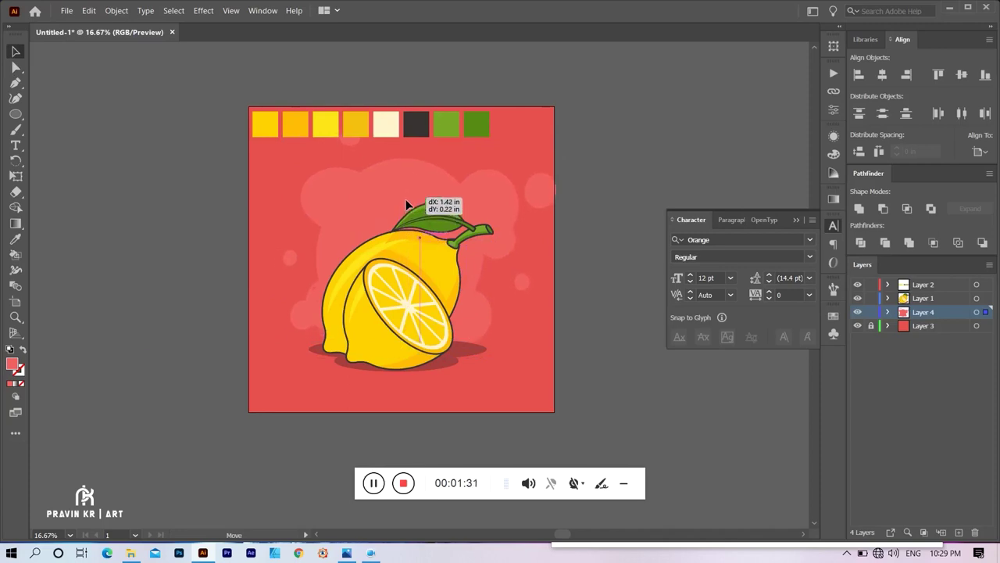
pyautogui.moveTo(425, 190); pyautogui.dragTo(442, 193)
pyautogui.moveTo(566, 177); pyautogui.dragTo(547, 160)
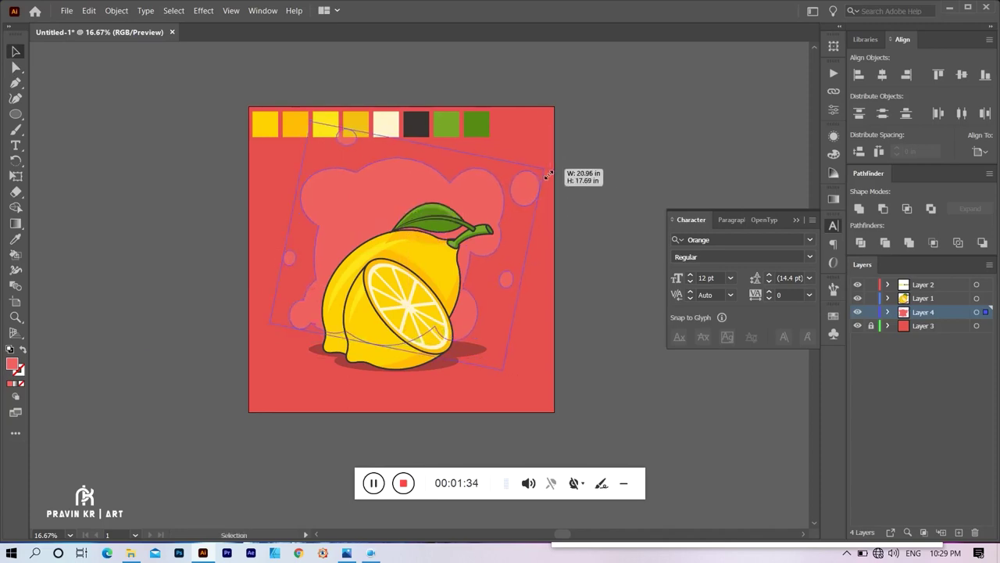
pyautogui.click(570, 183)
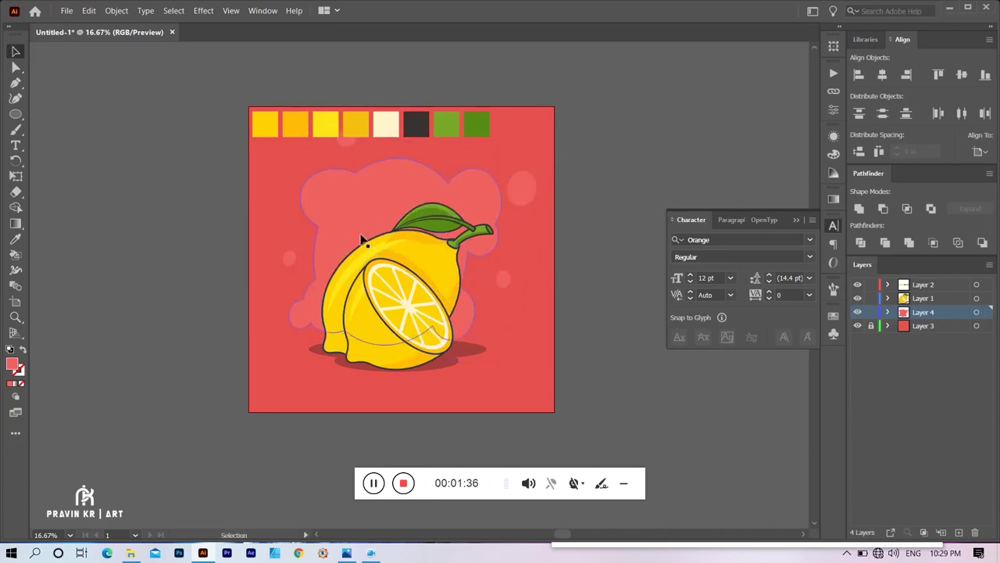
pyautogui.moveTo(361, 238); pyautogui.dragTo(367, 242)
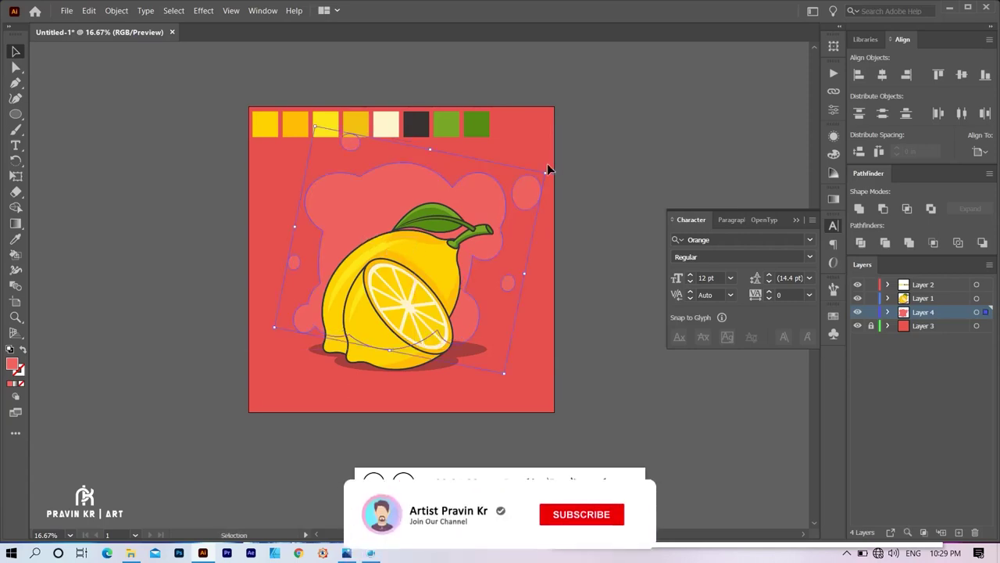
pyautogui.moveTo(547, 166); pyautogui.dragTo(543, 143)
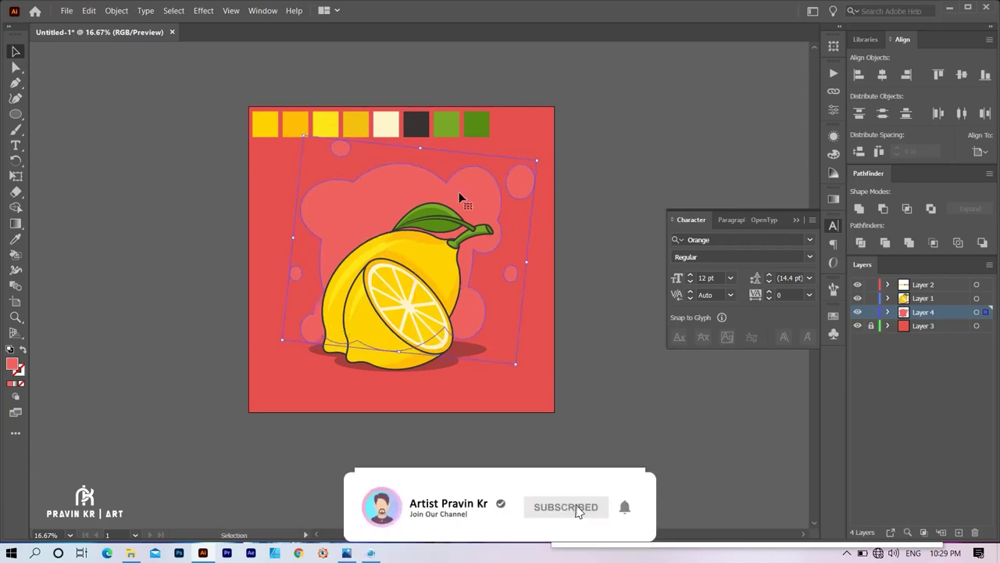
pyautogui.moveTo(437, 201); pyautogui.dragTo(431, 202)
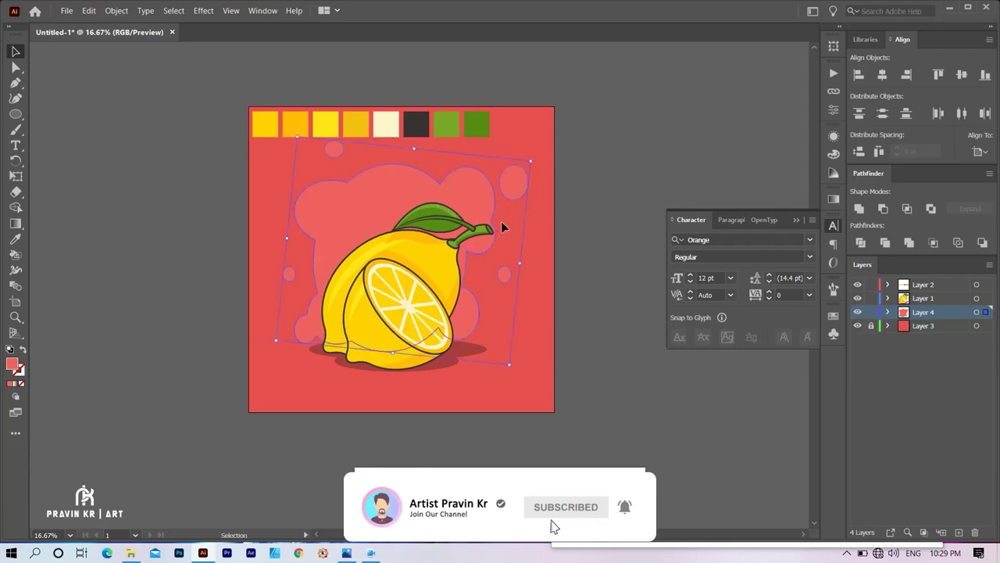
pyautogui.click(542, 402)
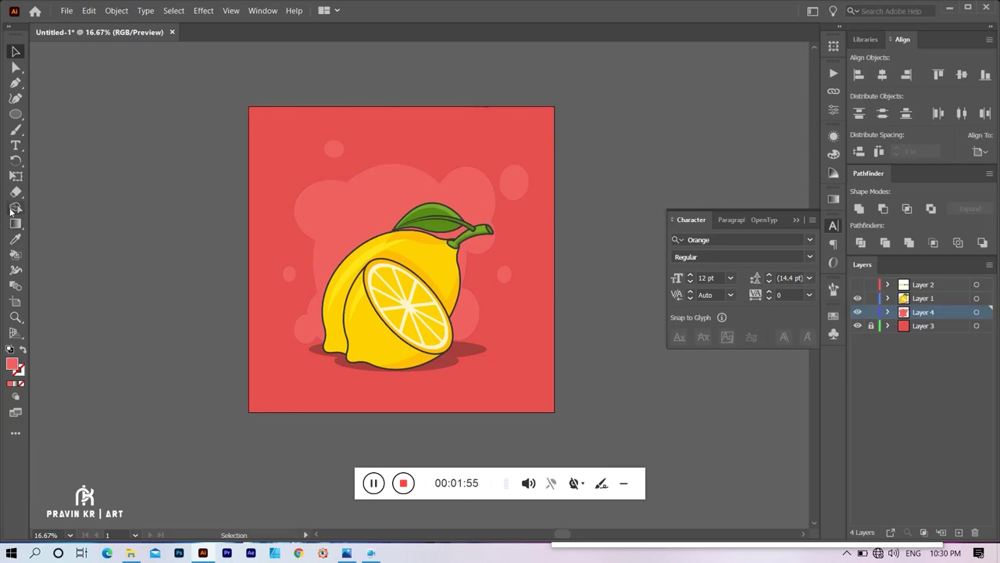
# Create a text object at the artboard top and replace the placeholder with 'LEMON'.
pyautogui.click(14, 147)
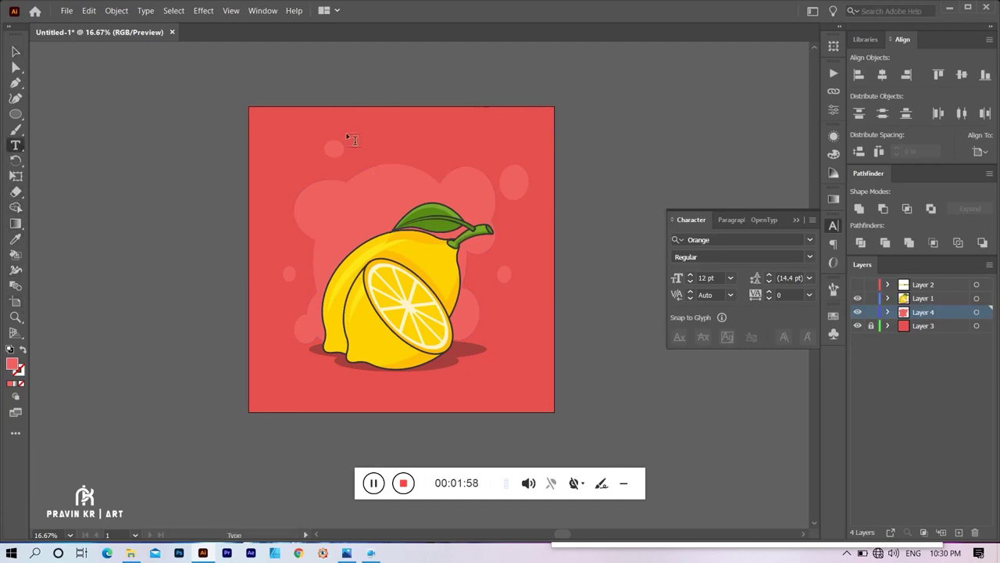
pyautogui.click(300, 131)
pyautogui.hotkey('ctrl', 'v')
pyautogui.moveTo(398, 191); pyautogui.dragTo(469, 223)
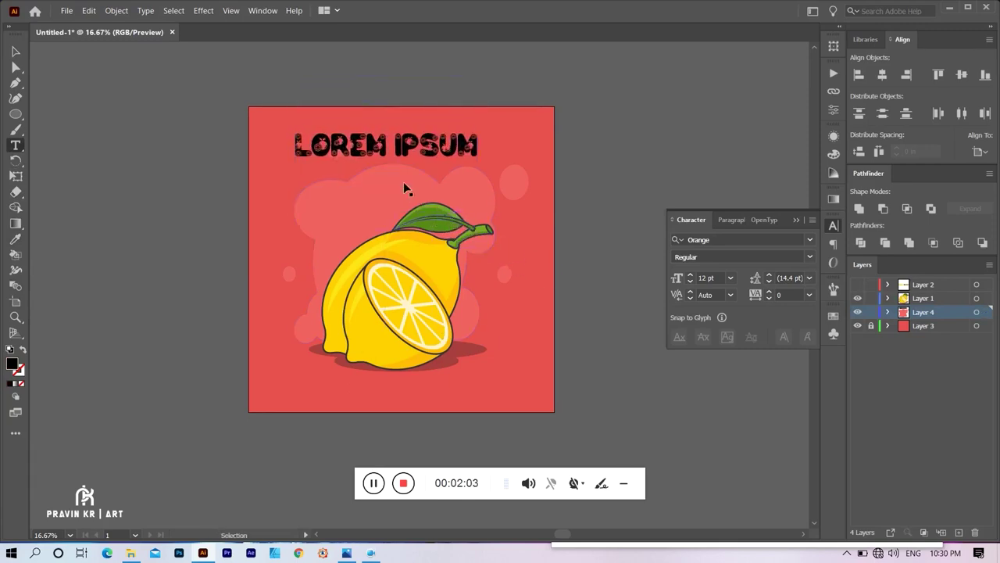
pyautogui.hotkey('ctrl', 'a')
pyautogui.write('LEMON')
pyautogui.press('Escape')
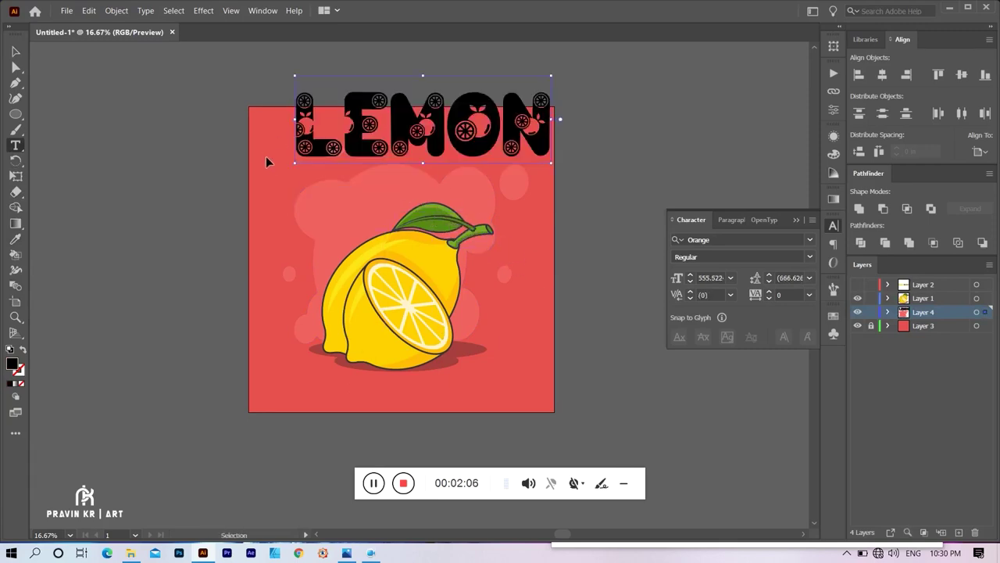
# Scale the LEMON title to fit and centre it across the artboard's top.
pyautogui.click(16, 51)
pyautogui.moveTo(403, 127); pyautogui.dragTo(386, 158)
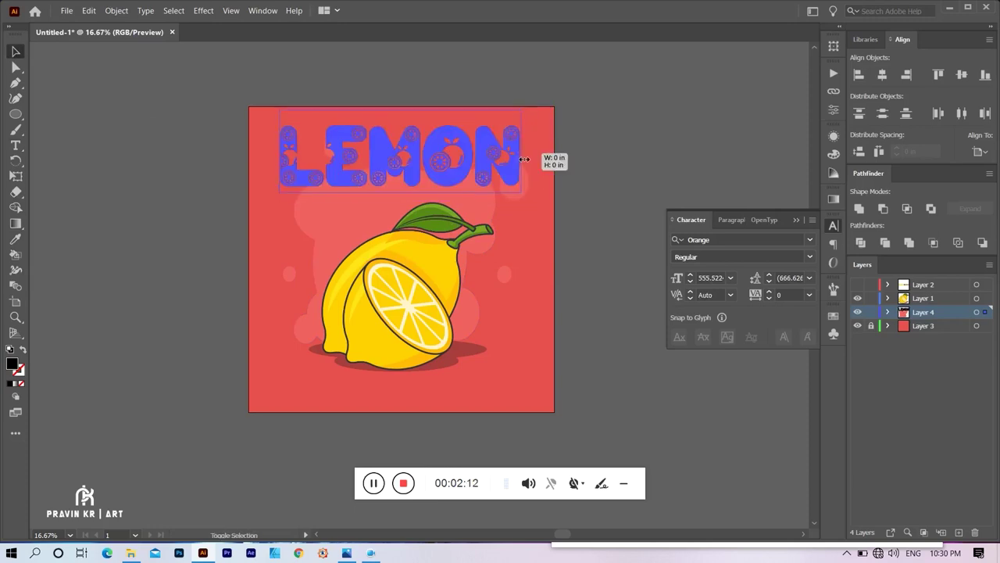
pyautogui.moveTo(533, 152); pyautogui.dragTo(471, 154)
pyautogui.moveTo(400, 166); pyautogui.dragTo(425, 156)
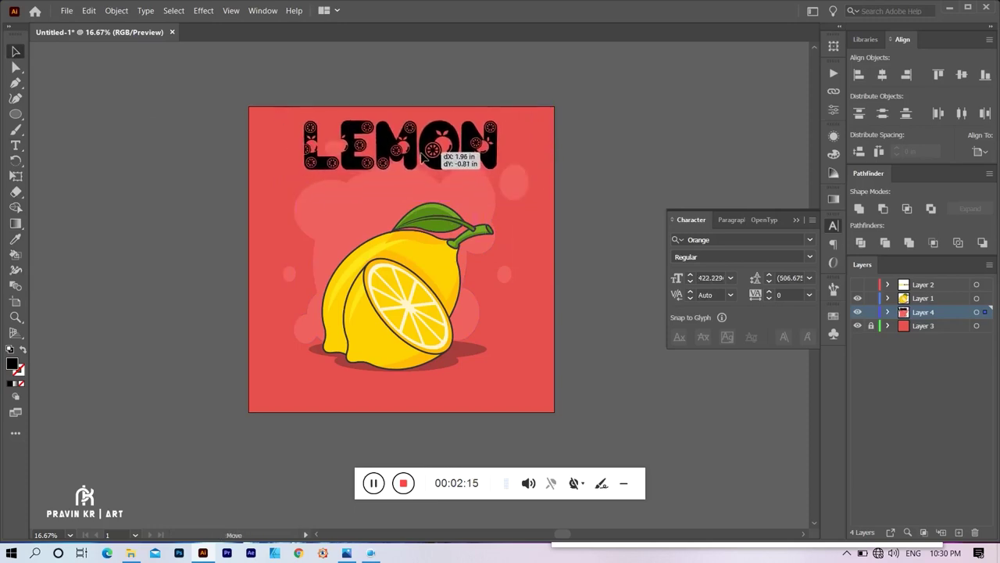
pyautogui.click(835, 226)
# Step through fonts on the title from the Character panel's font field.
pyautogui.click(834, 226)
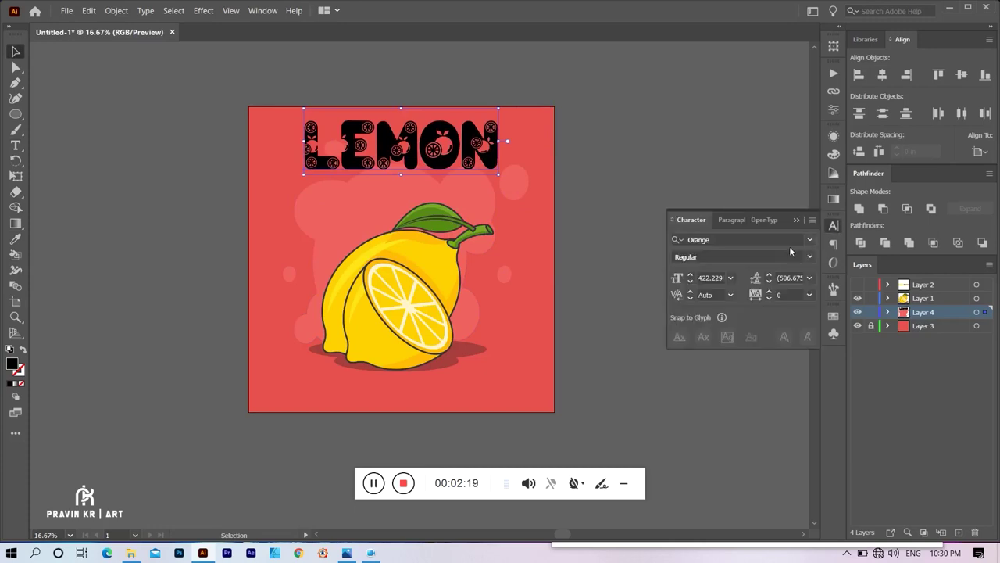
pyautogui.click(797, 241)
pyautogui.press('Down')
pyautogui.press('Down')
pyautogui.press('Down')
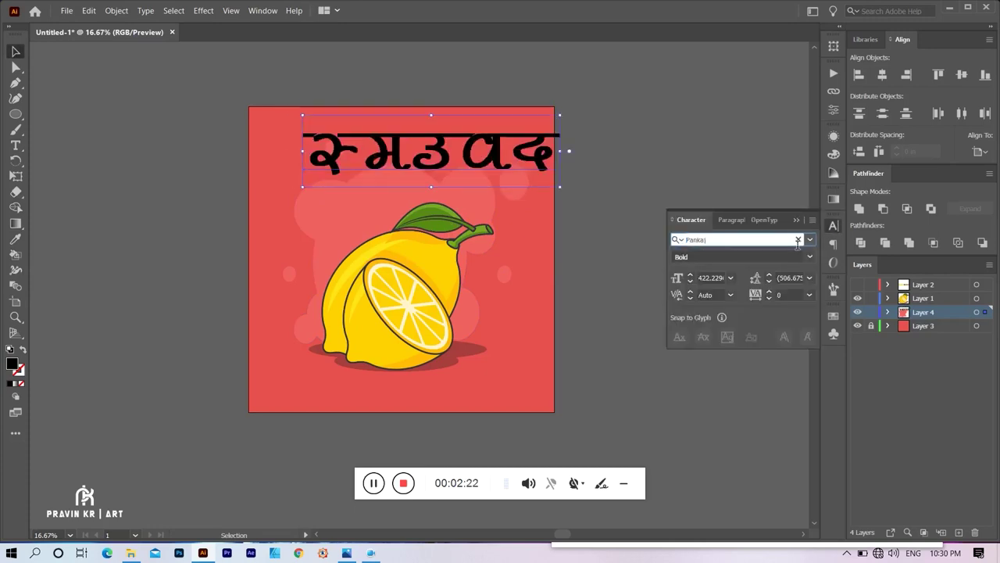
pyautogui.press('Down')
pyautogui.click(810, 239)
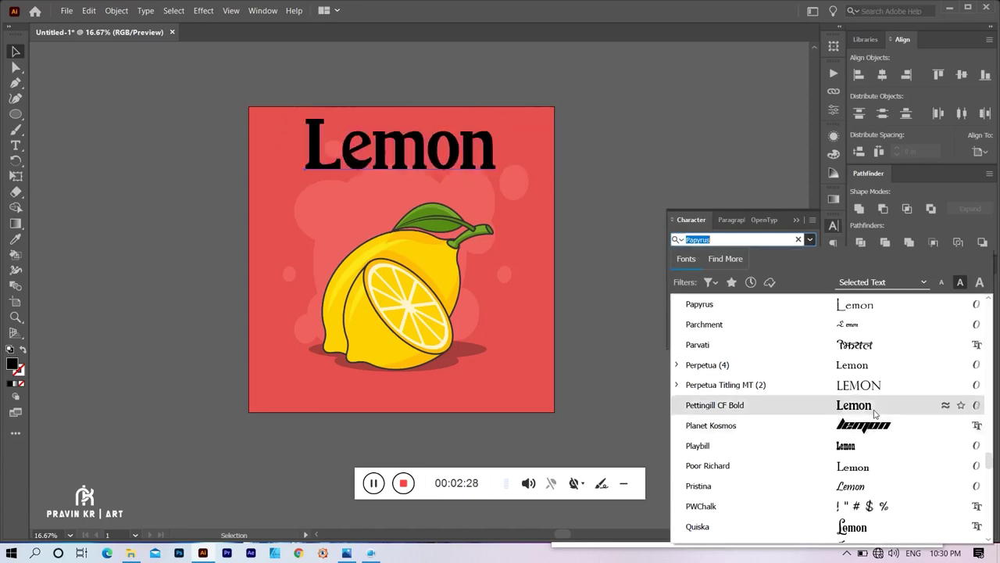
# Browse the font list's live previews, searching for the Amarillo script.
pyautogui.scroll(10, 867, 411)
pyautogui.scroll(5, 875, 411)
pyautogui.scroll(1, 875, 411)
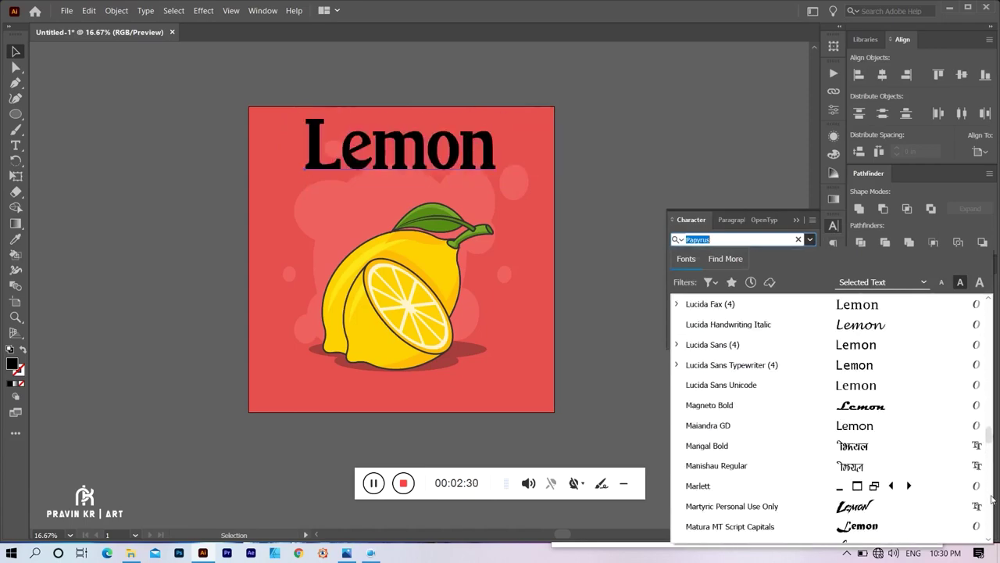
pyautogui.scroll(4, 868, 469)
pyautogui.scroll(-5, 867, 469)
pyautogui.scroll(3, 865, 438)
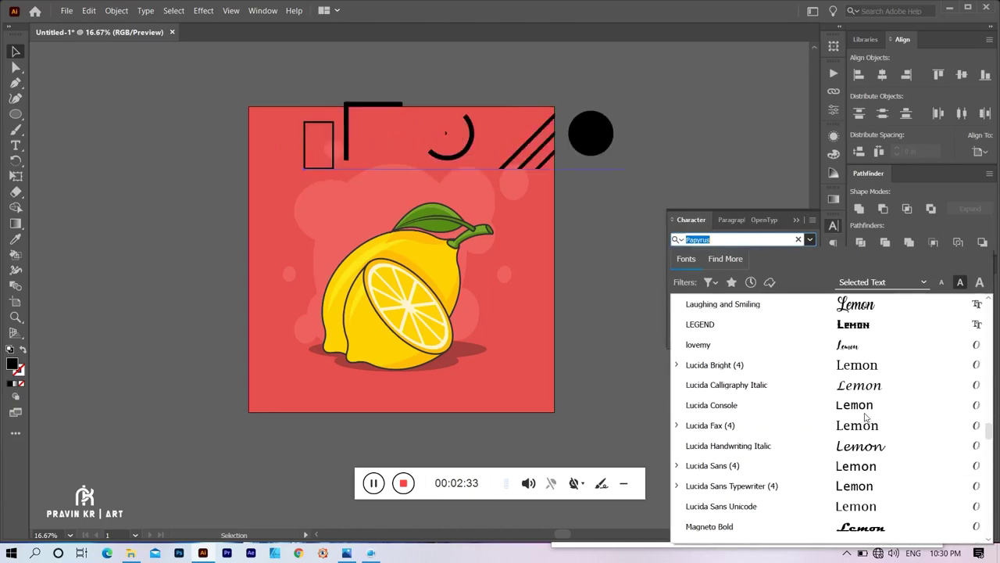
pyautogui.scroll(6, 865, 418)
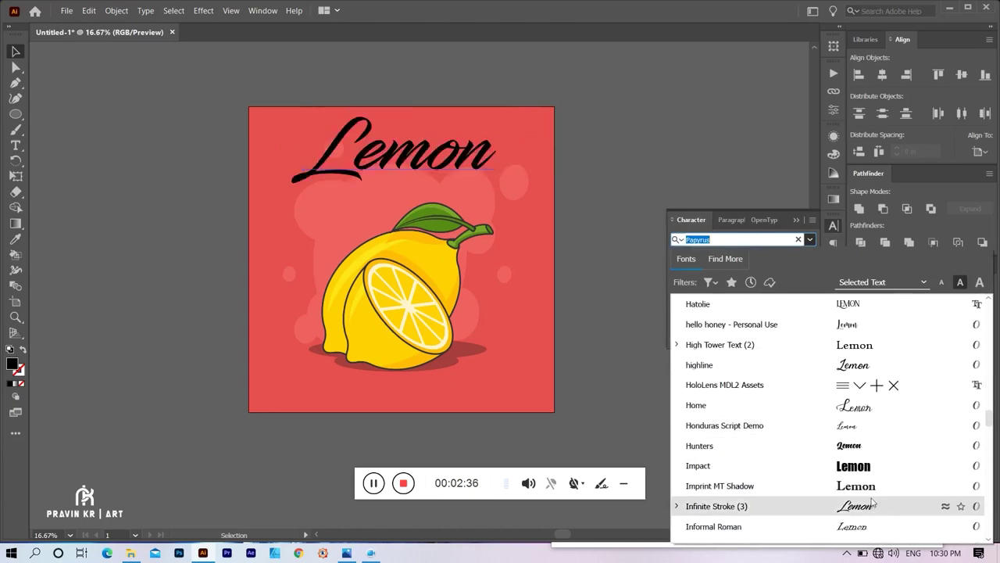
pyautogui.scroll(3, 871, 469)
pyautogui.scroll(4, 869, 429)
pyautogui.scroll(4, 866, 391)
pyautogui.scroll(5, 863, 360)
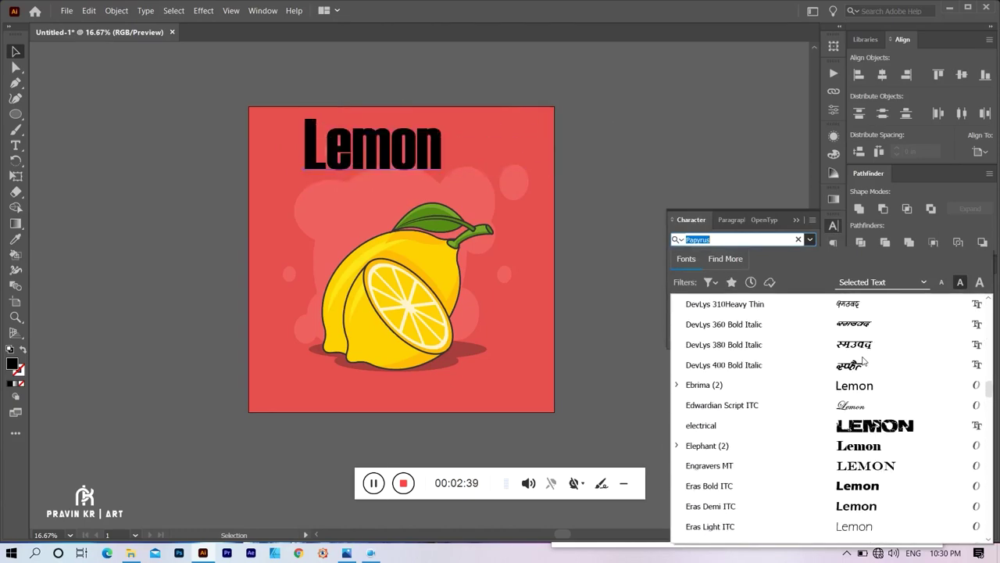
pyautogui.scroll(5, 864, 446)
pyautogui.scroll(1, 854, 461)
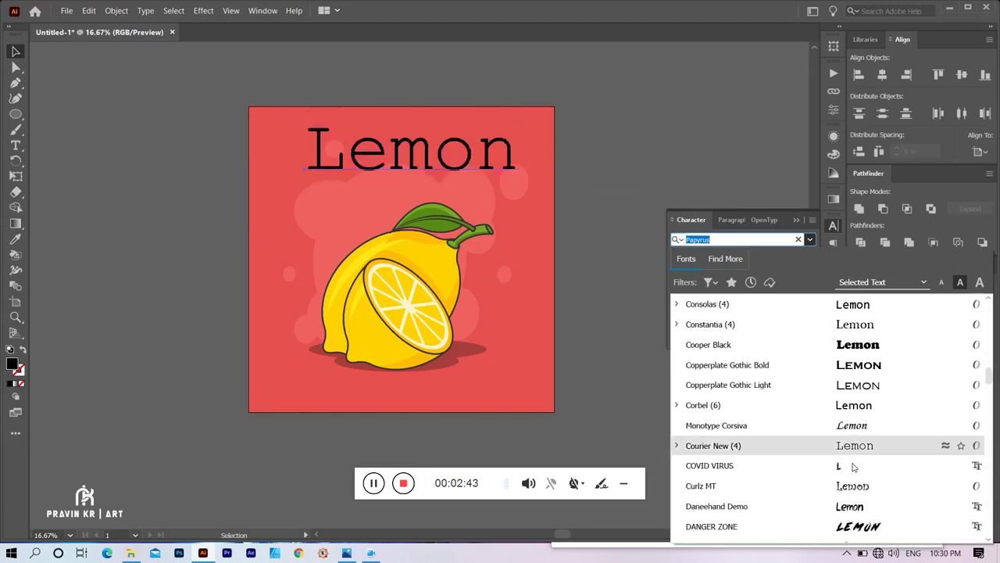
pyautogui.scroll(3, 854, 425)
pyautogui.scroll(4, 854, 426)
pyautogui.scroll(5, 854, 422)
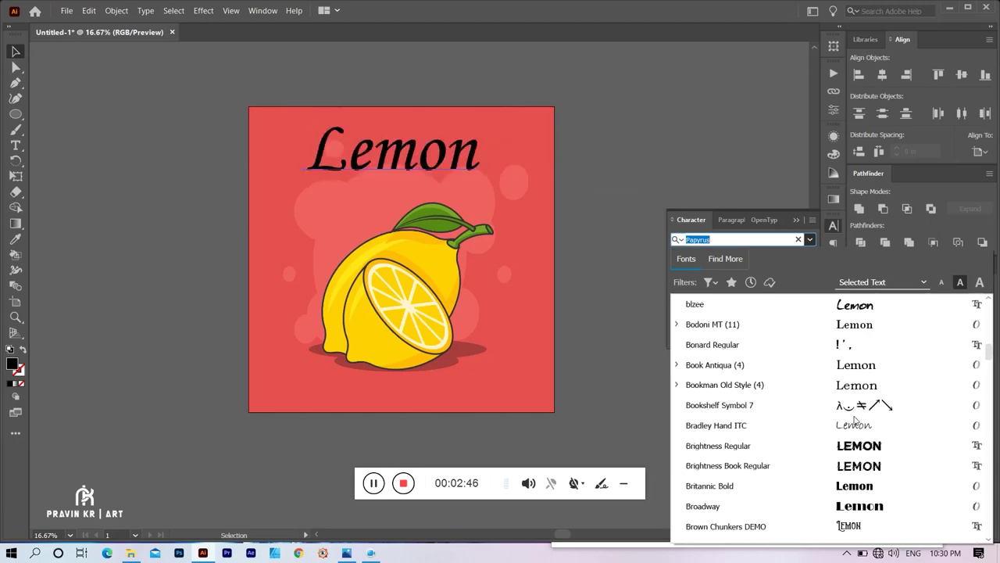
pyautogui.scroll(7, 854, 426)
pyautogui.scroll(-2, 853, 433)
pyautogui.scroll(-1, 851, 441)
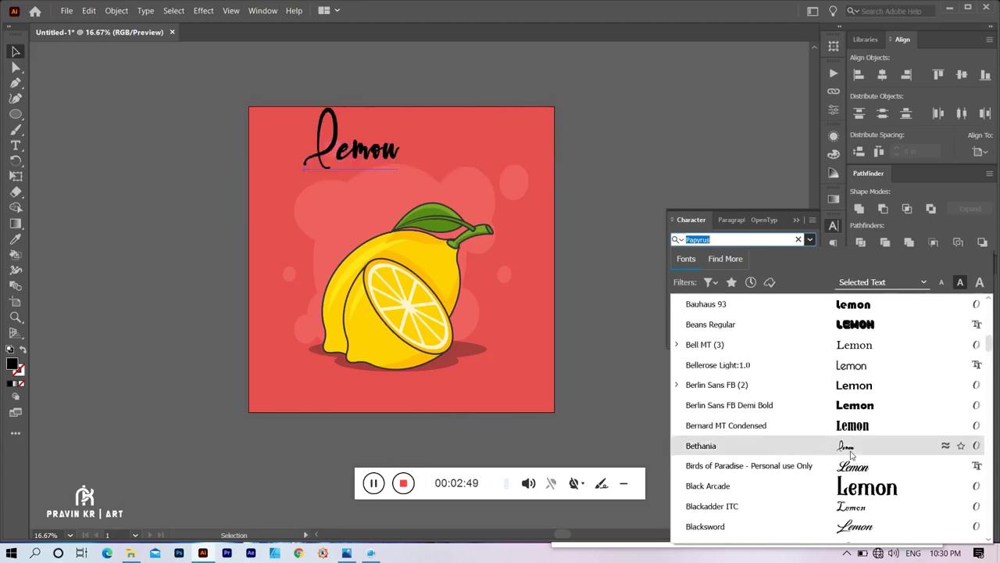
pyautogui.scroll(4, 853, 438)
pyautogui.scroll(5, 854, 436)
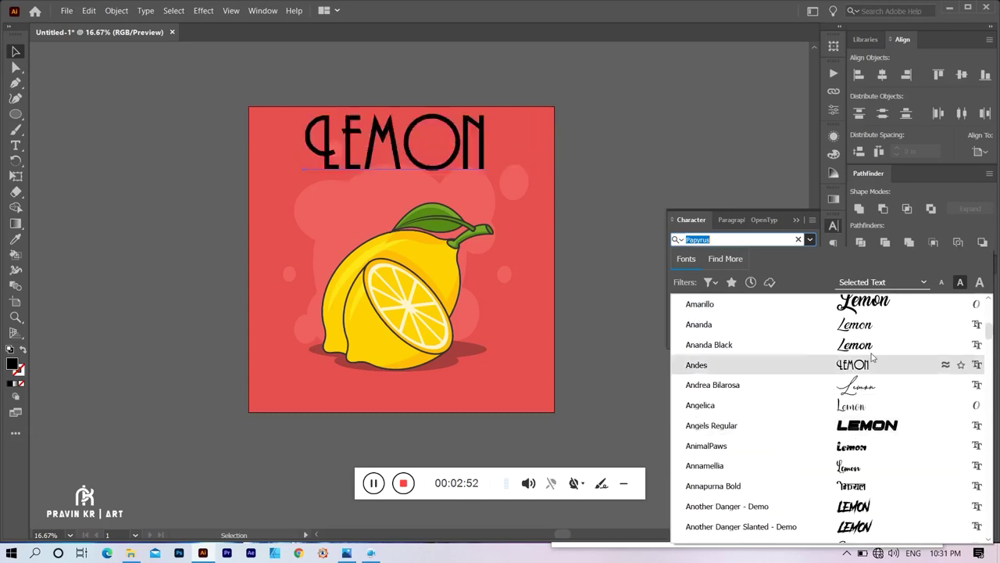
# Apply Amarillo to the title, shrink it, and centre it above the lemon.
pyautogui.click(877, 312)
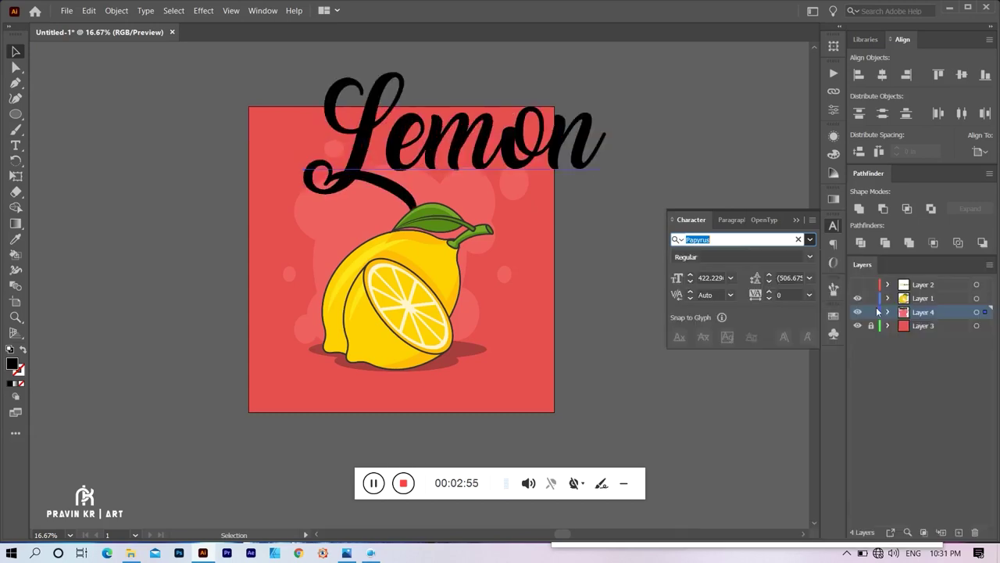
pyautogui.moveTo(611, 178); pyautogui.dragTo(443, 178)
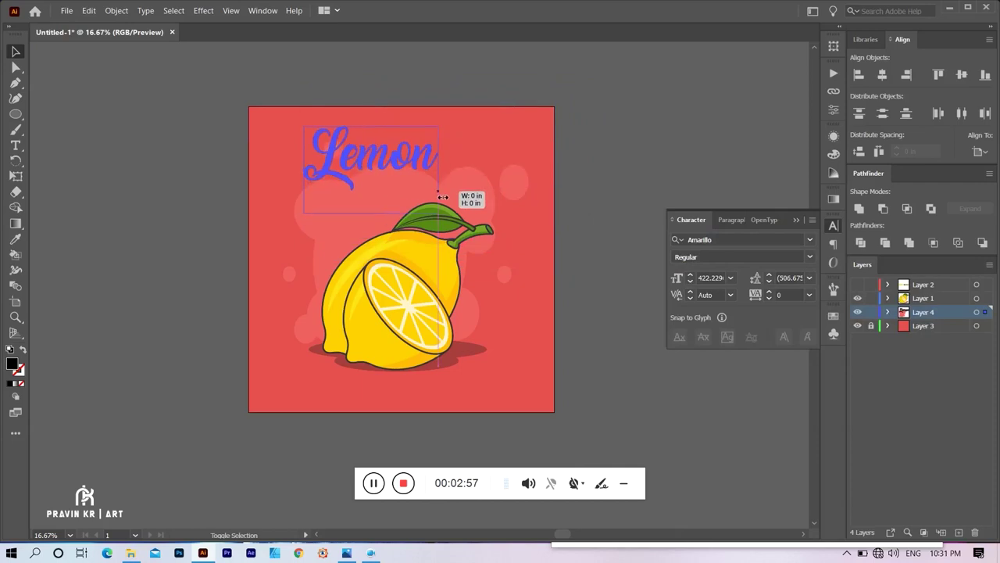
pyautogui.moveTo(382, 162); pyautogui.dragTo(414, 155)
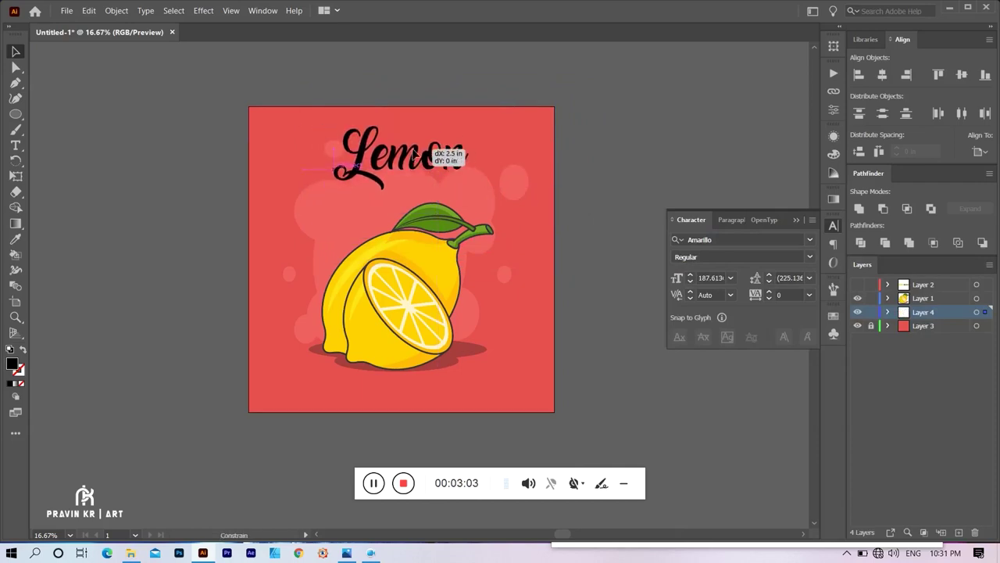
pyautogui.moveTo(412, 154)
pyautogui.mouseDown()
pyautogui.moveTo(409, 168)
pyautogui.moveTo(415, 154)
pyautogui.mouseUp()
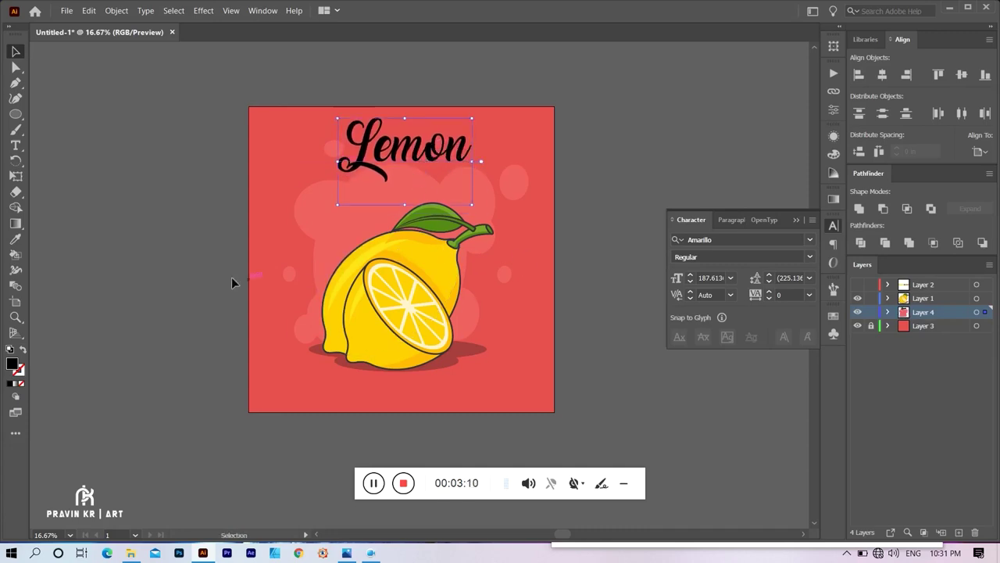
# Set the title's fill colour to white (FFFFFF).
pyautogui.doubleClick(12, 364)
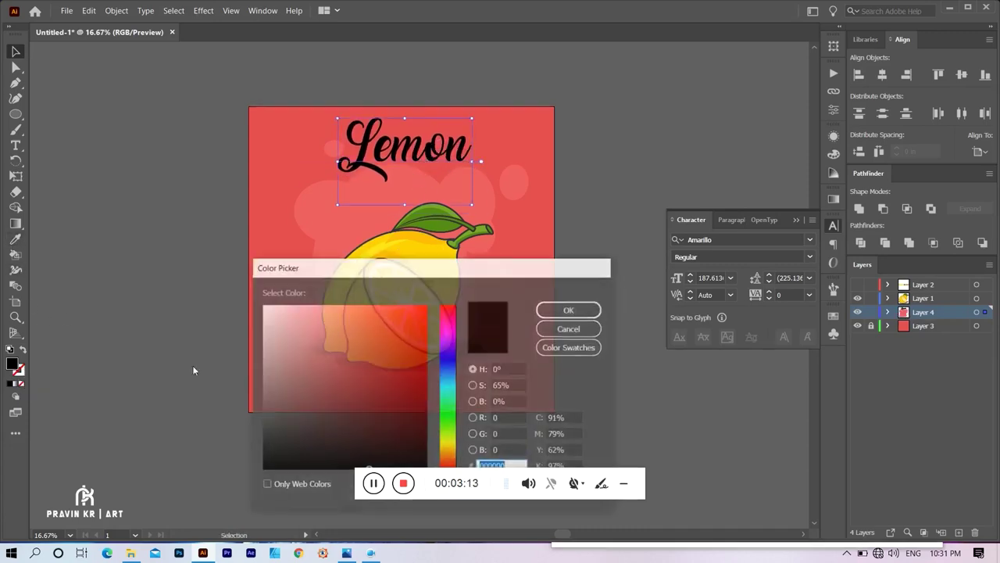
pyautogui.moveTo(316, 345); pyautogui.dragTo(266, 310)
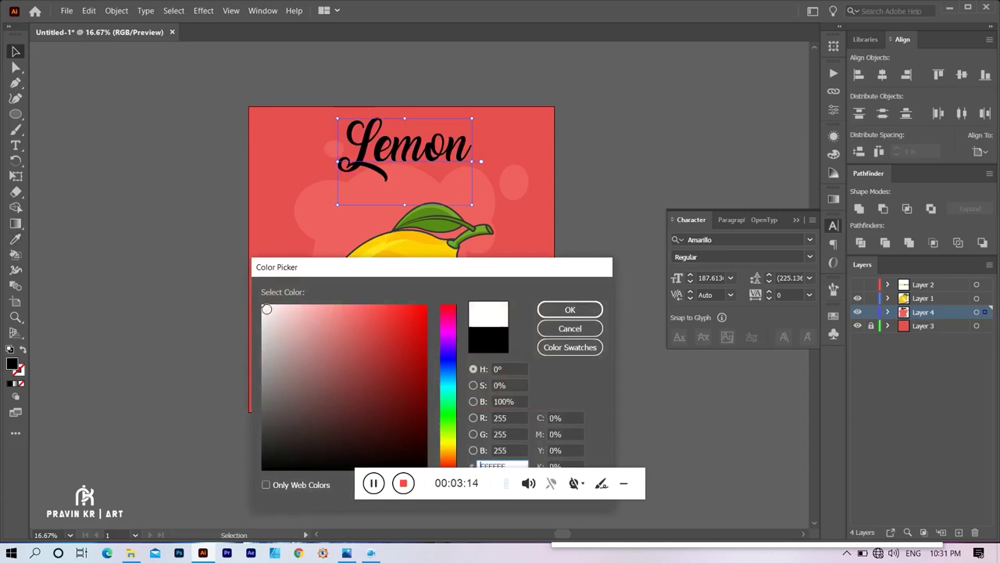
pyautogui.click(570, 309)
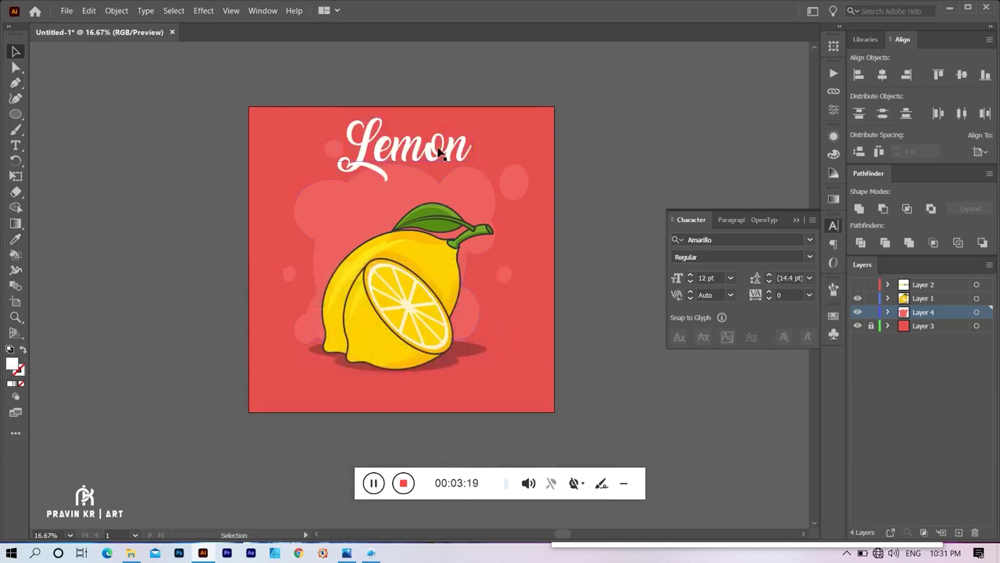
pyautogui.click(617, 205)
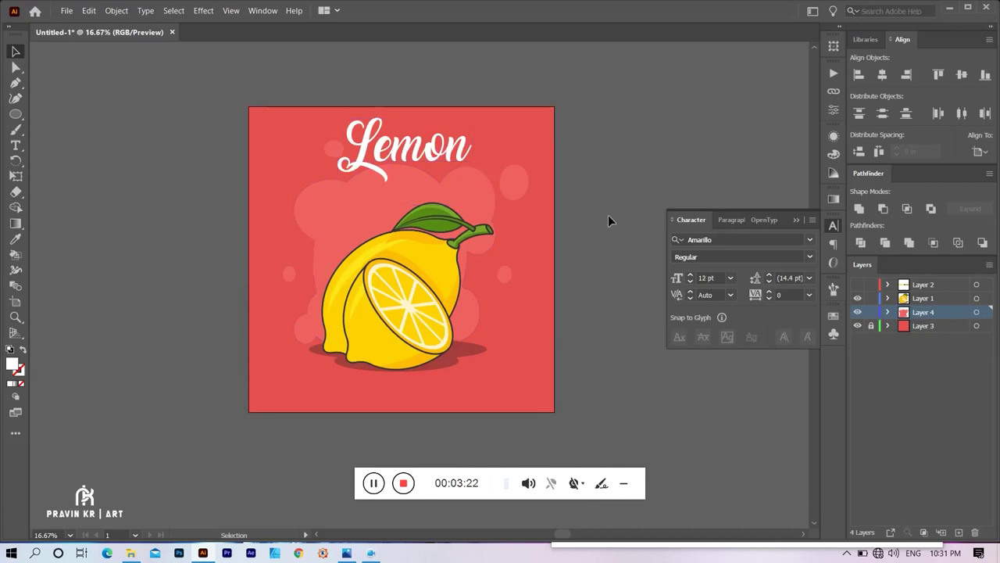